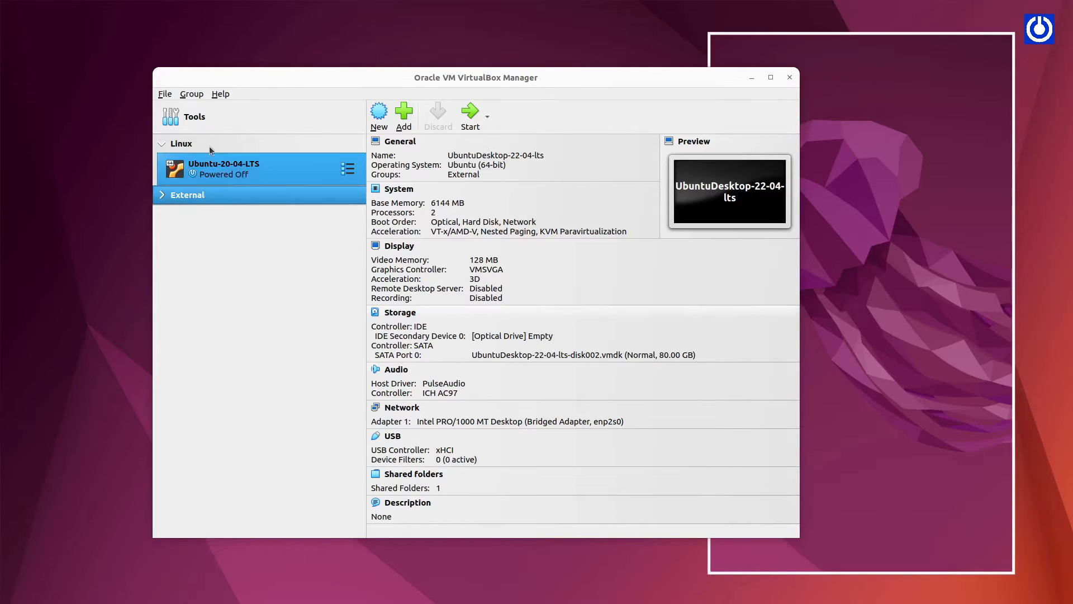
Start Import Appliance and choose UbuntuServer-22-04-LTS.ova from the Elements drive as the source.
click(170, 93)
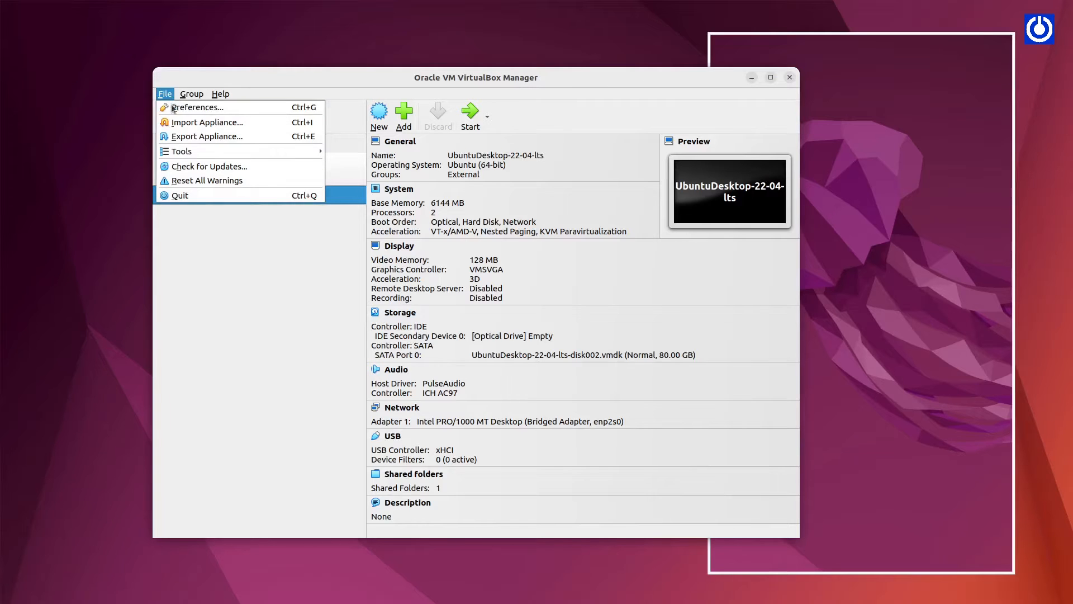
click(206, 122)
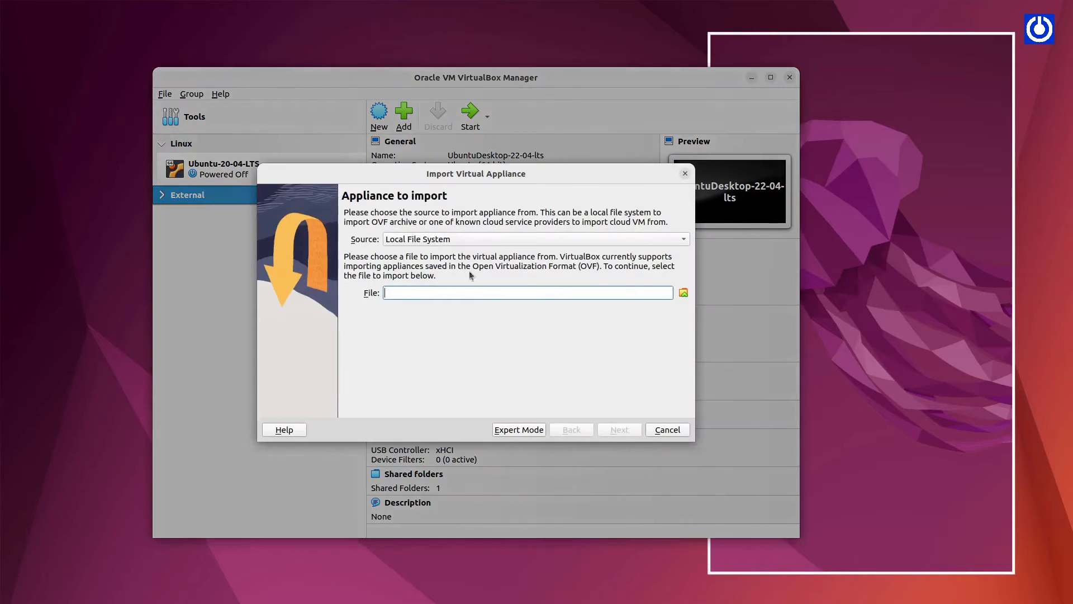
click(684, 293)
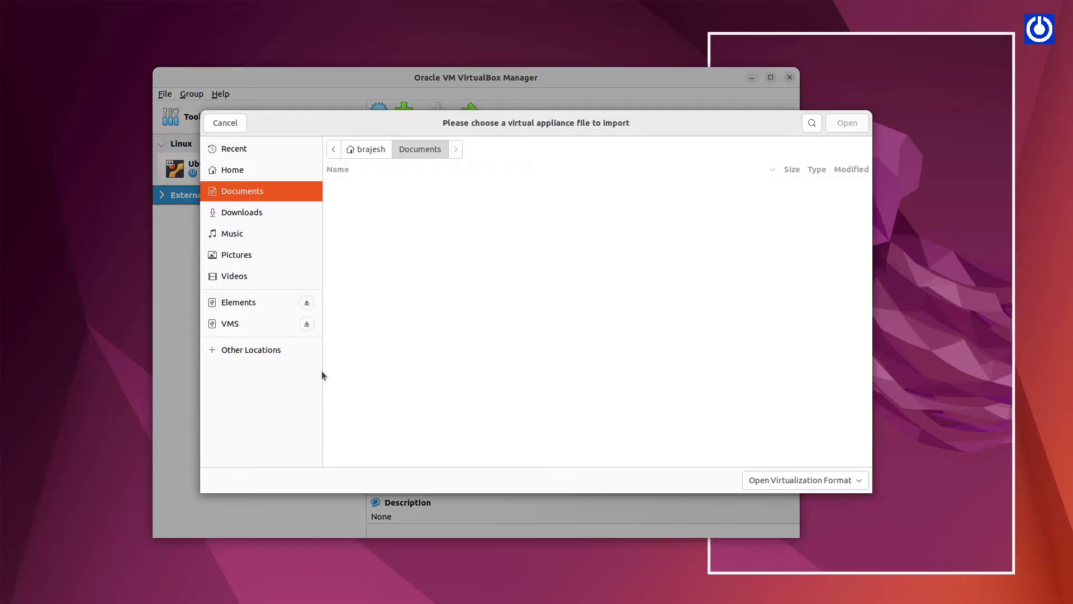
click(262, 306)
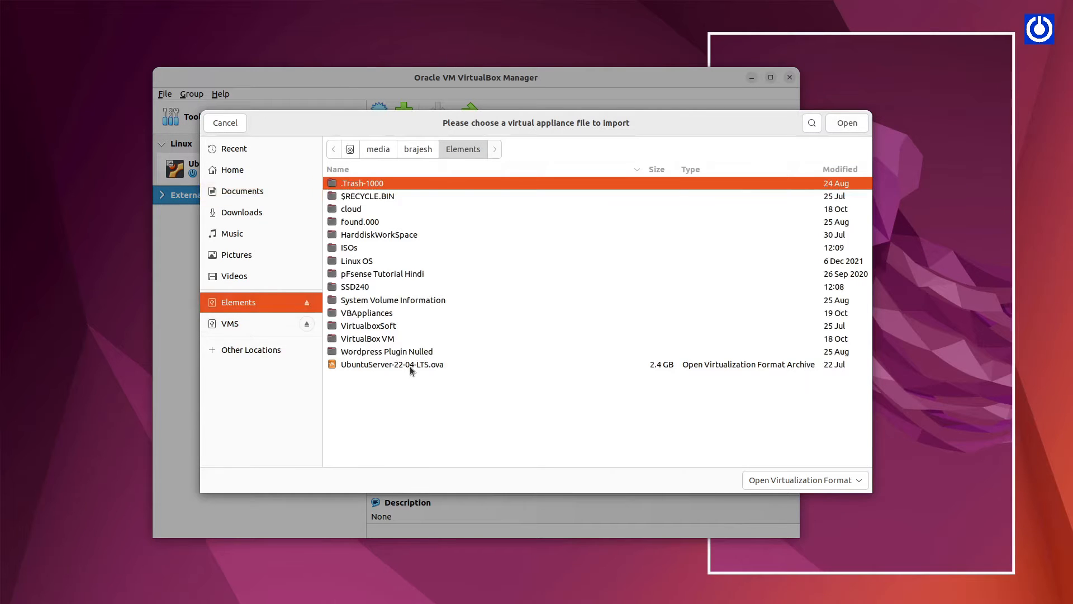
click(410, 366)
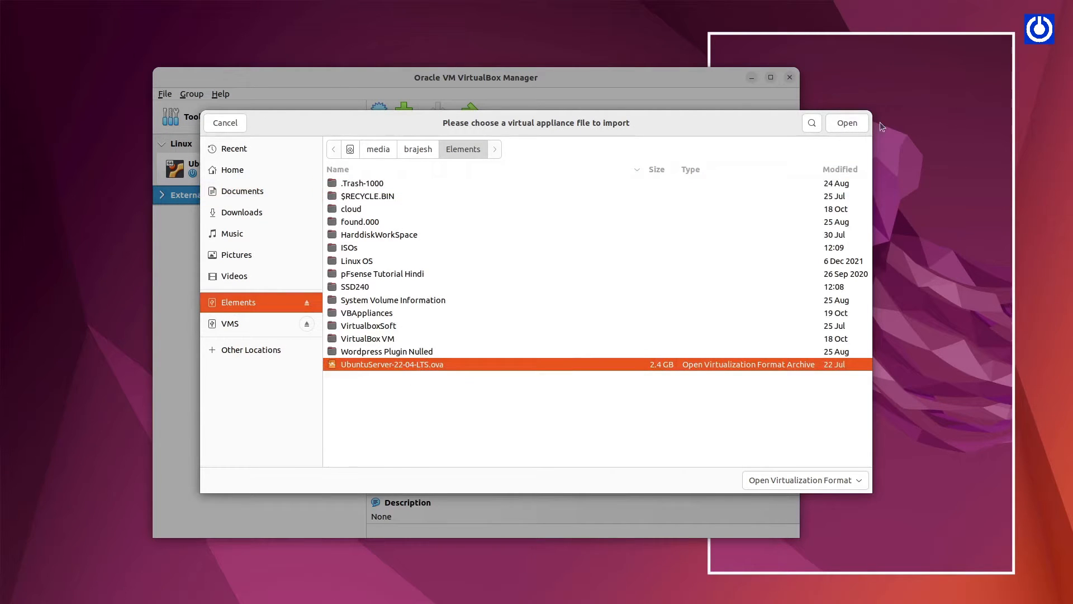
click(847, 123)
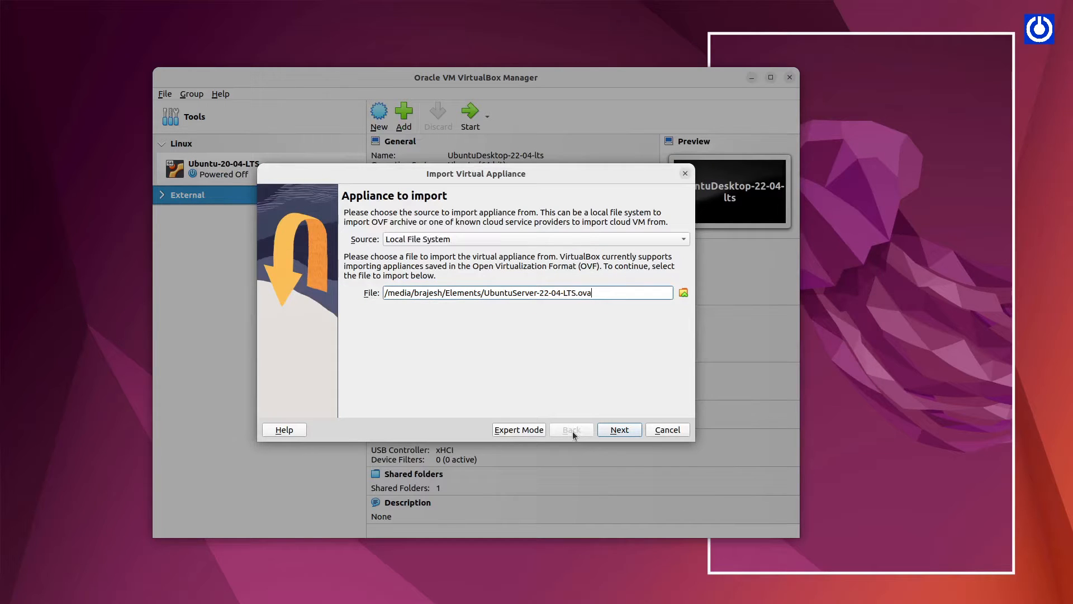
Set the Machine Base Folder to the VirtualBox VM folder on the Elements drive.
click(618, 430)
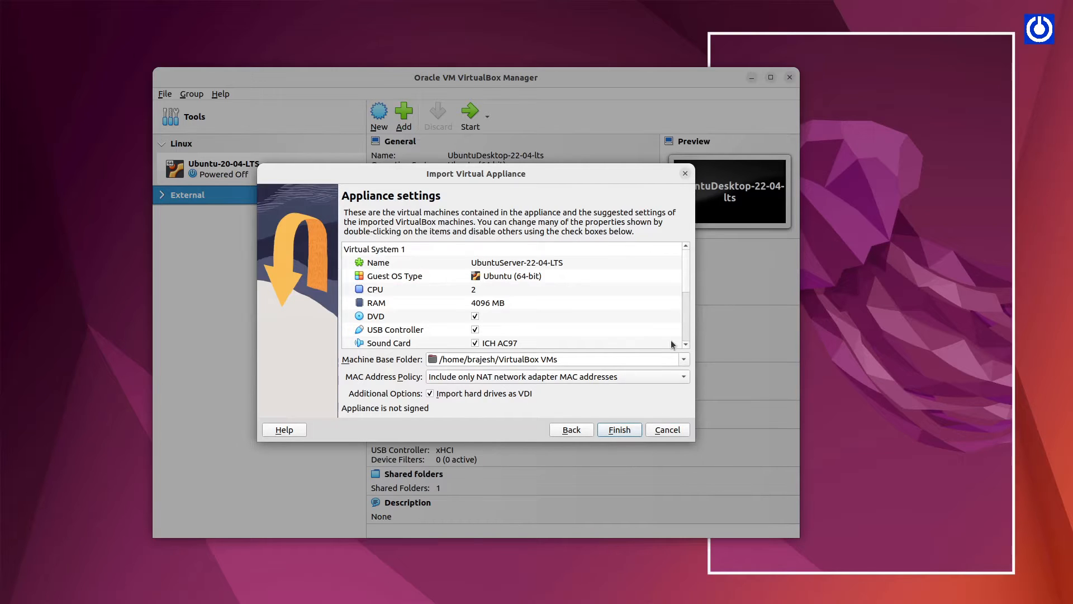
click(685, 359)
click(639, 384)
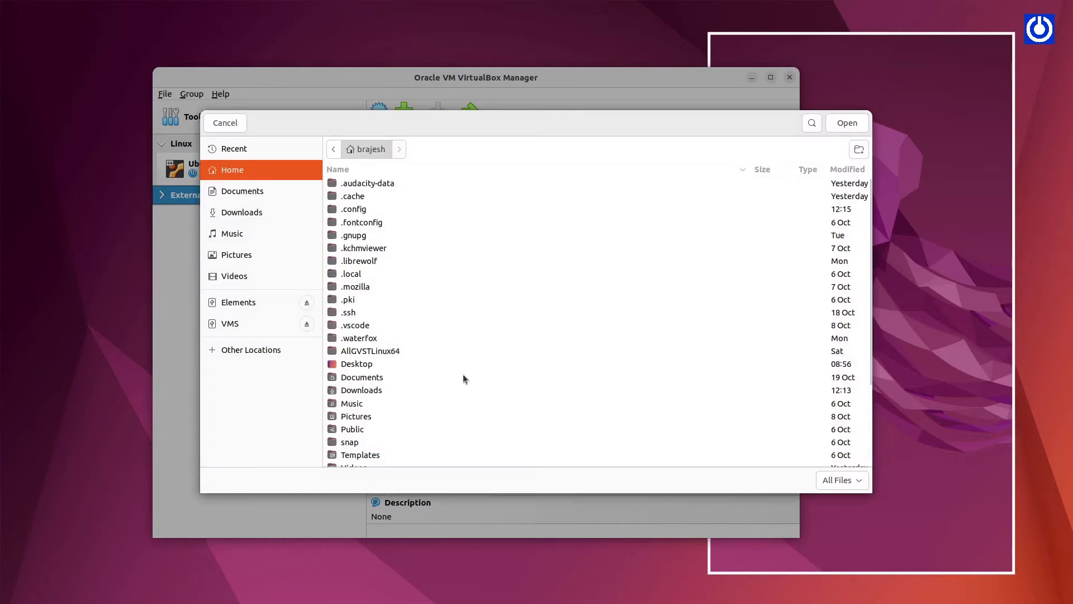
click(238, 302)
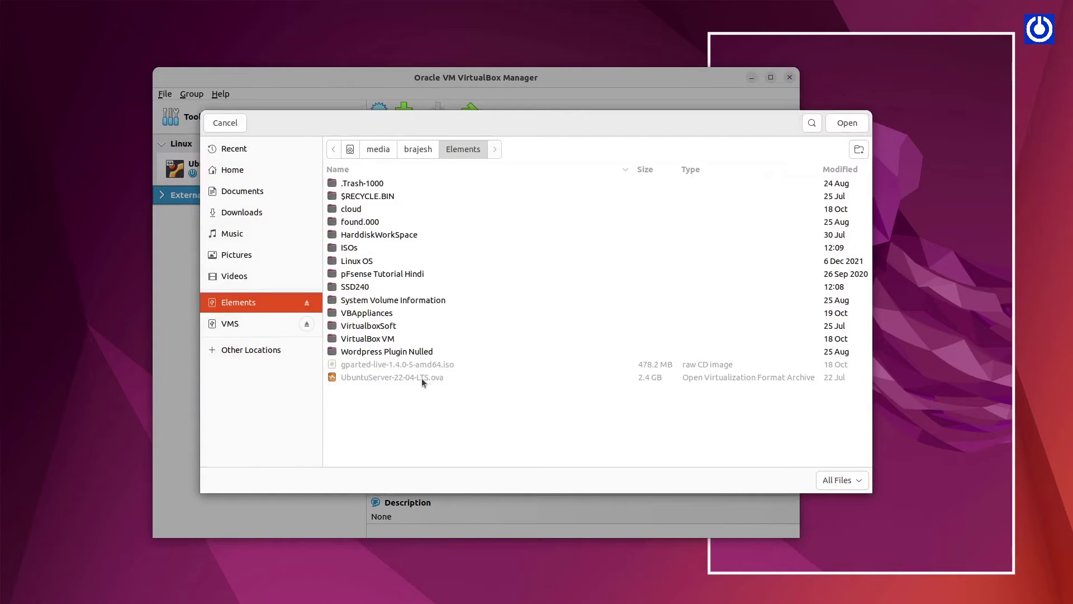
double_click(389, 340)
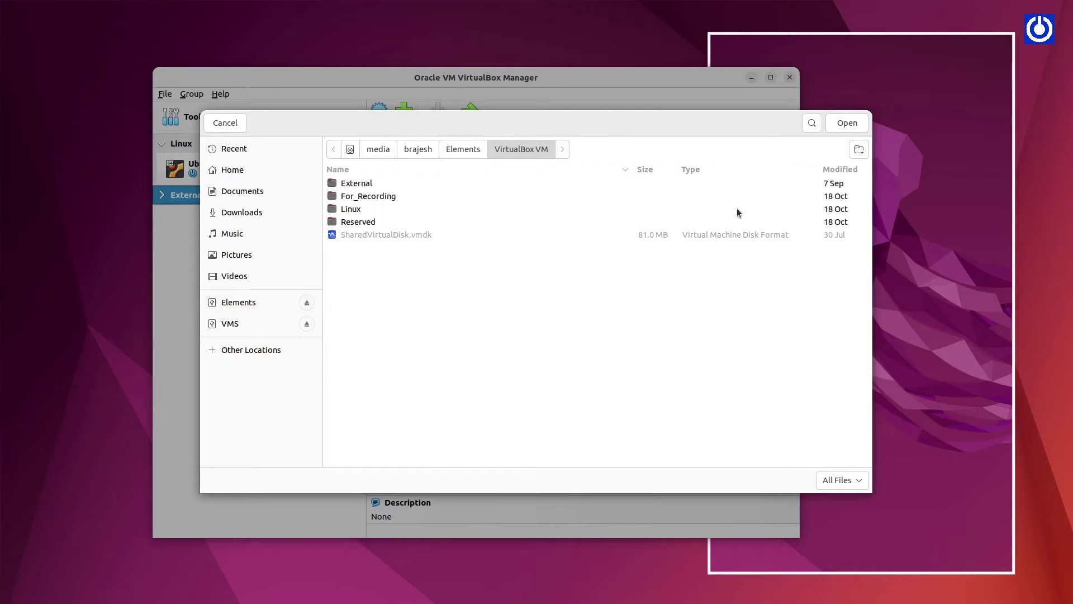
click(847, 122)
Set MAC Address Policy to generate new MAC addresses for all adapters and finish the import.
drag(686, 294, 687, 344)
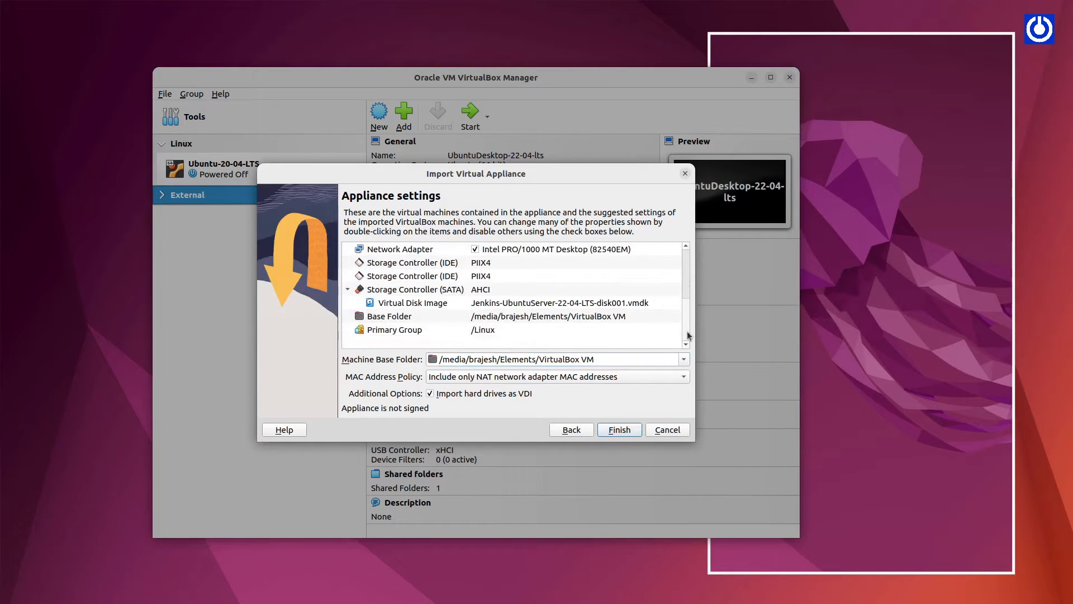
click(684, 376)
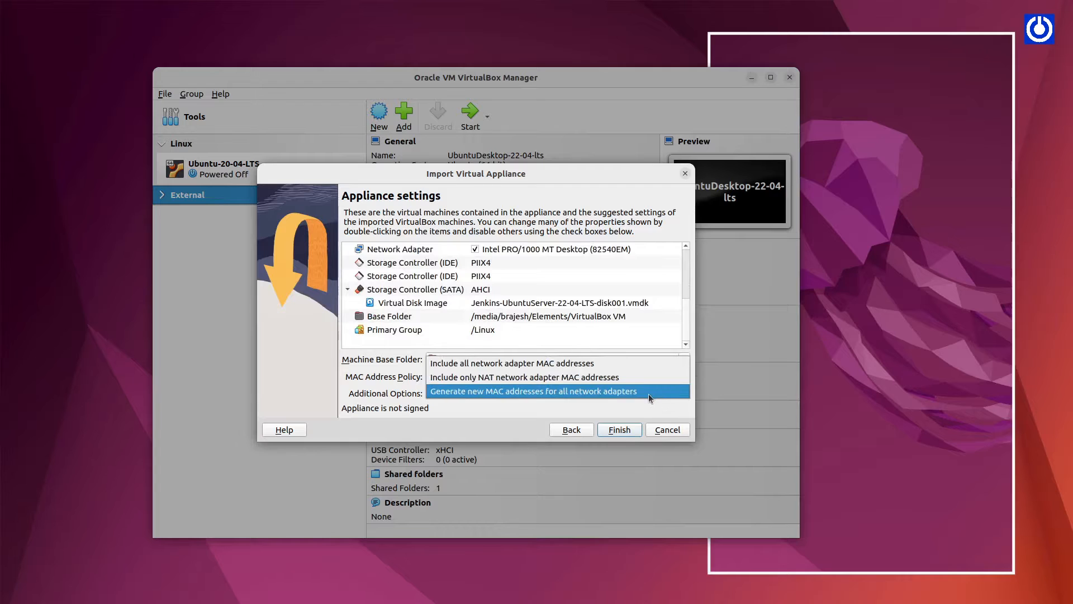
click(648, 394)
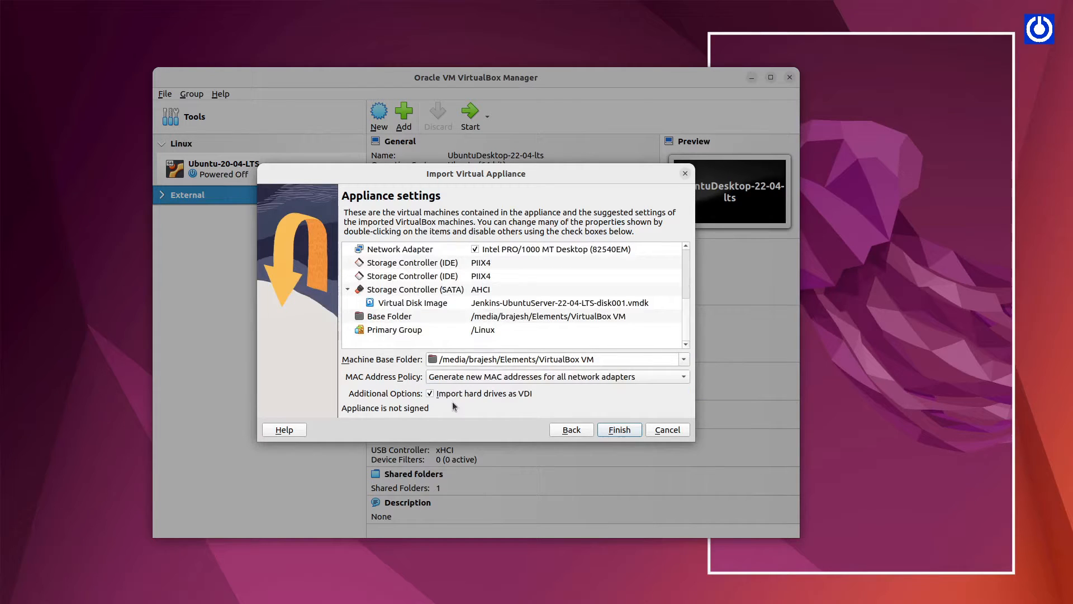
click(619, 429)
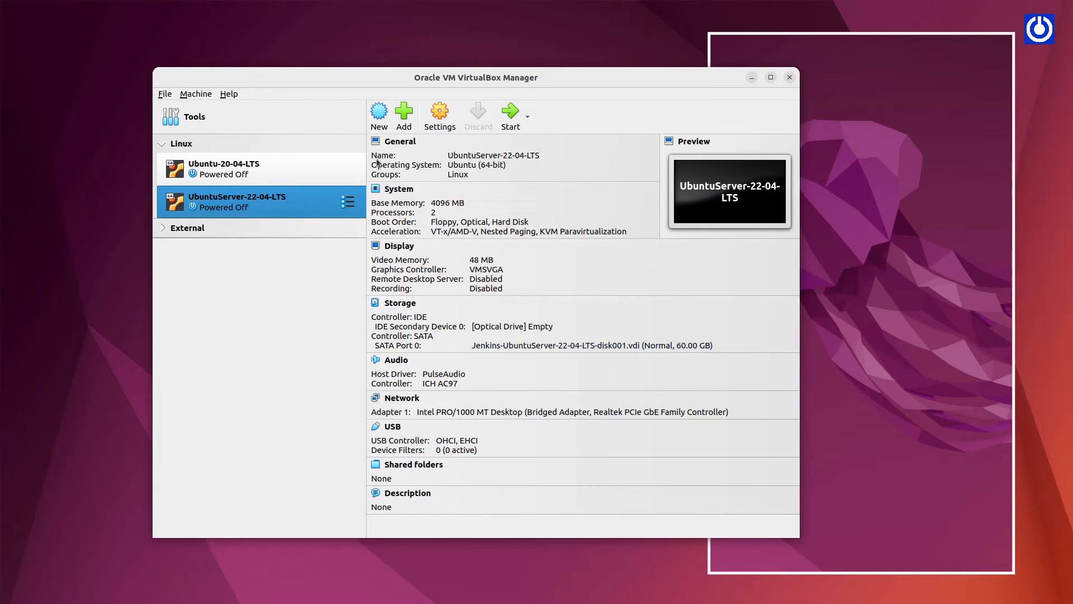
Inspect the imported VM's System and Storage settings, checking the 60 GB SATA disk, then close without changes.
click(441, 117)
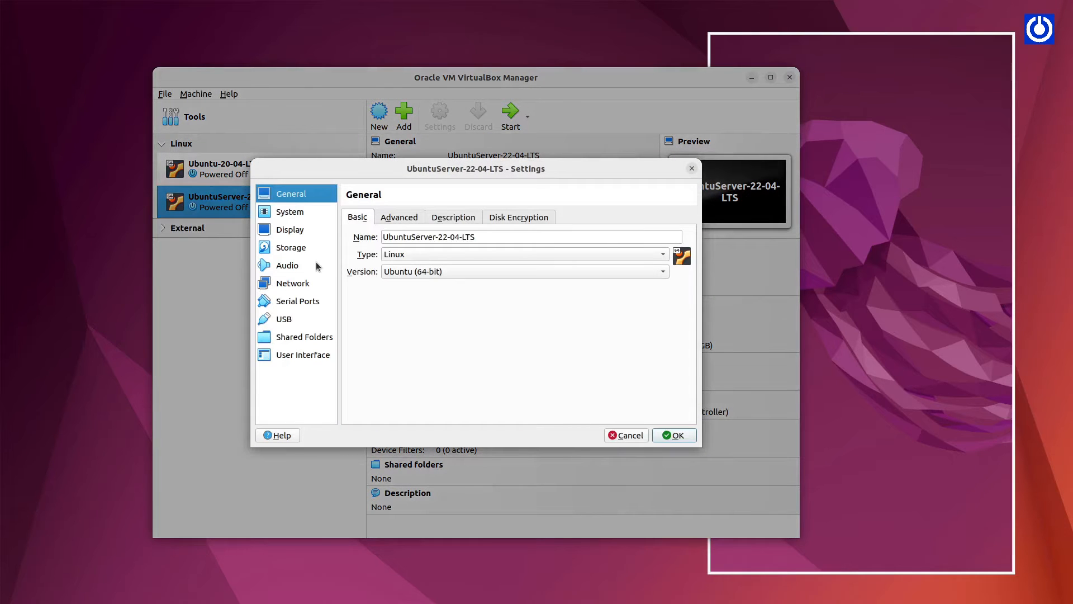
click(290, 220)
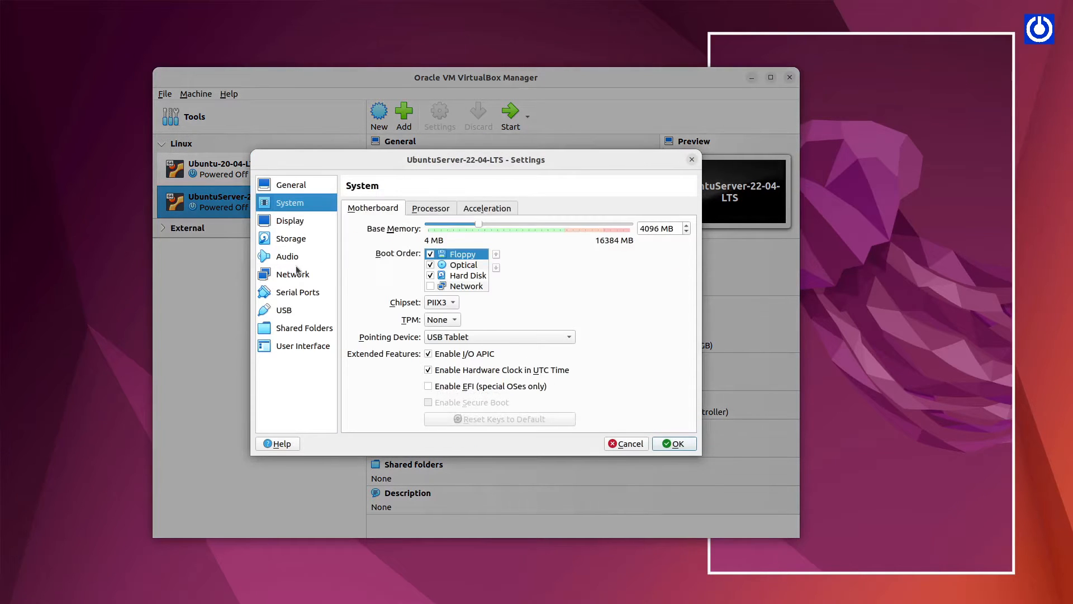
click(291, 238)
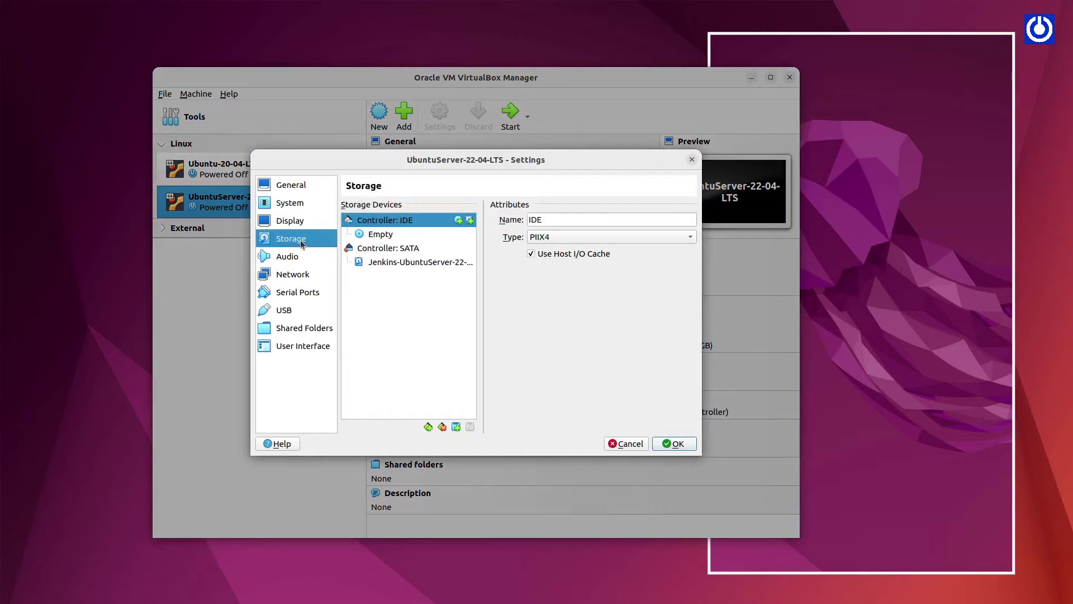
click(387, 265)
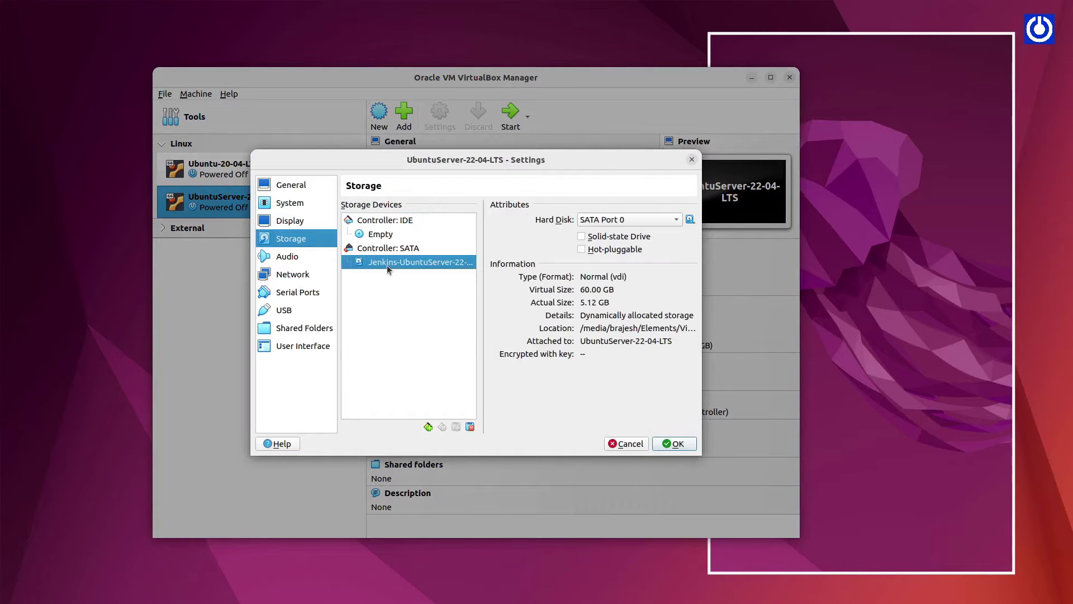
click(692, 160)
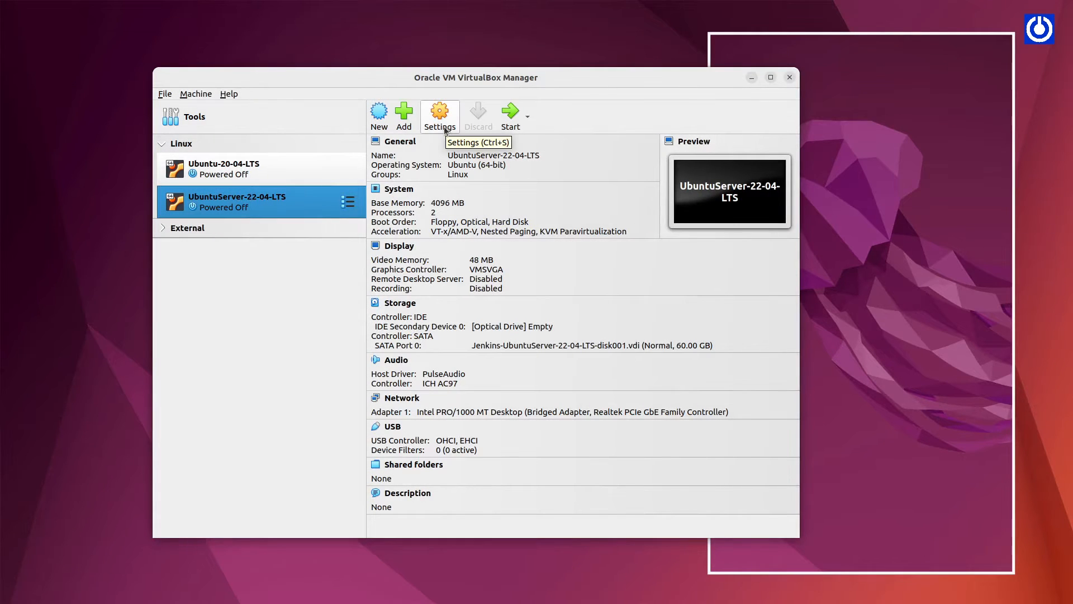
Release the Jenkins-UbuntuServer-22-04-LTS-disk001.vdi in the media manager and return to the server VM's details.
click(314, 122)
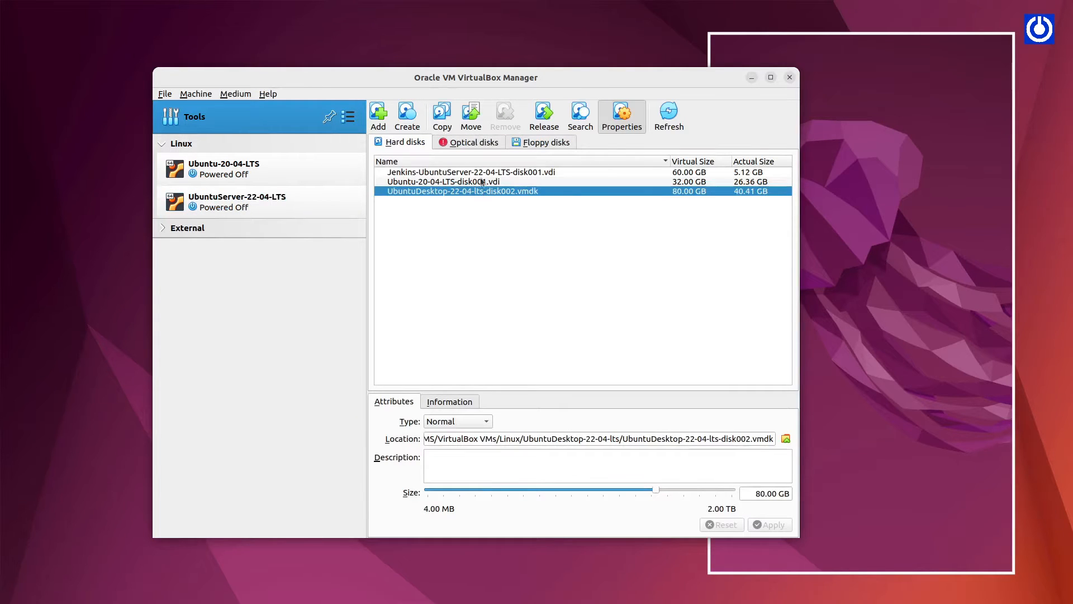
click(483, 172)
right_click(482, 174)
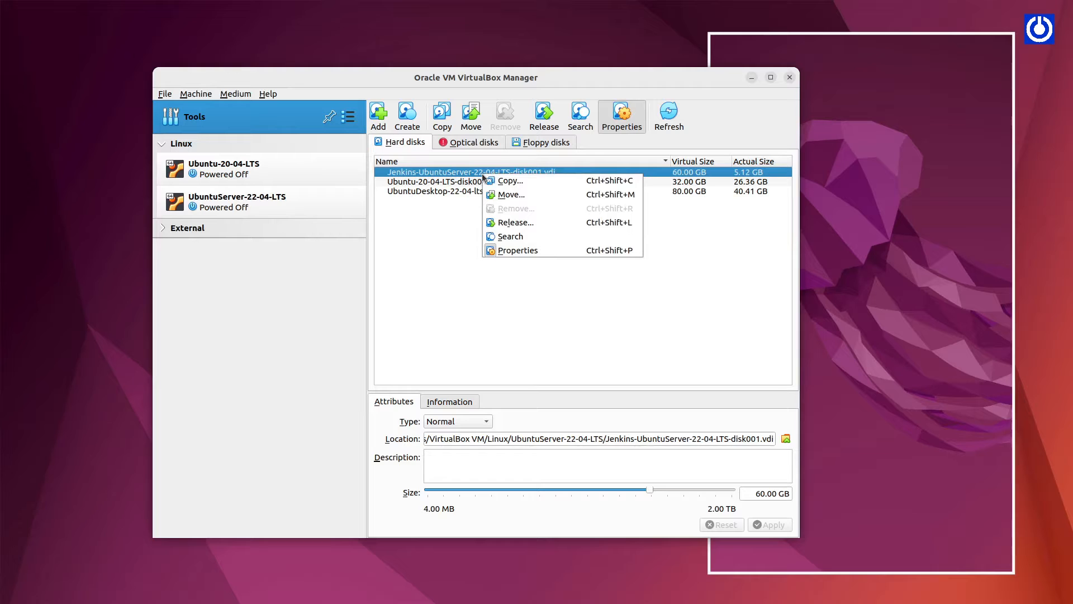
click(511, 223)
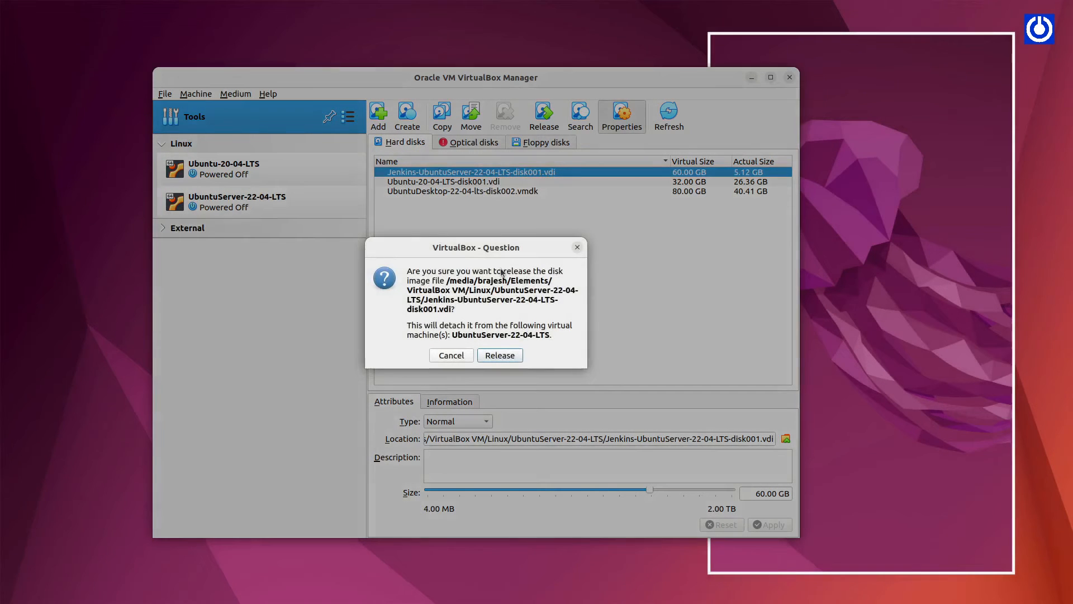
click(499, 356)
click(292, 199)
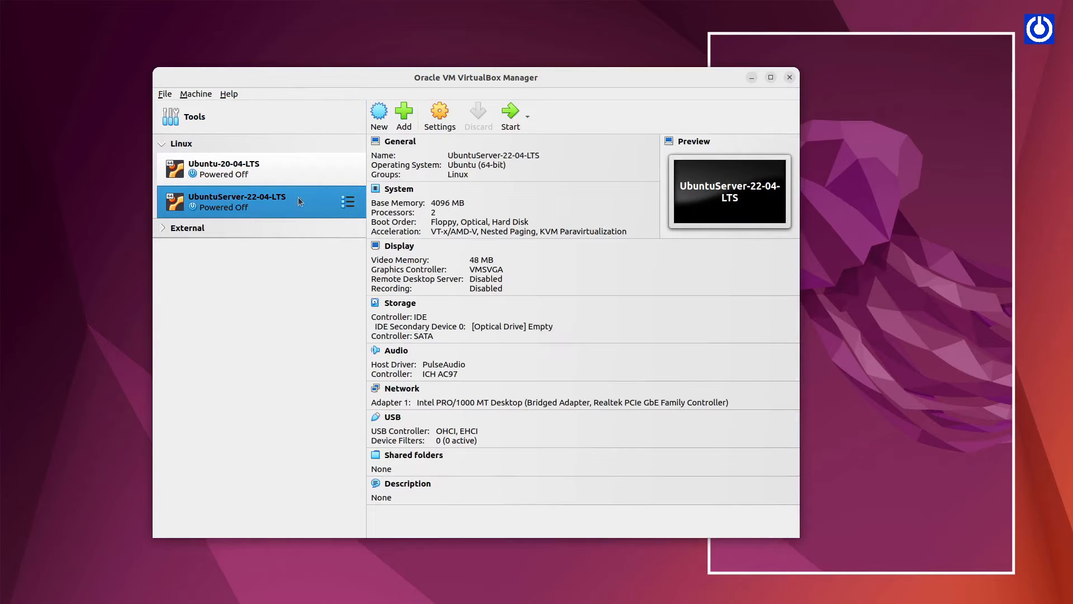
click(439, 116)
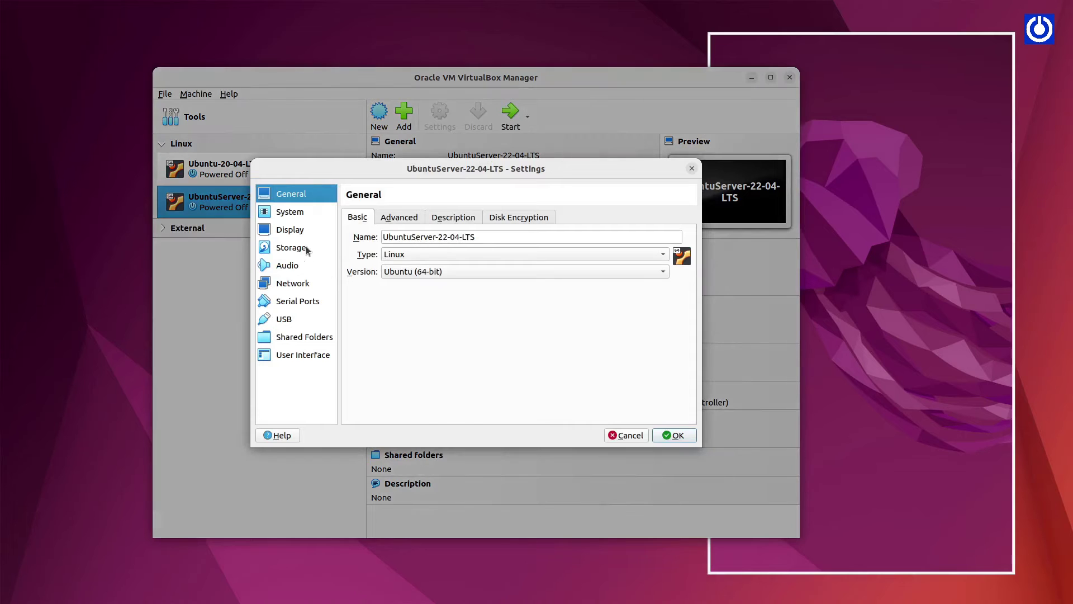
click(292, 248)
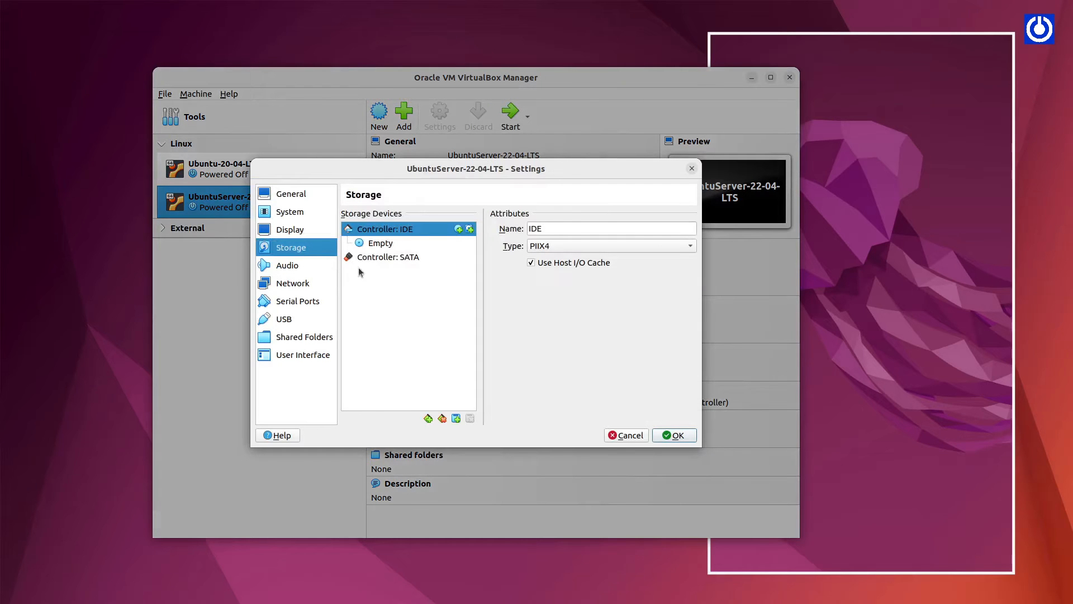
click(394, 257)
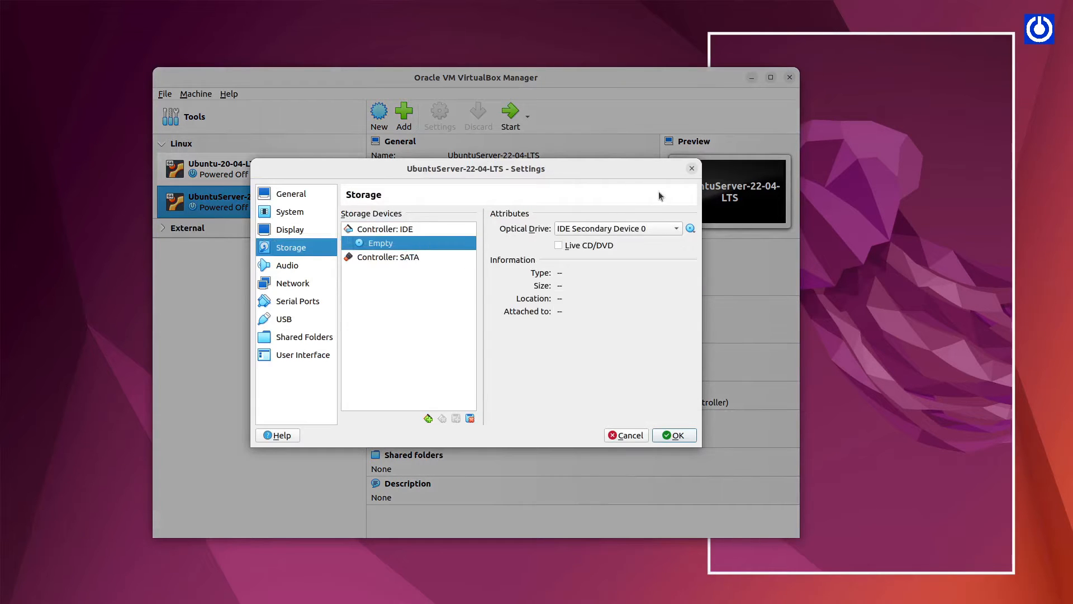
click(692, 168)
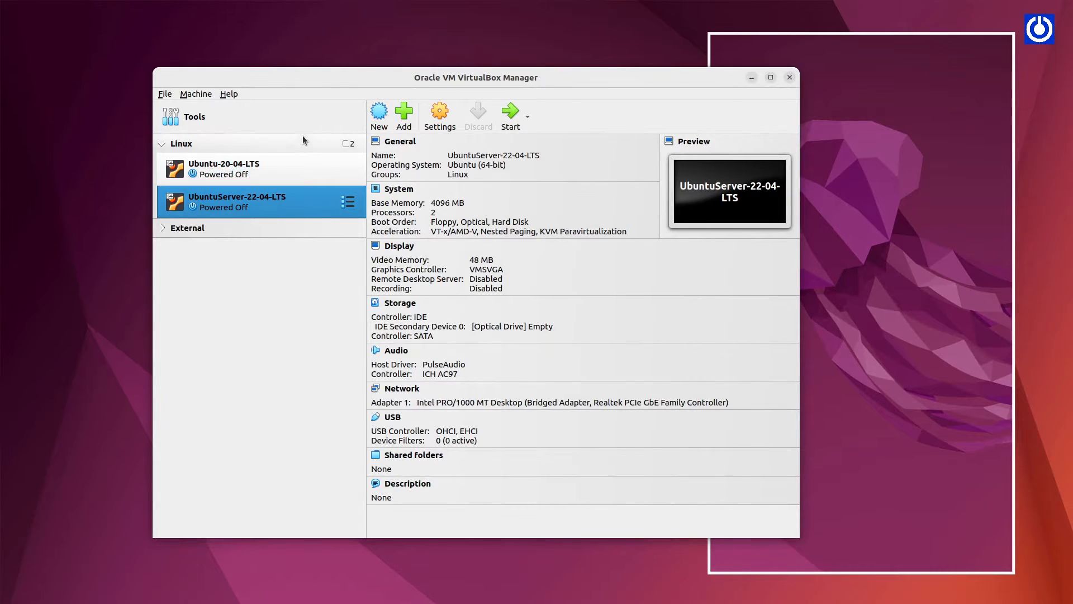
Edit the disk's file name to LVM-UbuntuServer-22-04-LTS.vdi in the media manager and save it.
click(251, 116)
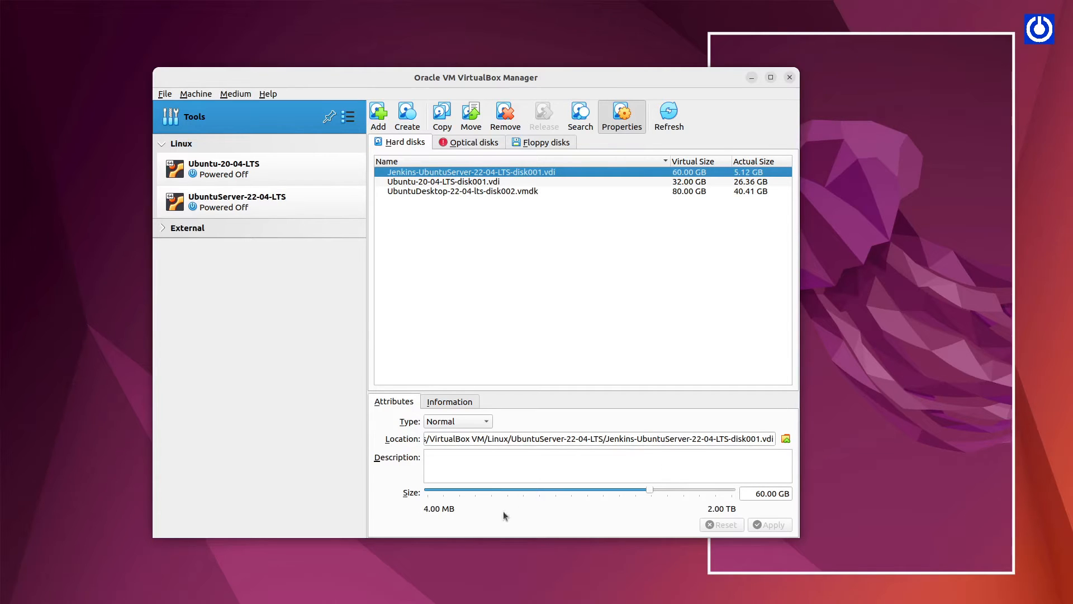
click(786, 438)
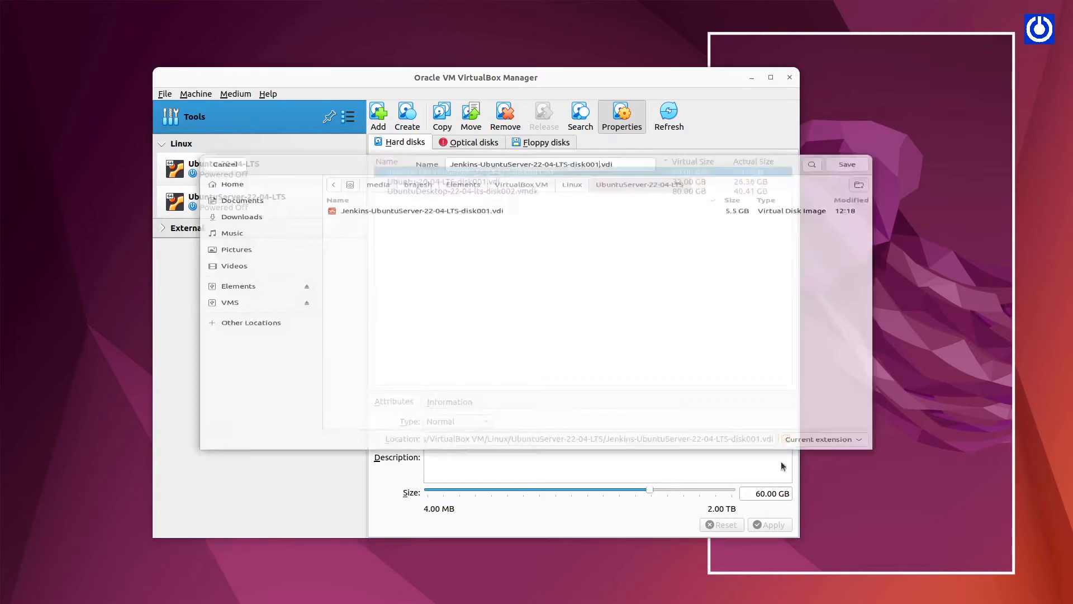
drag(478, 123, 443, 122)
text(LVM)
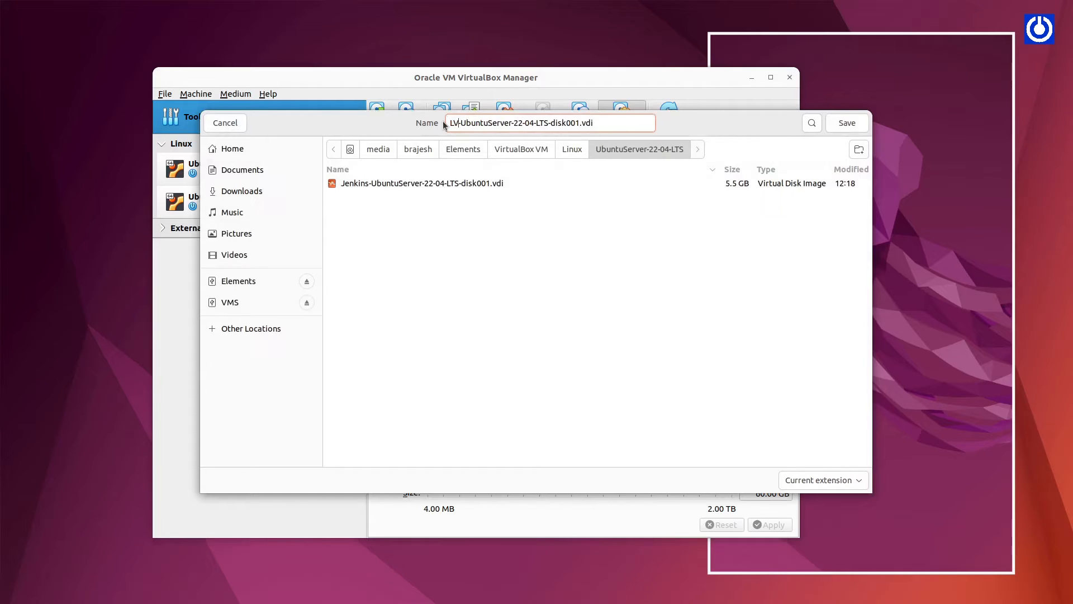
click(556, 122)
key(Delete)
key(Delete)
key(Delete)
key(Delete)
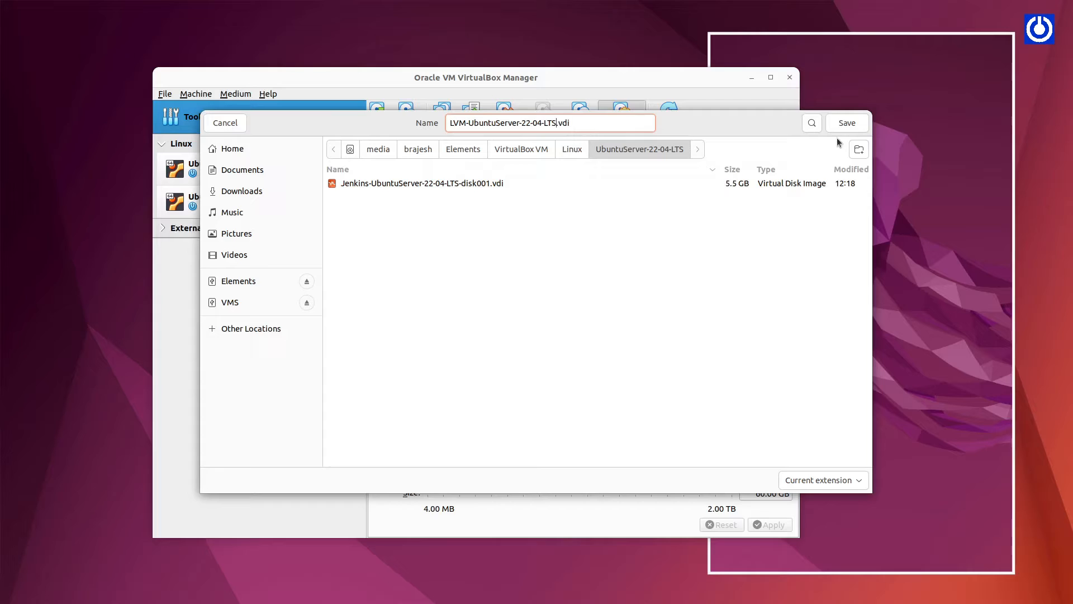
click(846, 123)
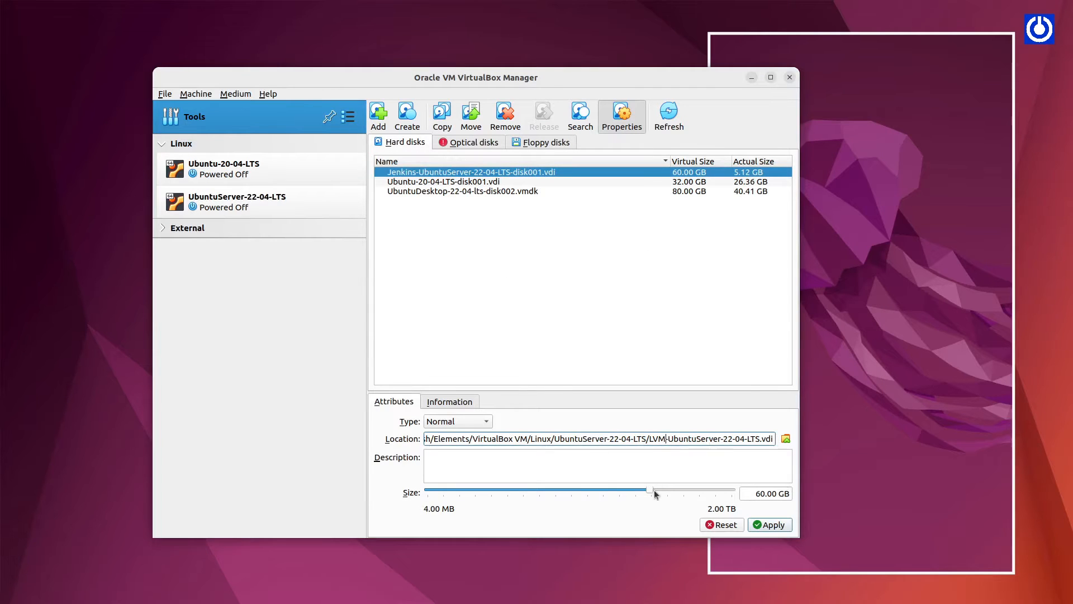
Resize the disk to 250 GB, apply the changes and return to the UbuntuServer-22-04-LTS machine.
drag(650, 491, 684, 494)
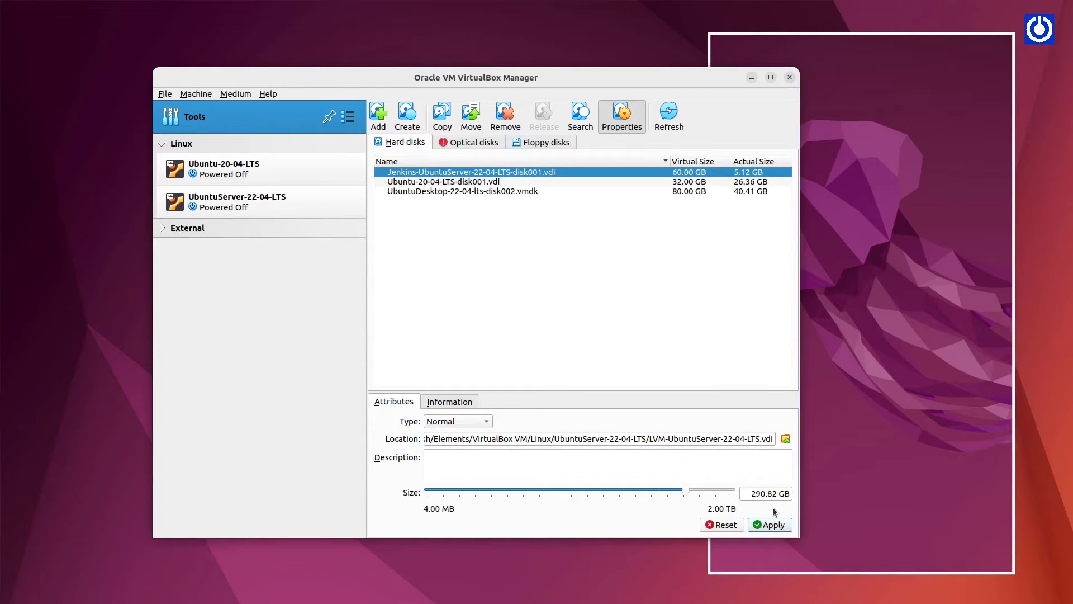
double_click(755, 493)
text(250)
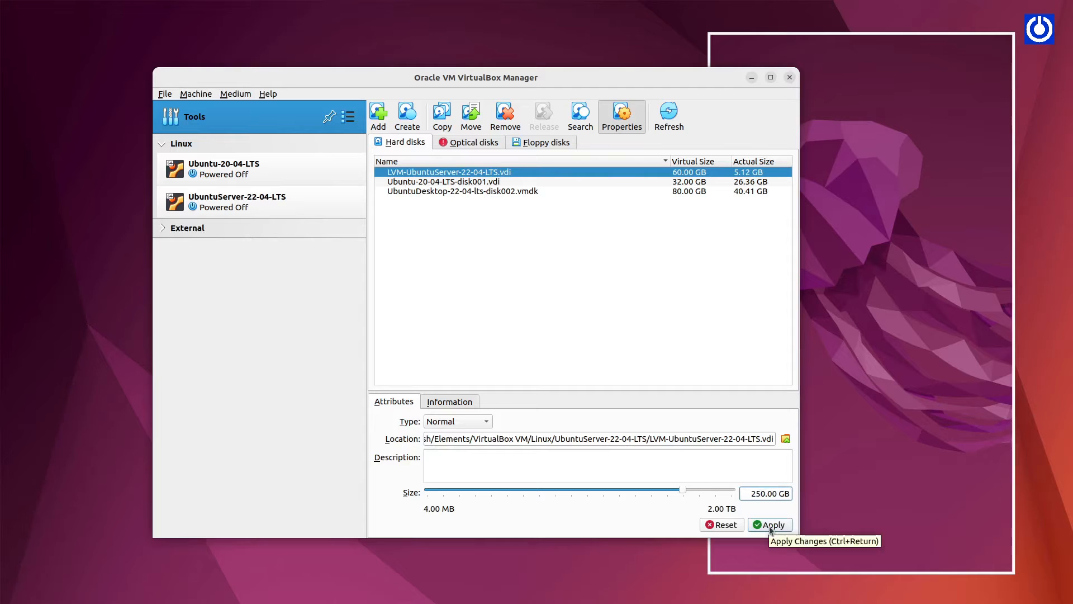
click(769, 525)
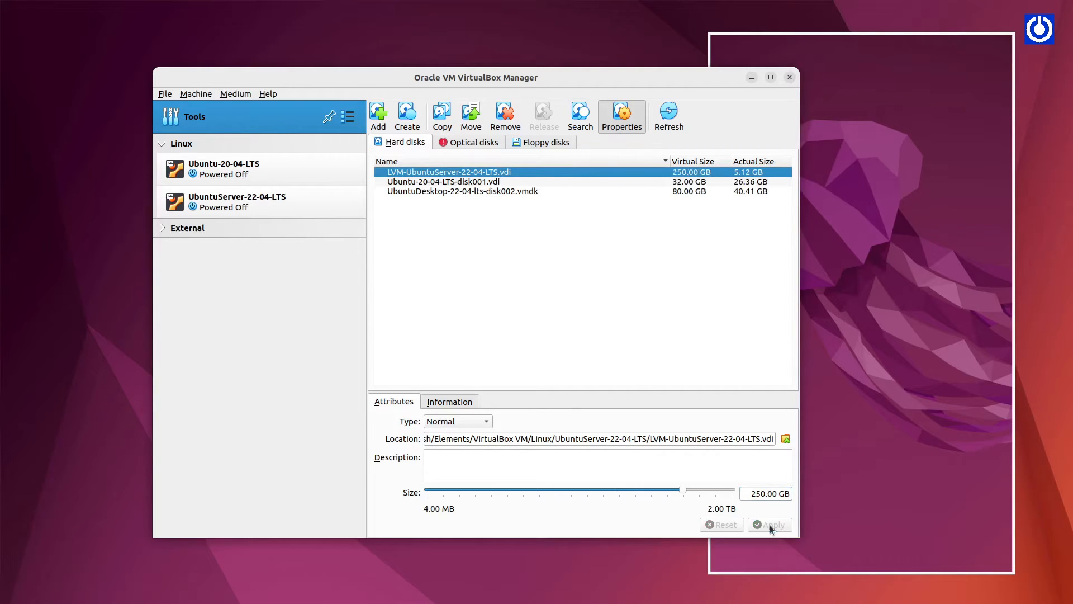
click(264, 202)
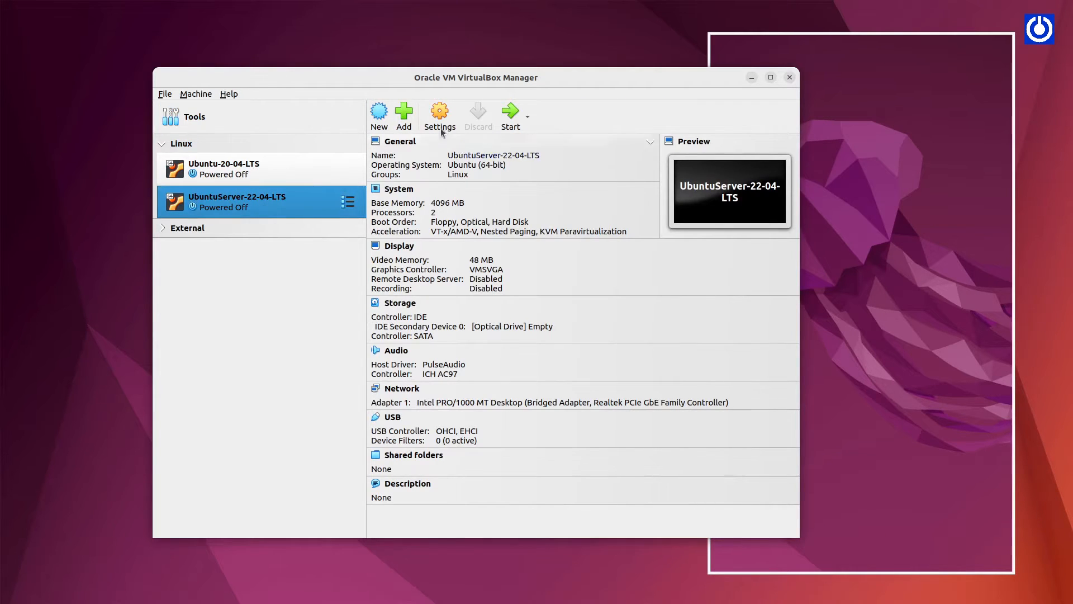
In Storage settings, add LVM-UbuntuServer-22-04-LTS.vdi as a hard disk on the SATA controller.
key(ctrl+s)
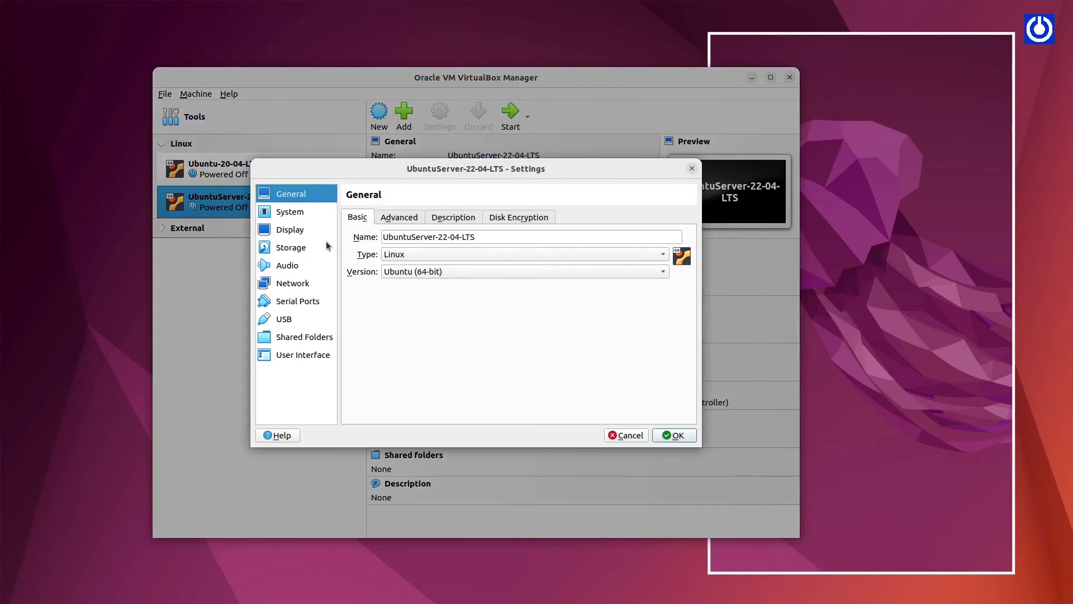
click(291, 247)
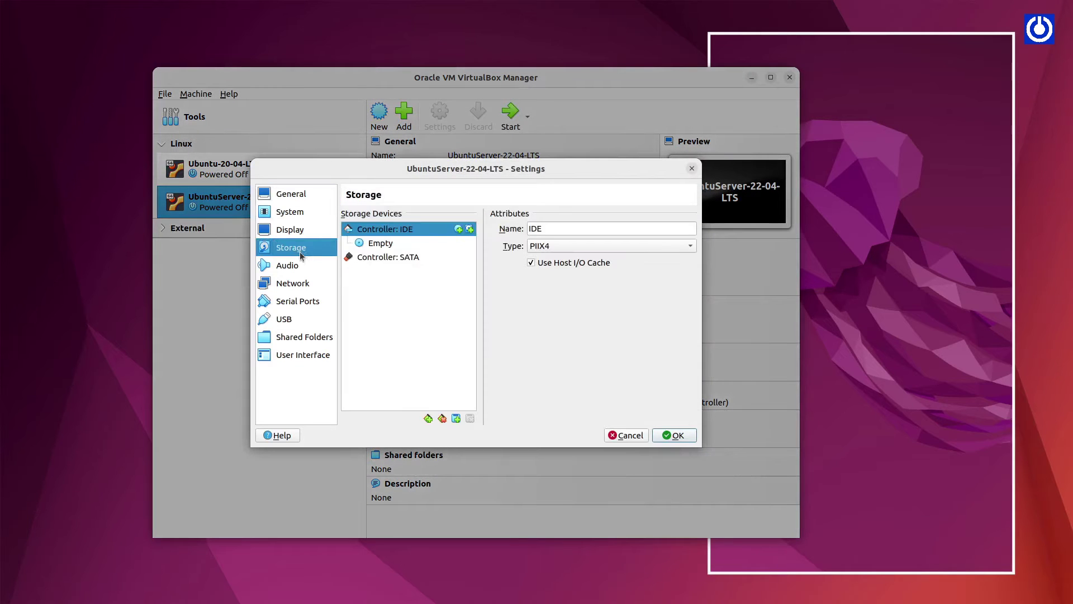
click(411, 259)
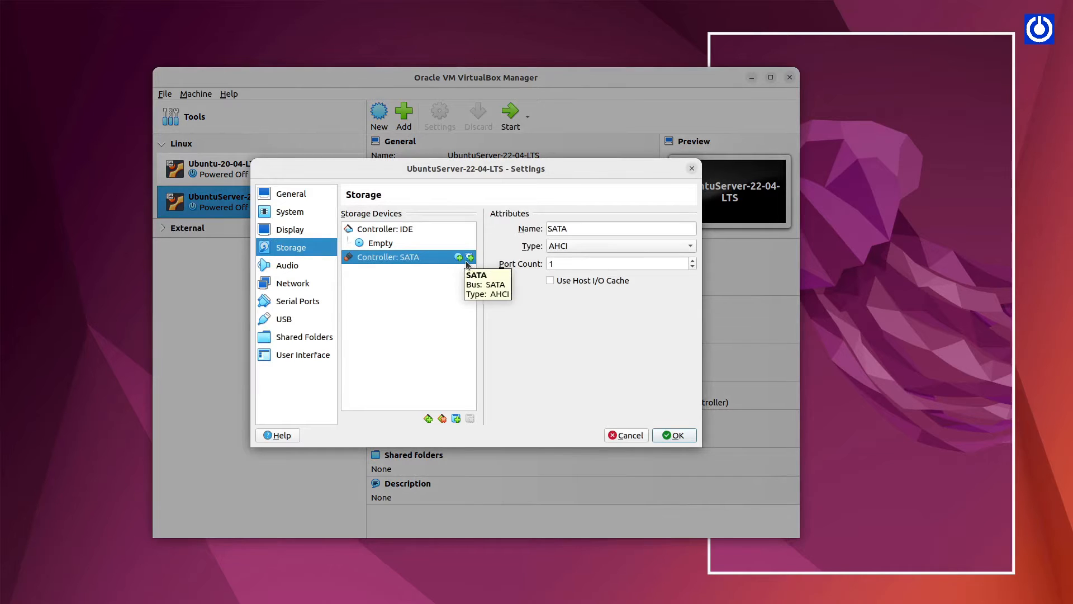
click(470, 258)
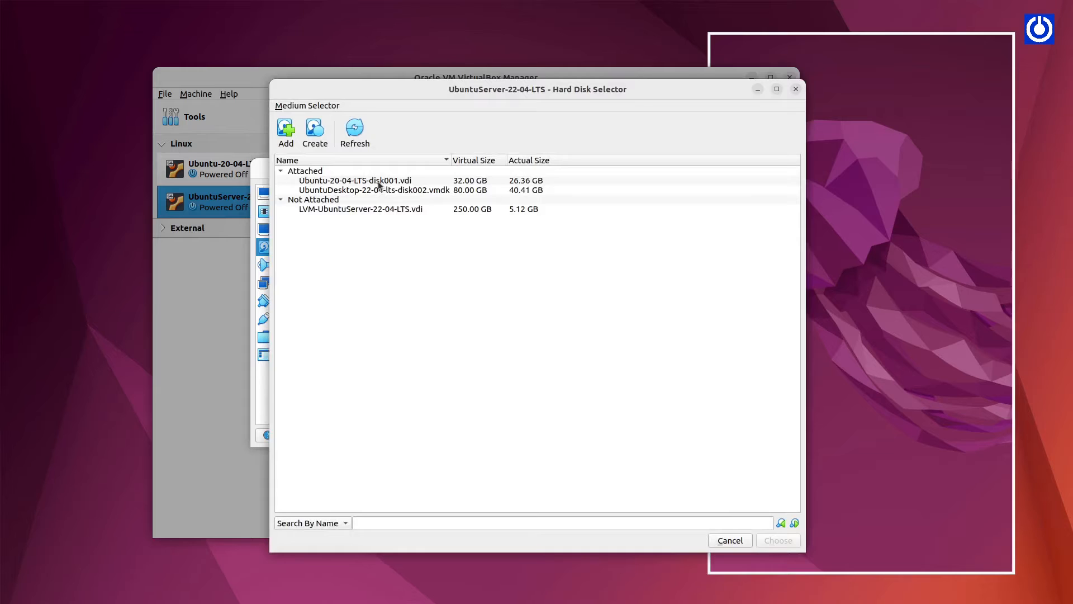
click(377, 208)
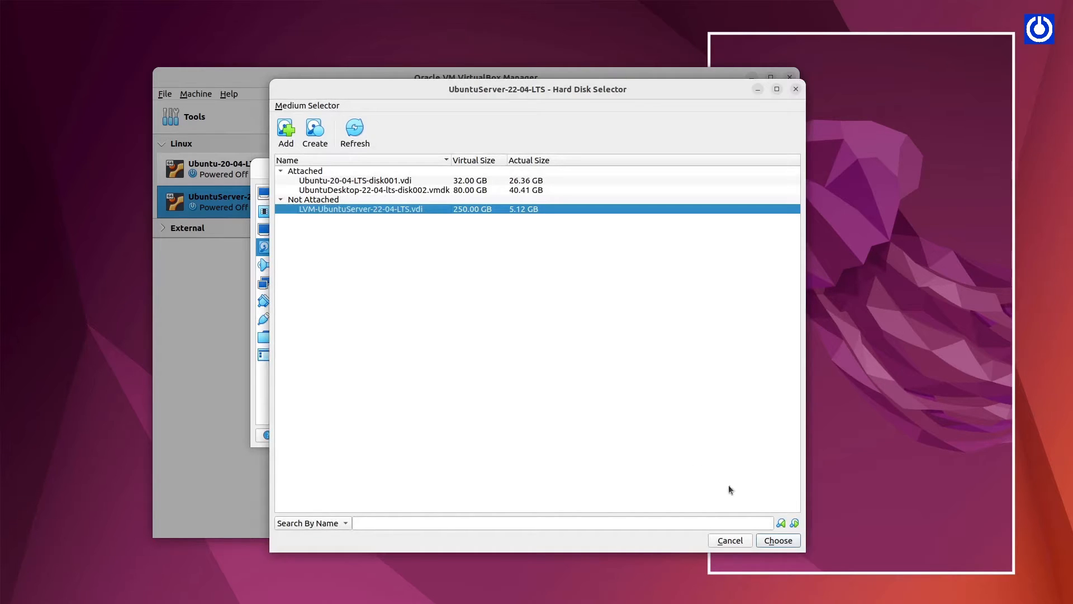
click(778, 540)
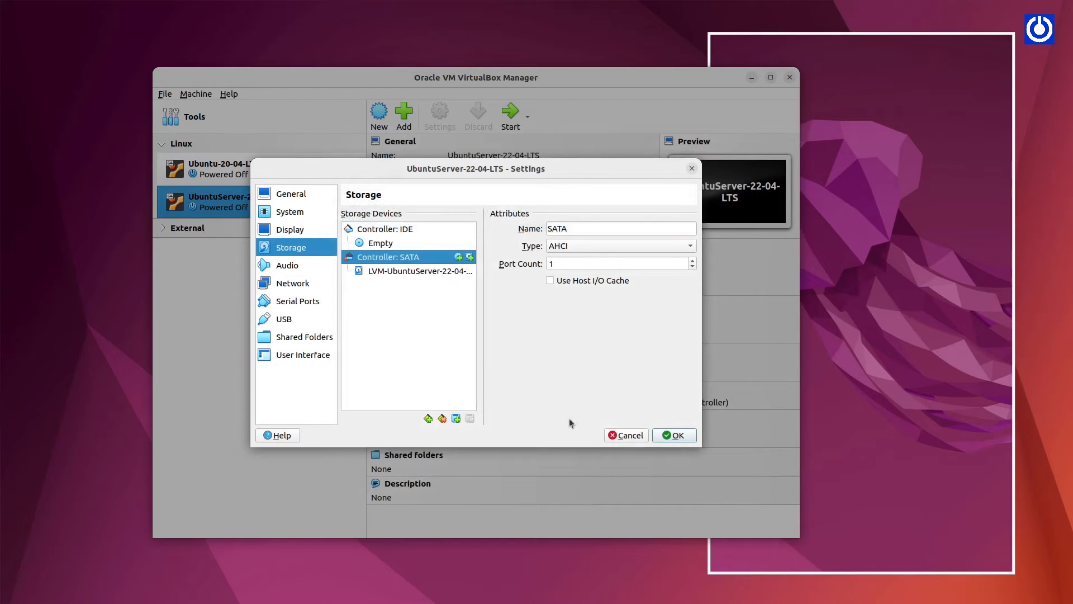
Load gparted-live-1.4.0-5-amd64.iso from the Elements drive into the empty IDE optical drive.
click(381, 229)
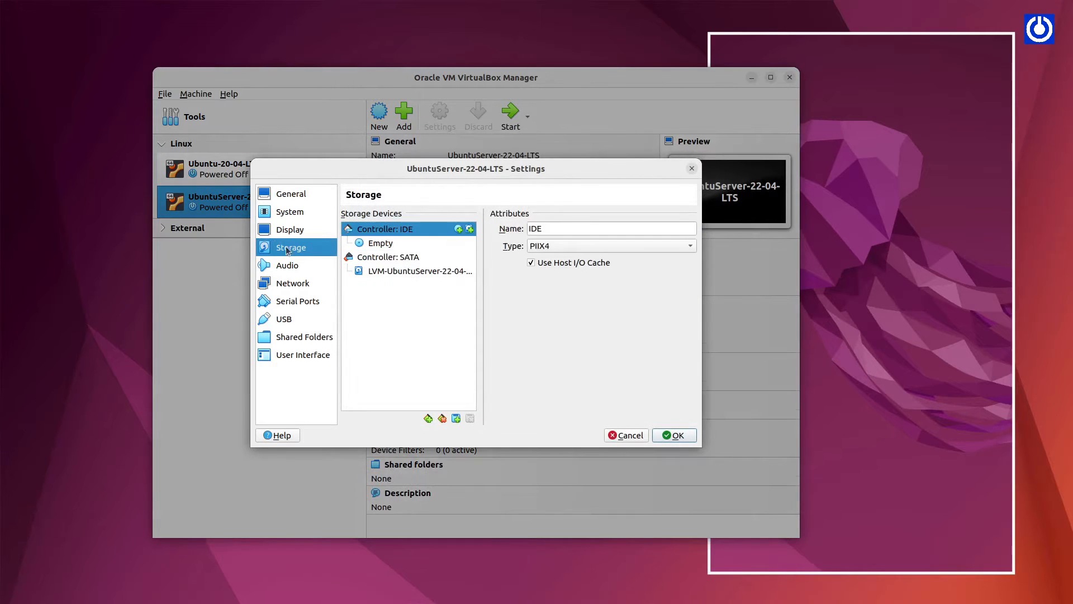
click(380, 243)
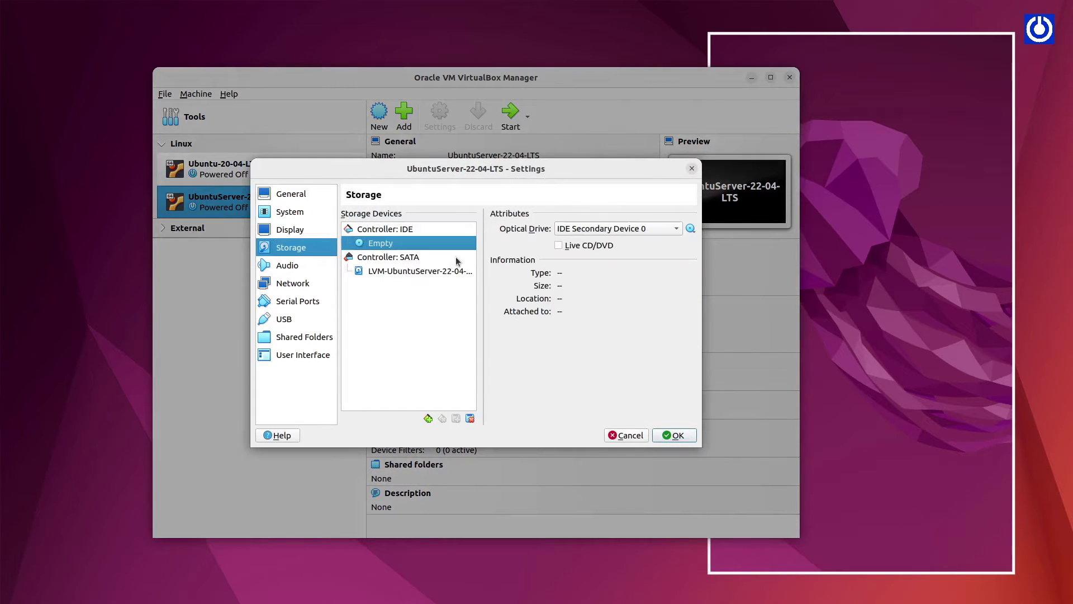
click(690, 228)
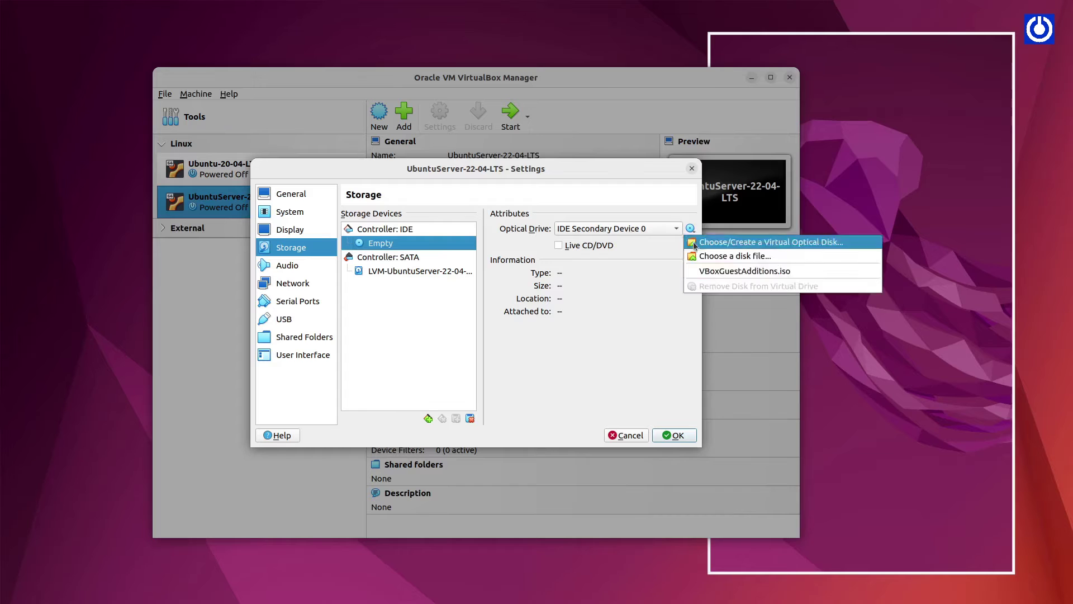
click(755, 255)
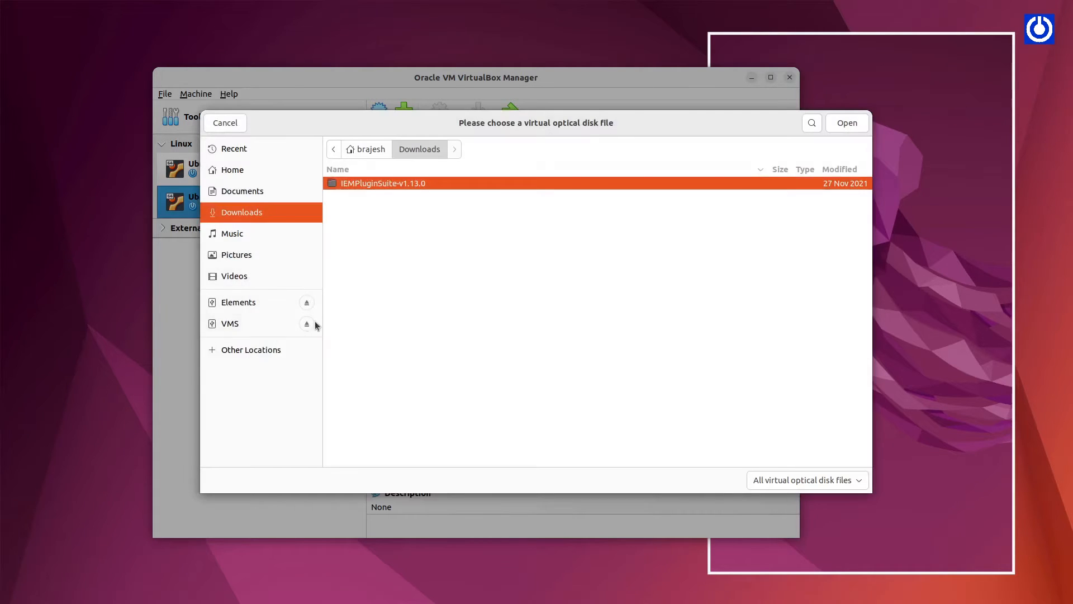
click(258, 306)
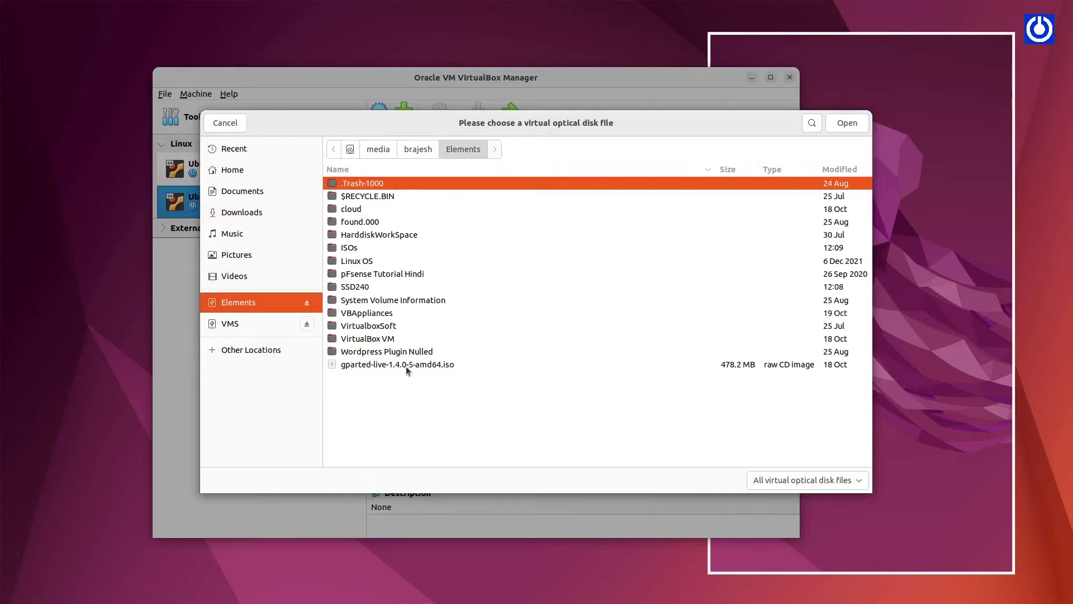
click(405, 366)
click(847, 123)
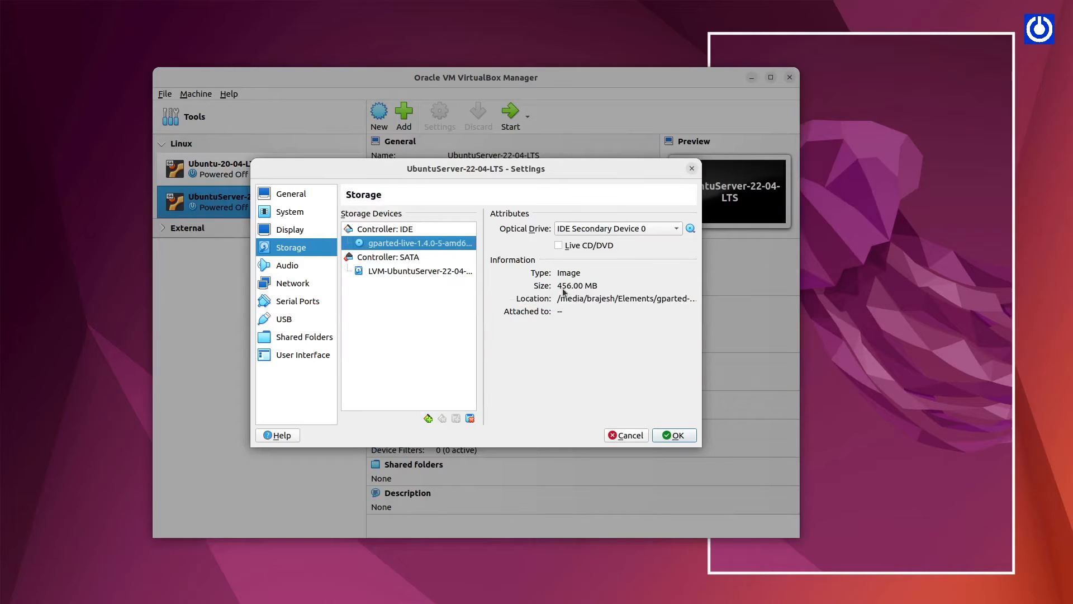
Mark the optical disc as Live CD/DVD and save the storage settings.
click(559, 245)
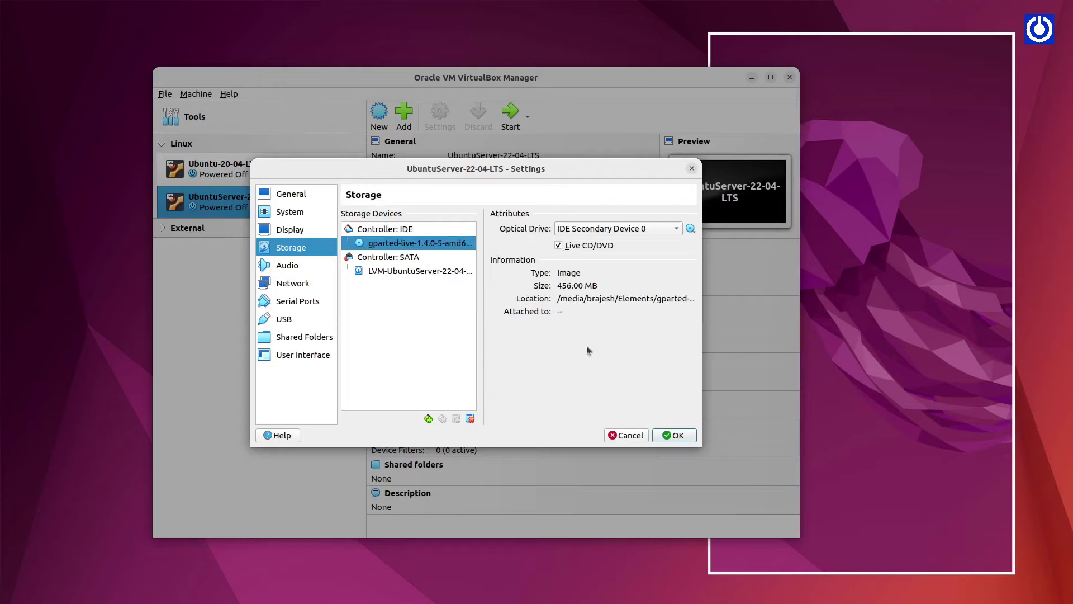
click(673, 435)
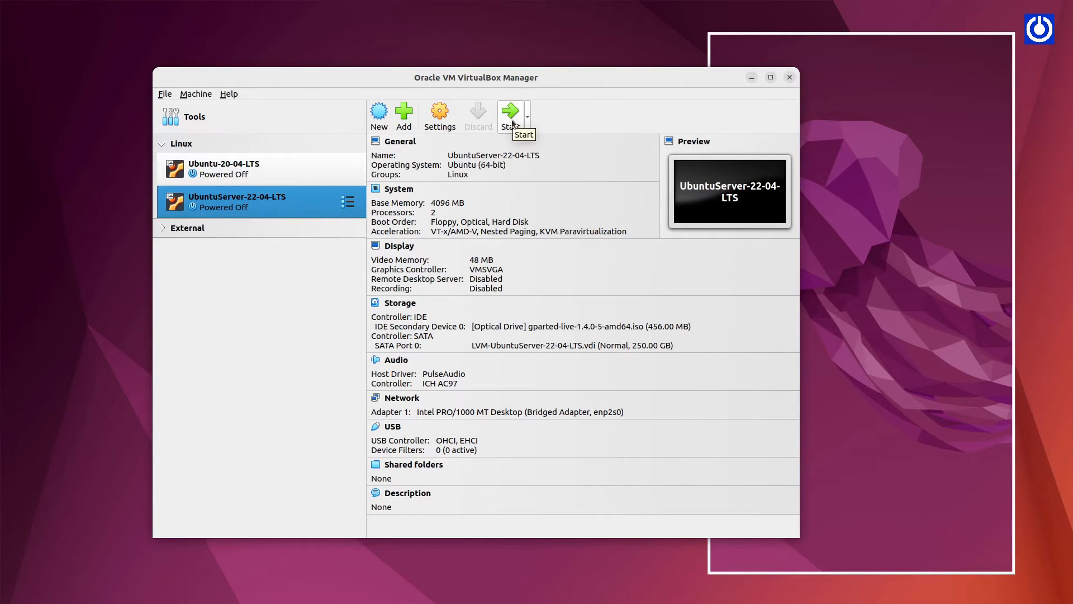
Start the VM and boot GParted Live with untouched keymap, US English (33) and mode 0 into its desktop.
click(511, 115)
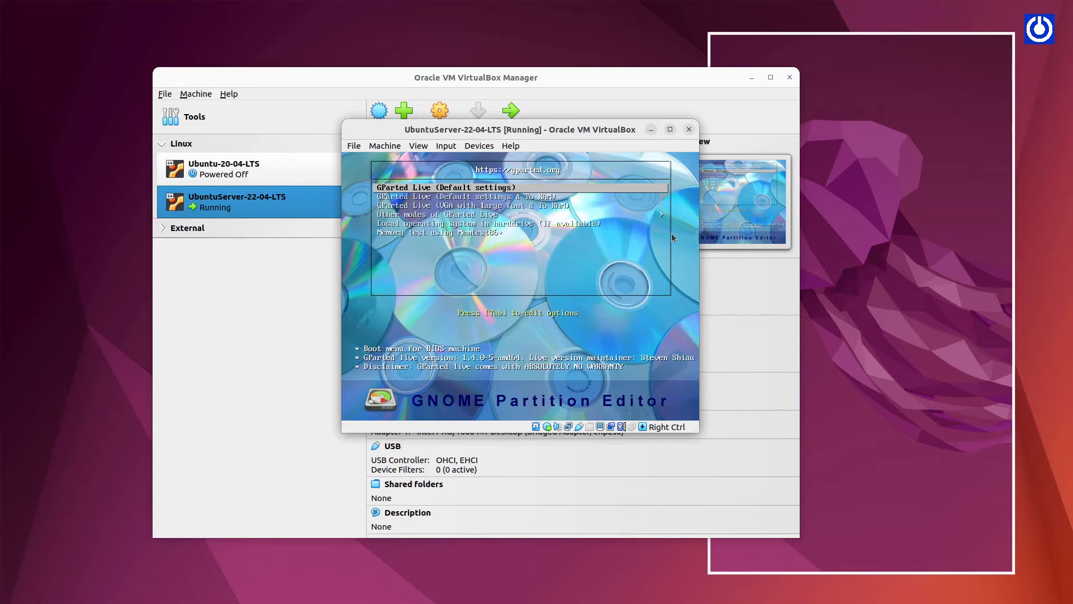
key(Return)
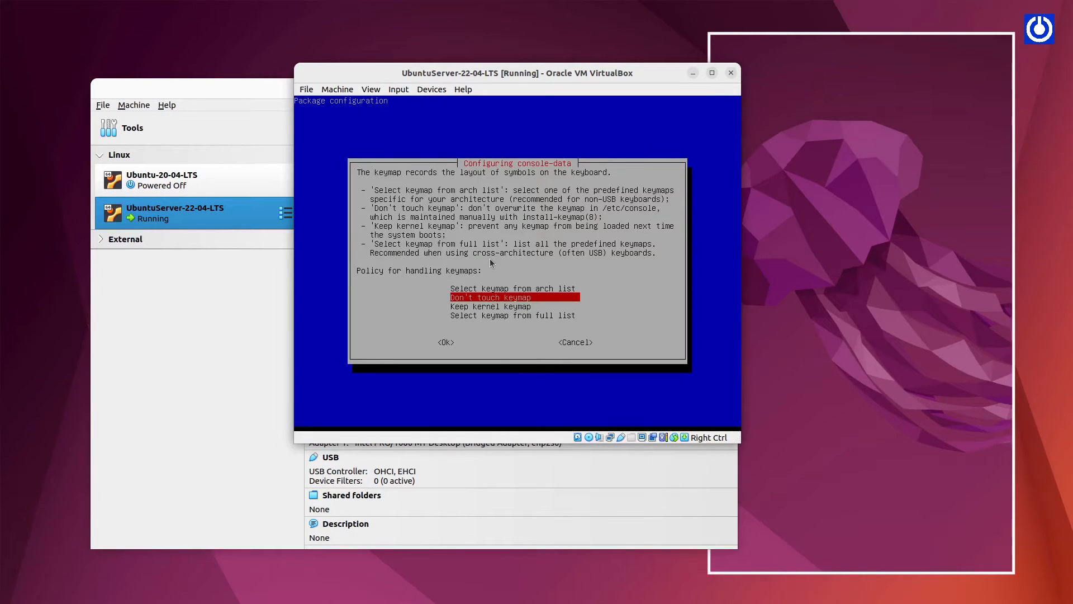
key(Tab)
key(Return)
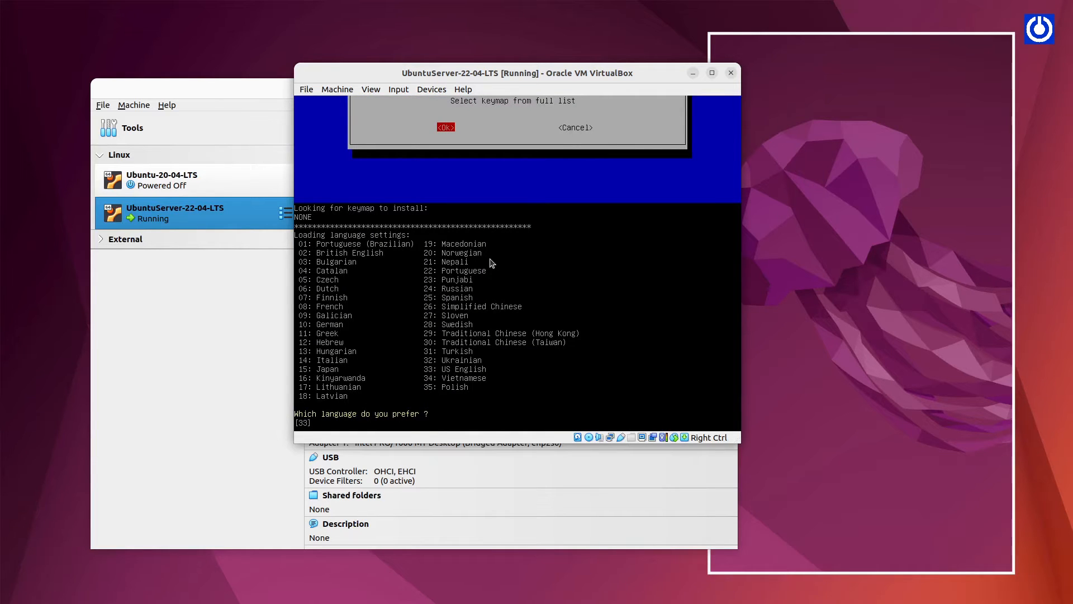
text(33)
key(Return)
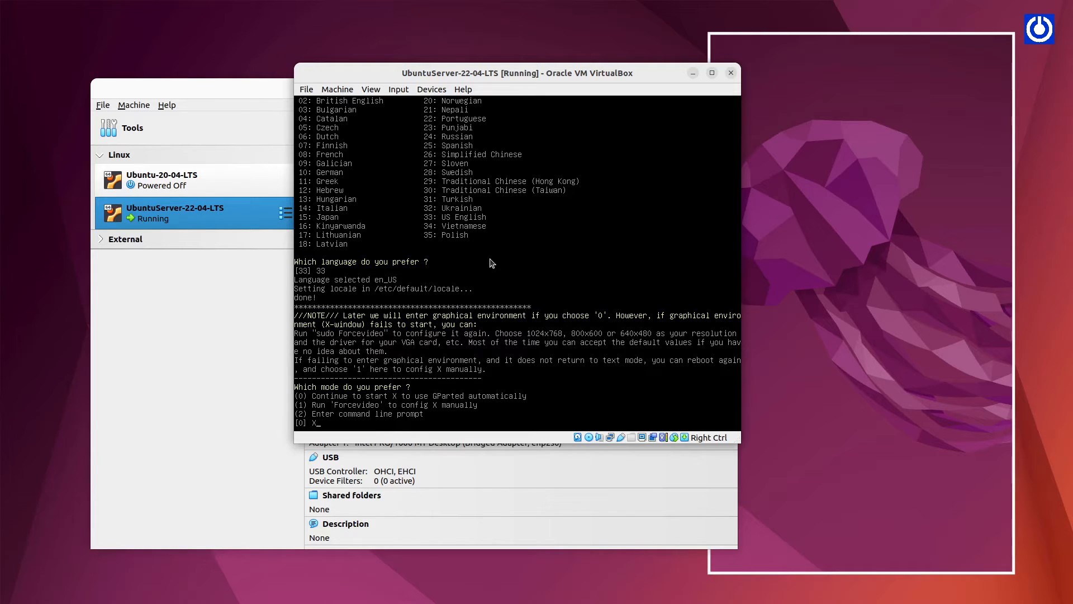
key(Return)
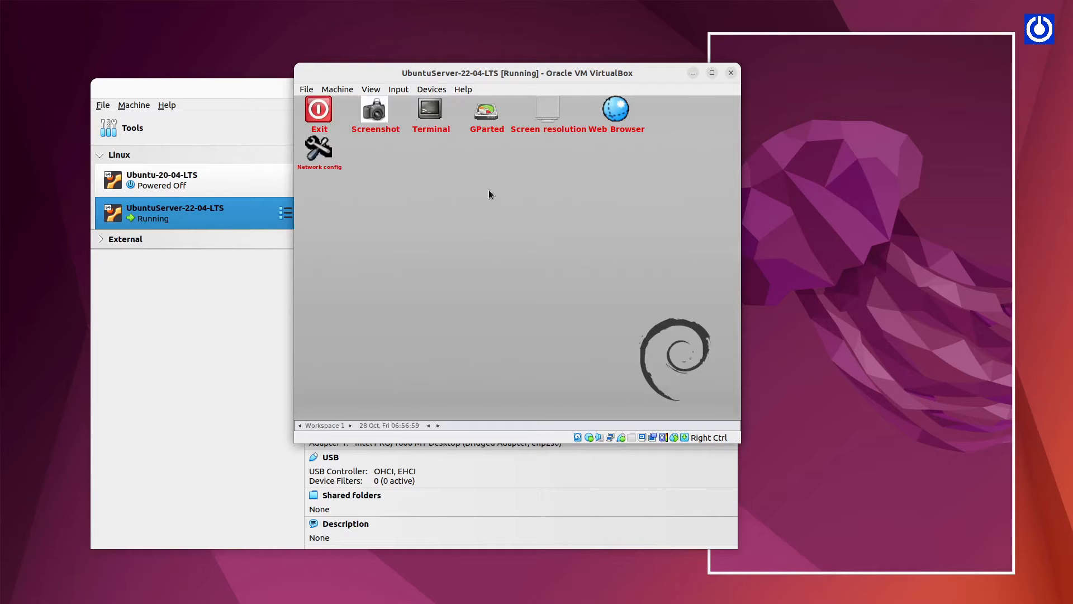
Launch GParted, ignore the Libparted GPT warning and select the 58 GiB lvm2 /dev/sda3 partition.
click(488, 121)
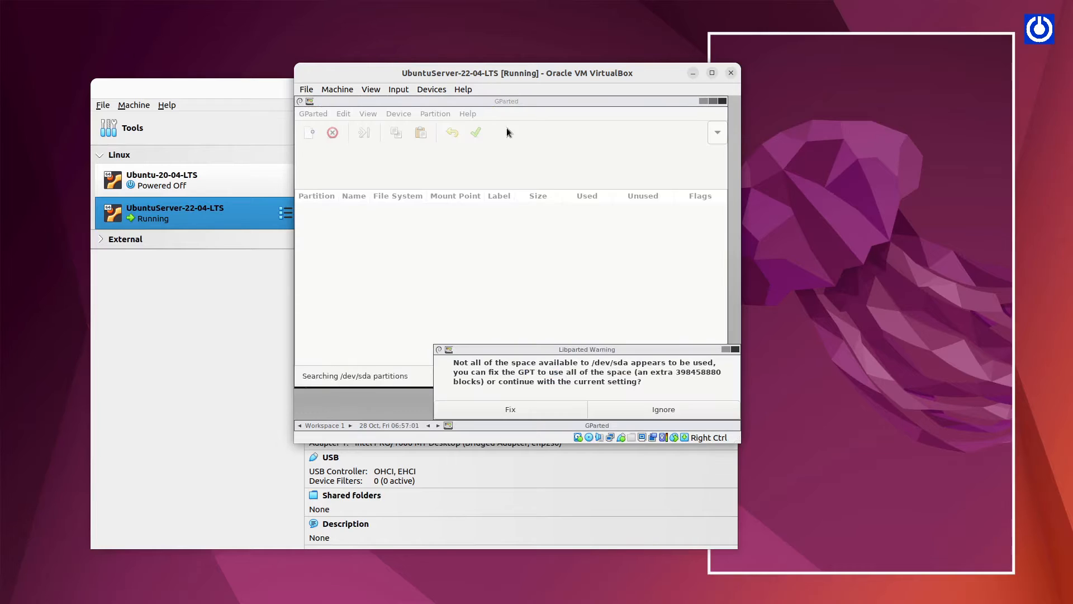
click(651, 412)
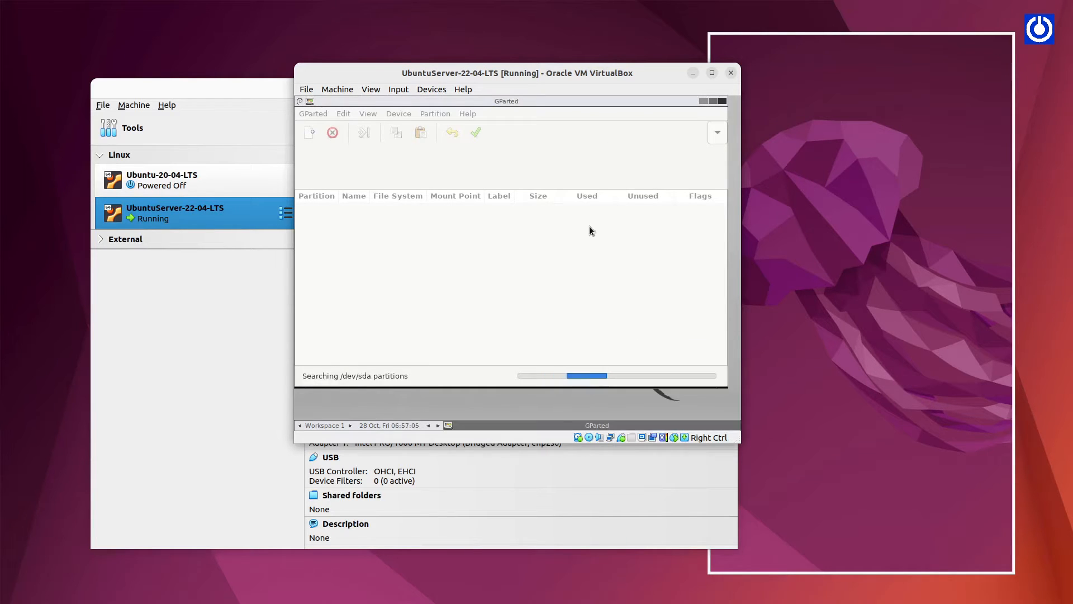
mouse_move(609, 103)
mouse_down()
mouse_move(598, 129)
mouse_move(615, 149)
mouse_move(582, 128)
mouse_up()
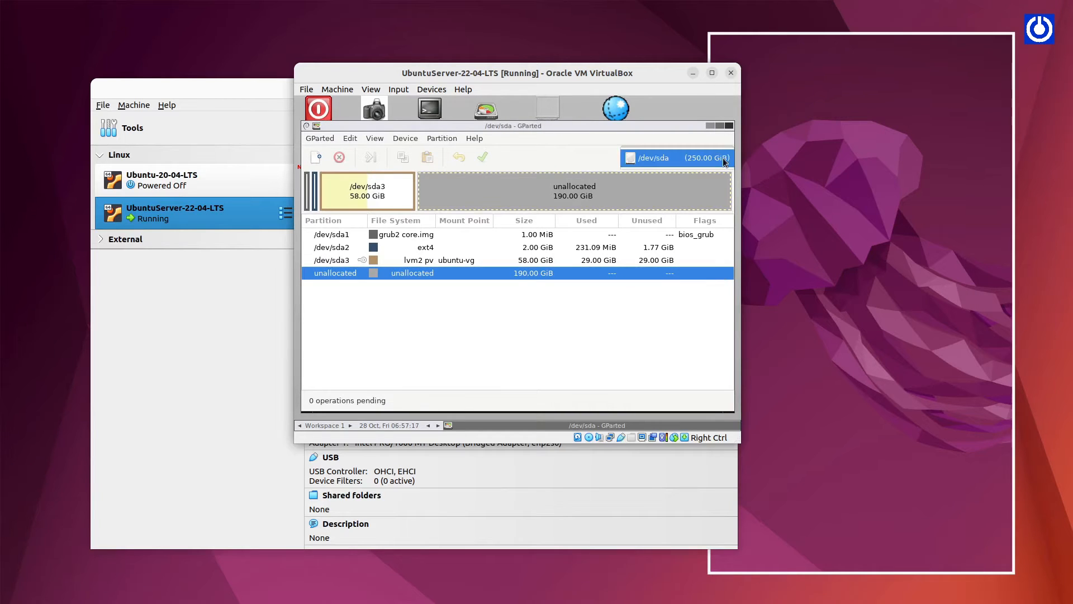
click(401, 191)
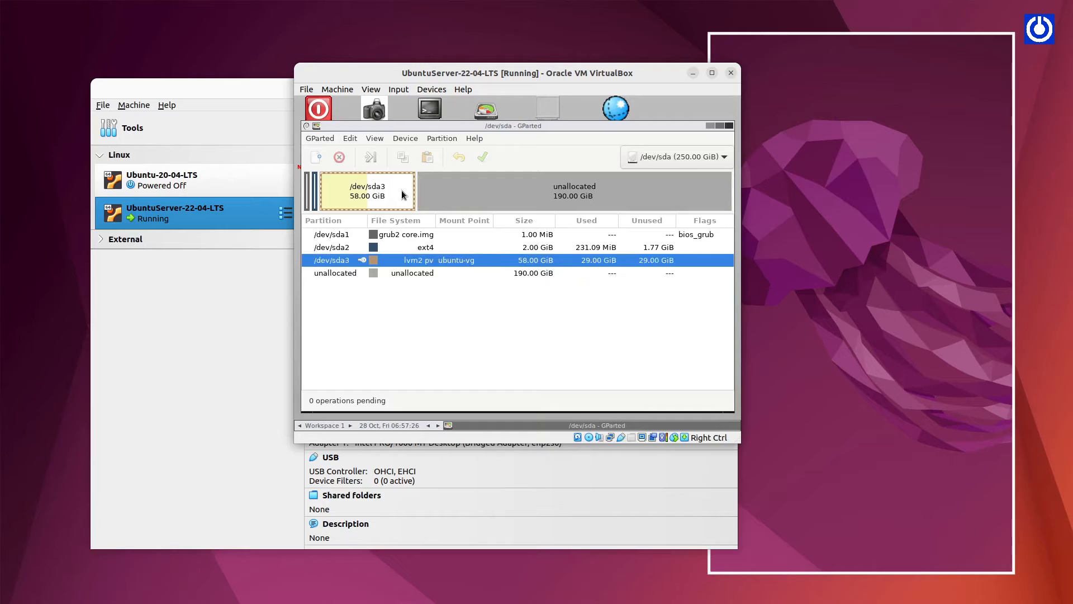
click(422, 272)
Queue a resize of /dev/sda3 stretching it over the unallocated space to 248 GiB.
right_click(409, 205)
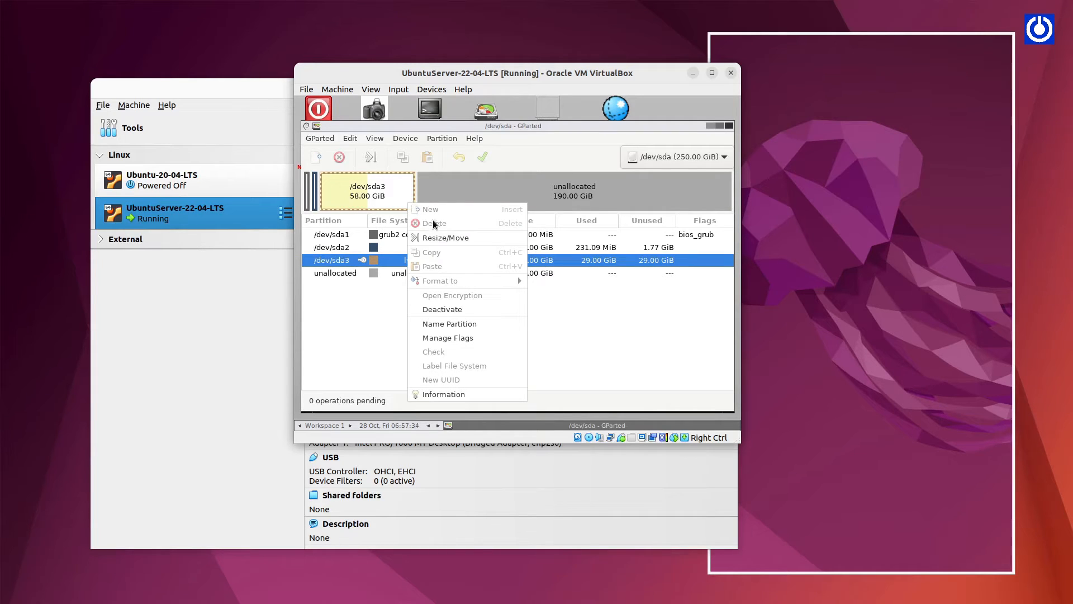
click(446, 238)
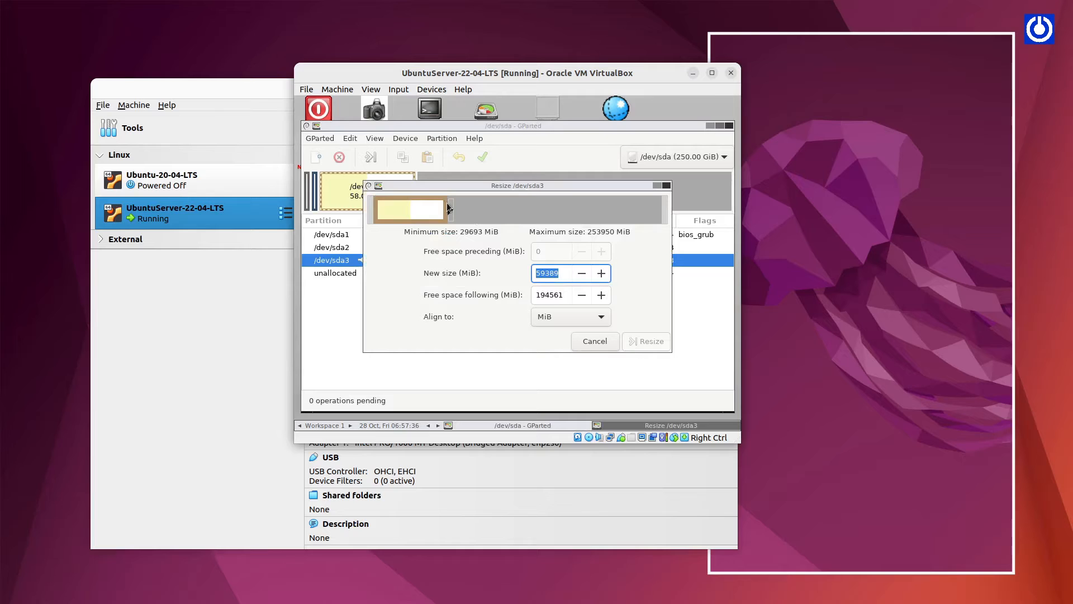
drag(449, 209, 695, 223)
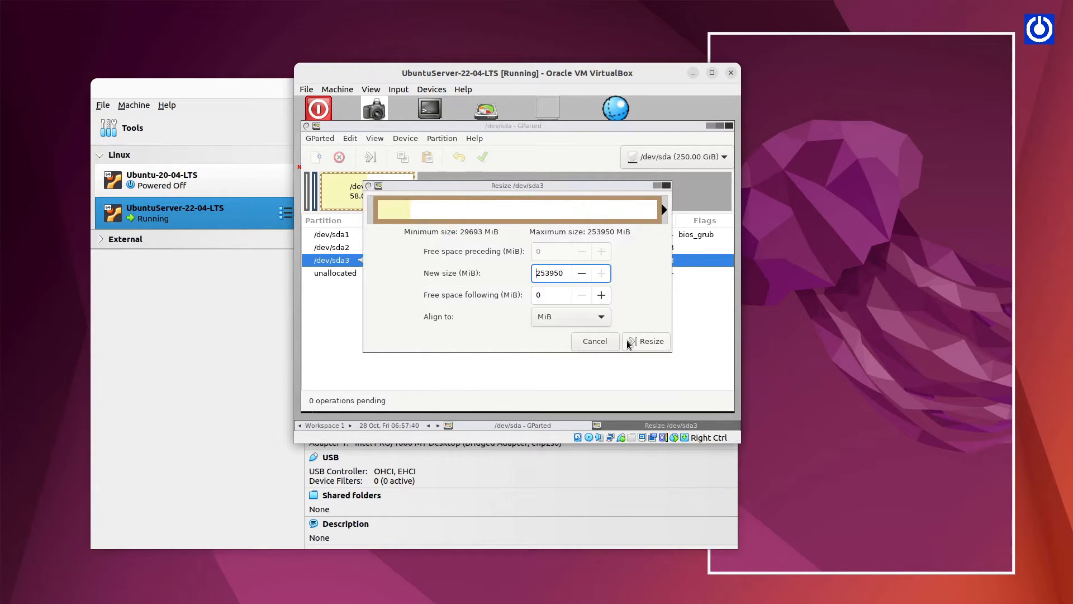
click(645, 345)
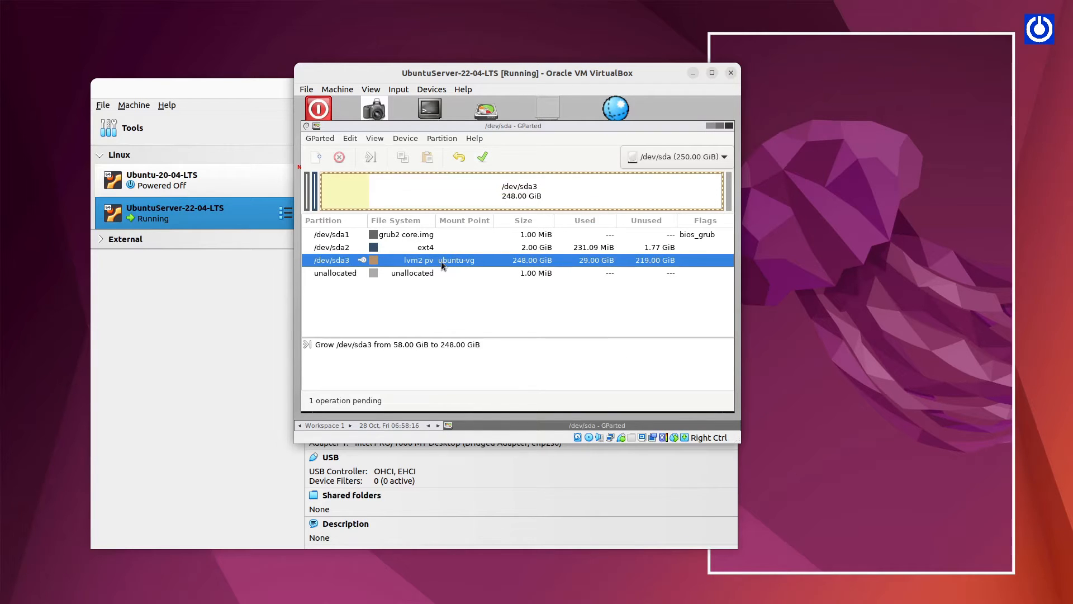
Apply the pending grow operation to disk, confirming the warnings, until all operations complete.
click(483, 156)
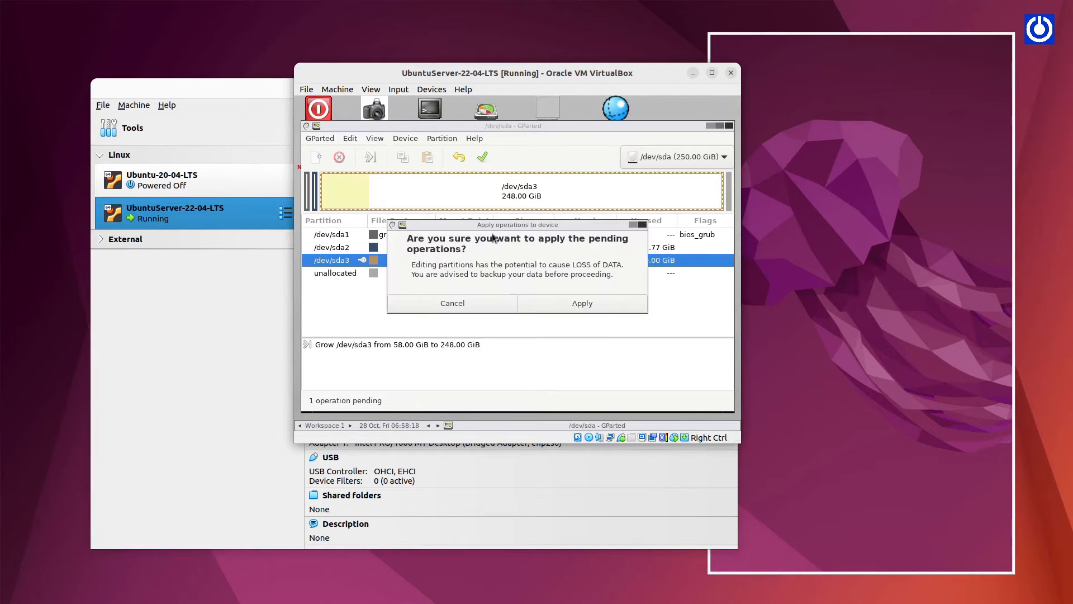
click(598, 303)
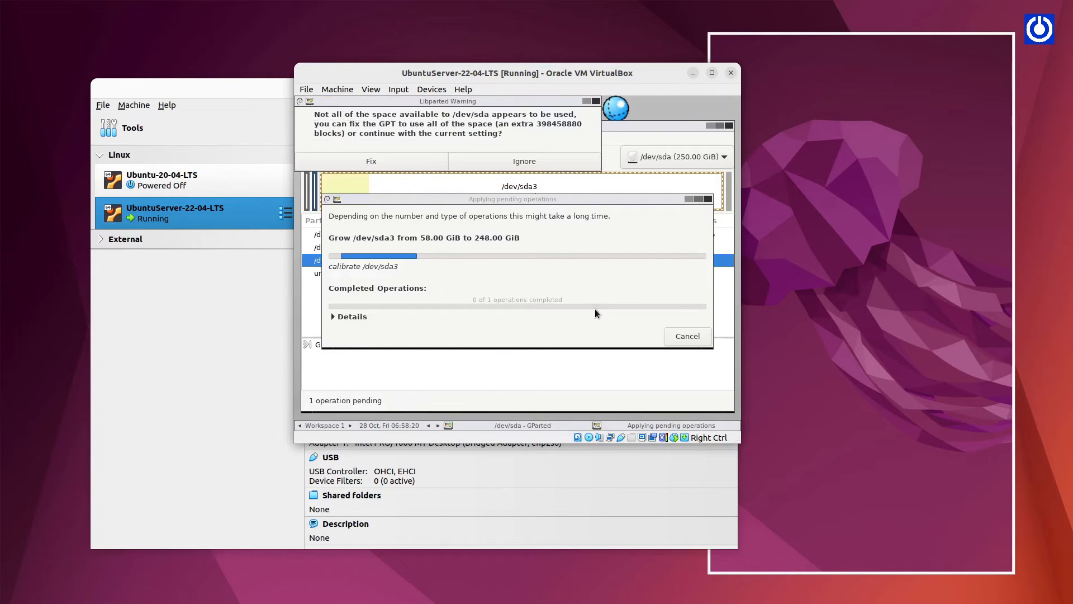
click(400, 155)
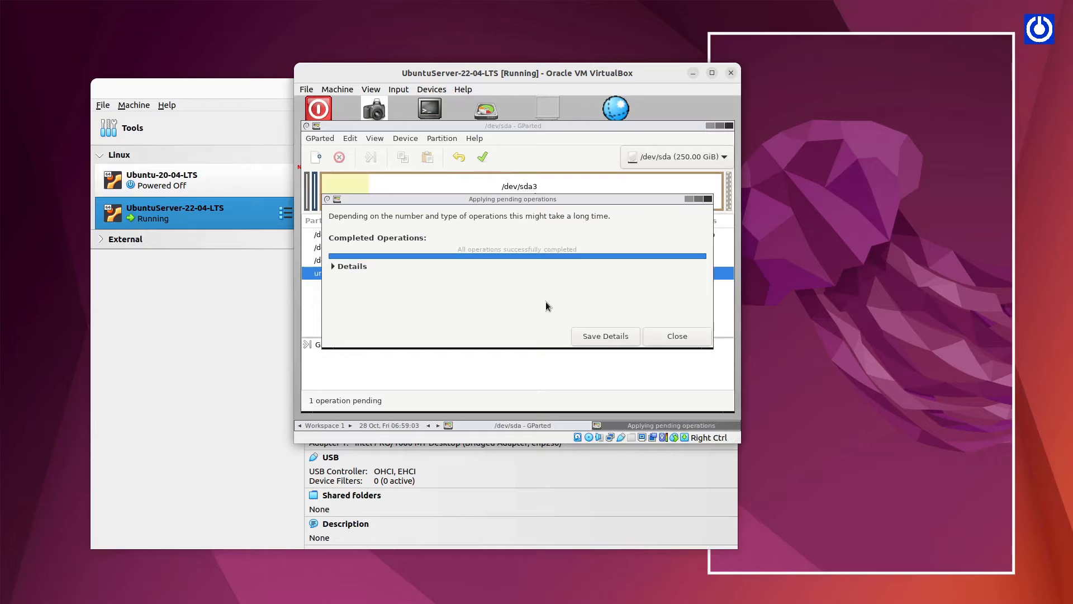
click(663, 335)
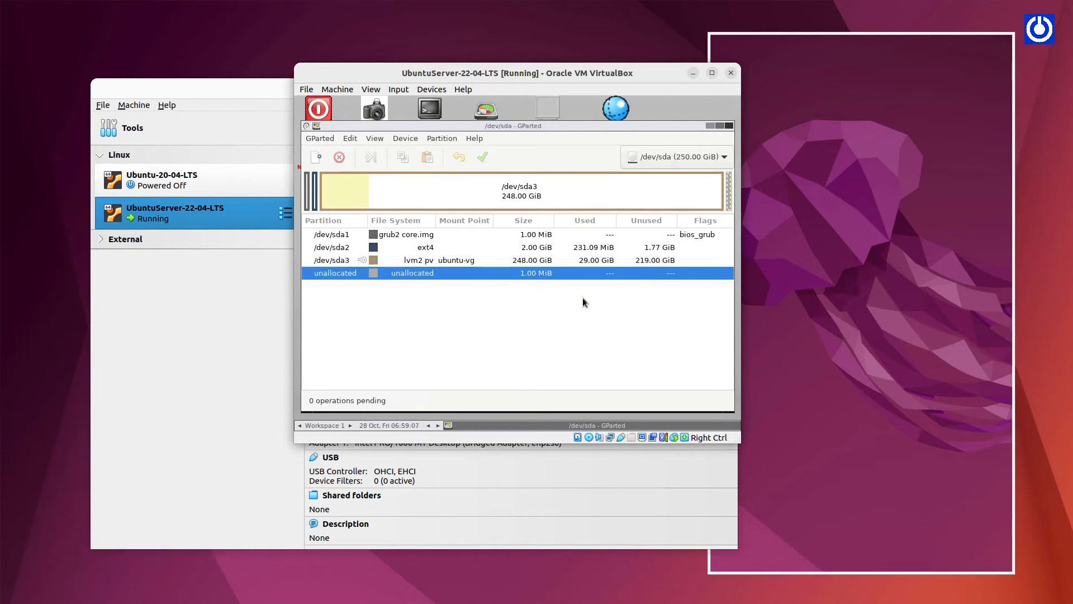
Review /dev/sda3's Information (248 GiB lvm2 PV, 219 GiB unused), then quit GParted.
click(513, 261)
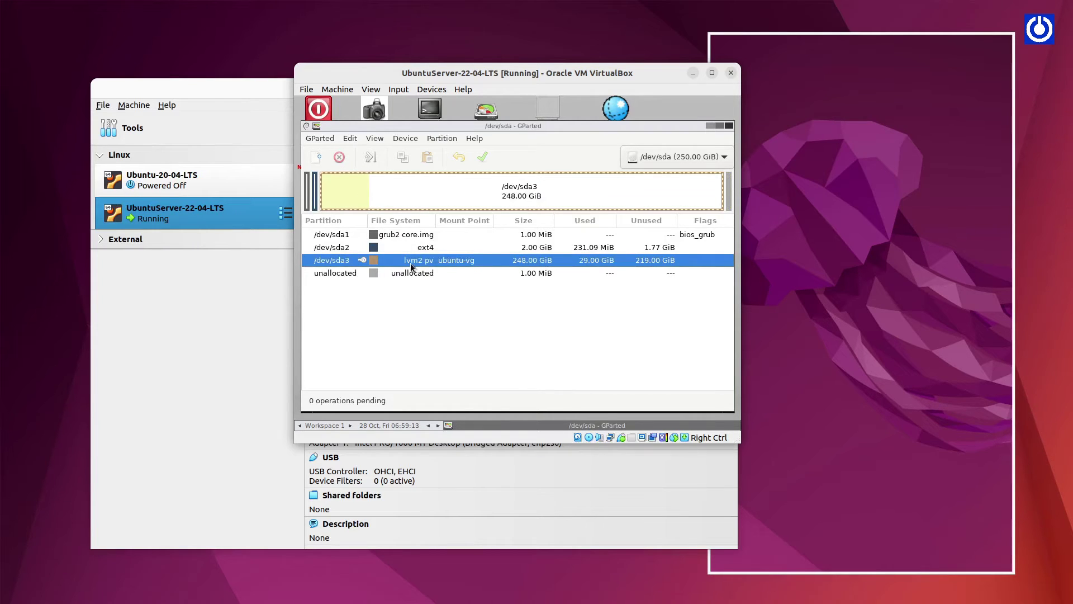
click(442, 138)
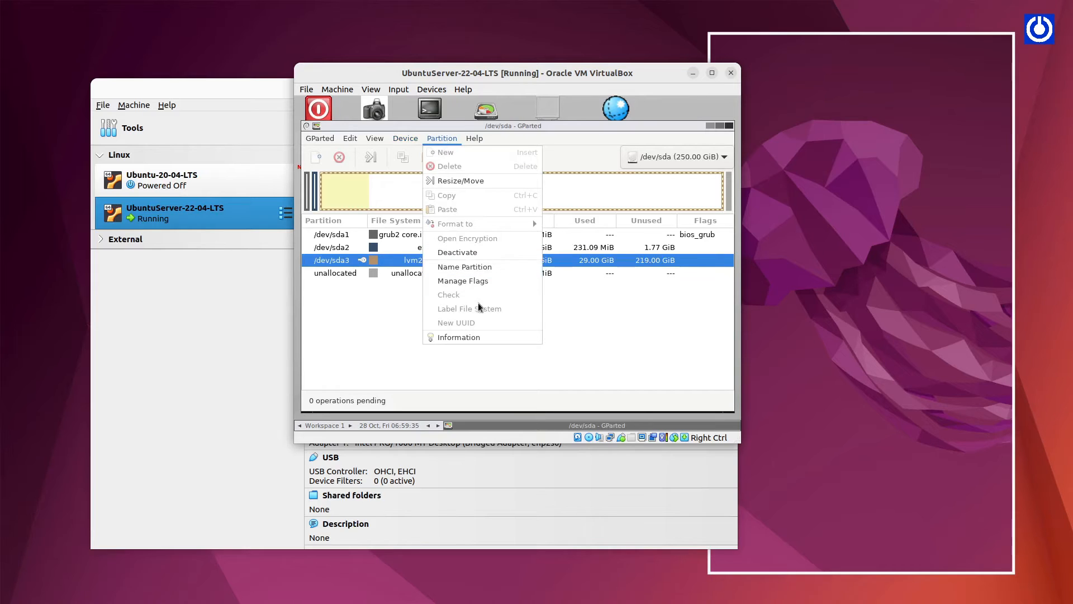
click(470, 337)
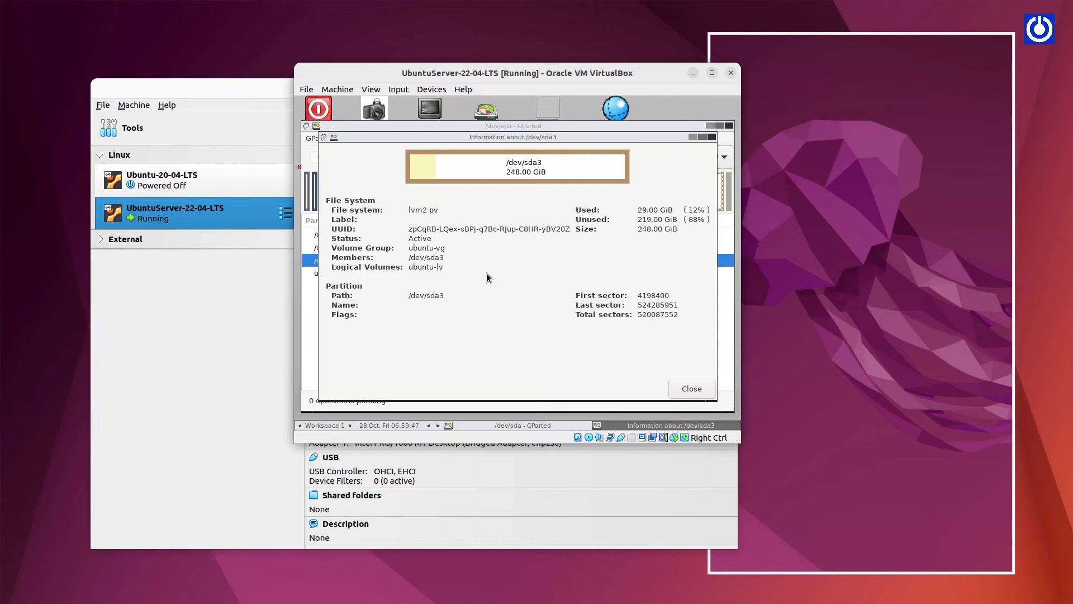
click(684, 384)
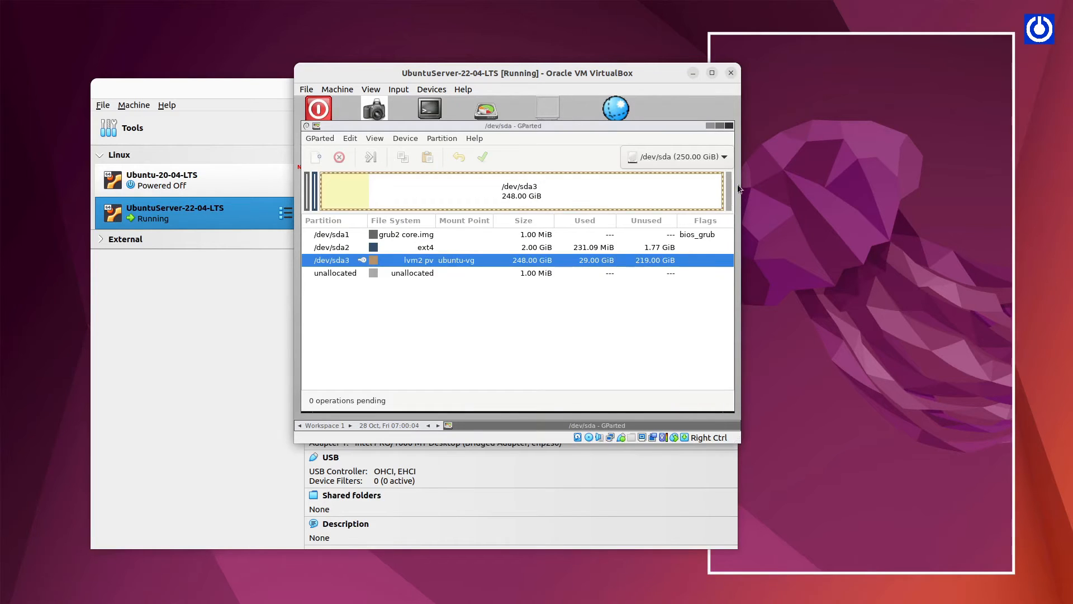
click(728, 128)
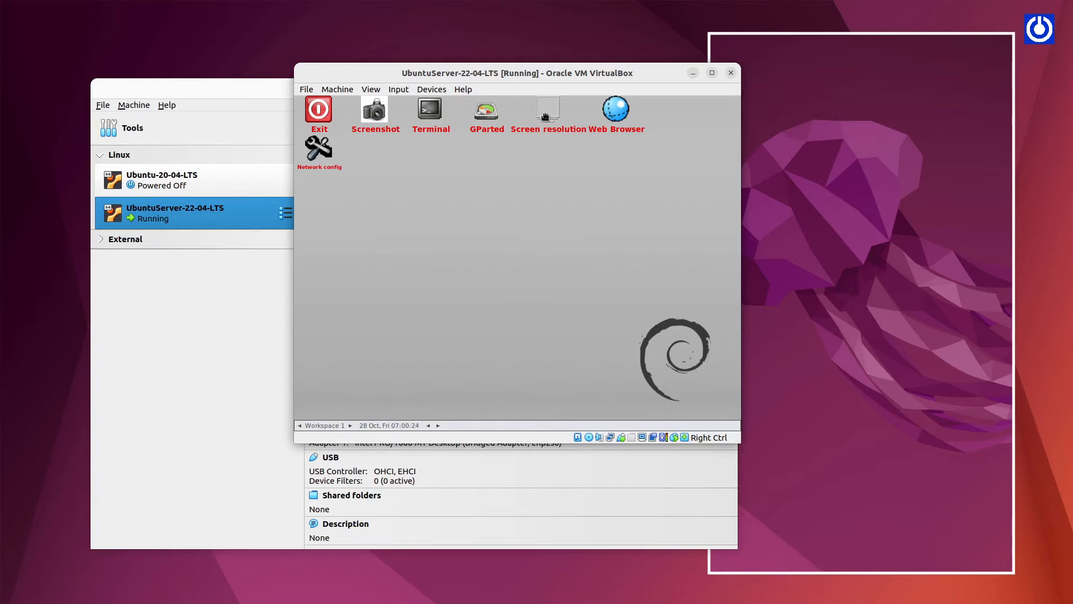
Set the live desktop's display resolution to 1920x1200 and keep the change.
click(544, 118)
click(440, 154)
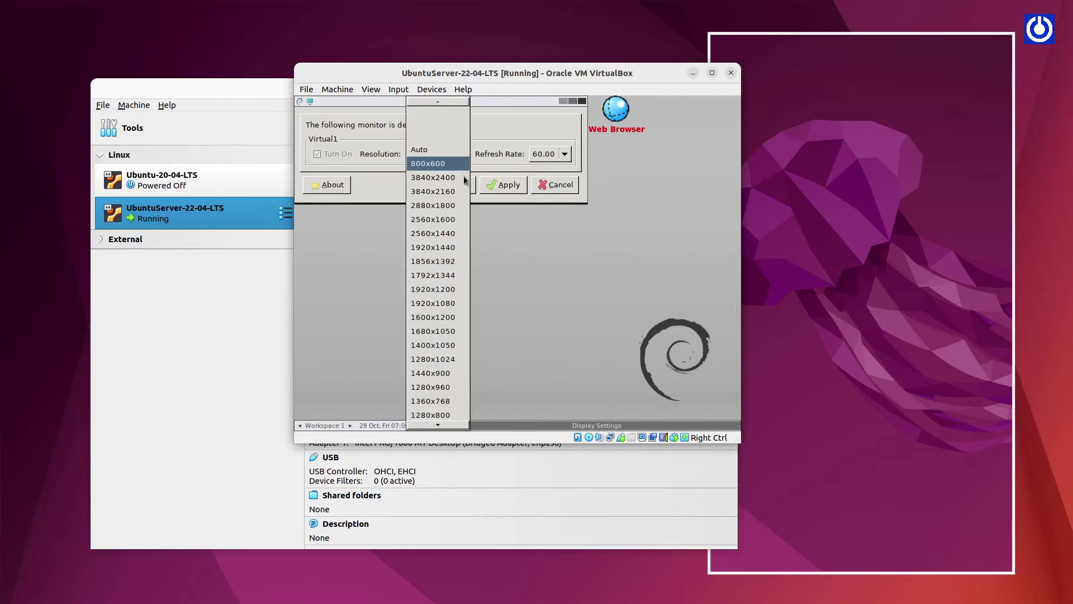
click(442, 303)
click(503, 184)
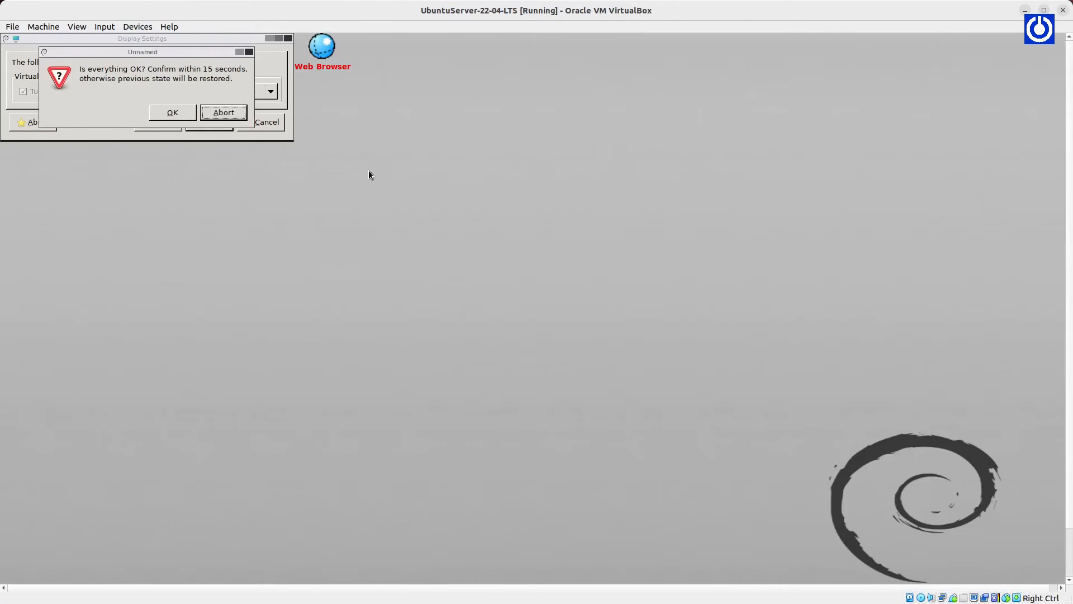
click(209, 122)
click(225, 113)
Shut down the GParted live session via Exit > Shutdown, acknowledging the remove-medium prompt.
click(260, 123)
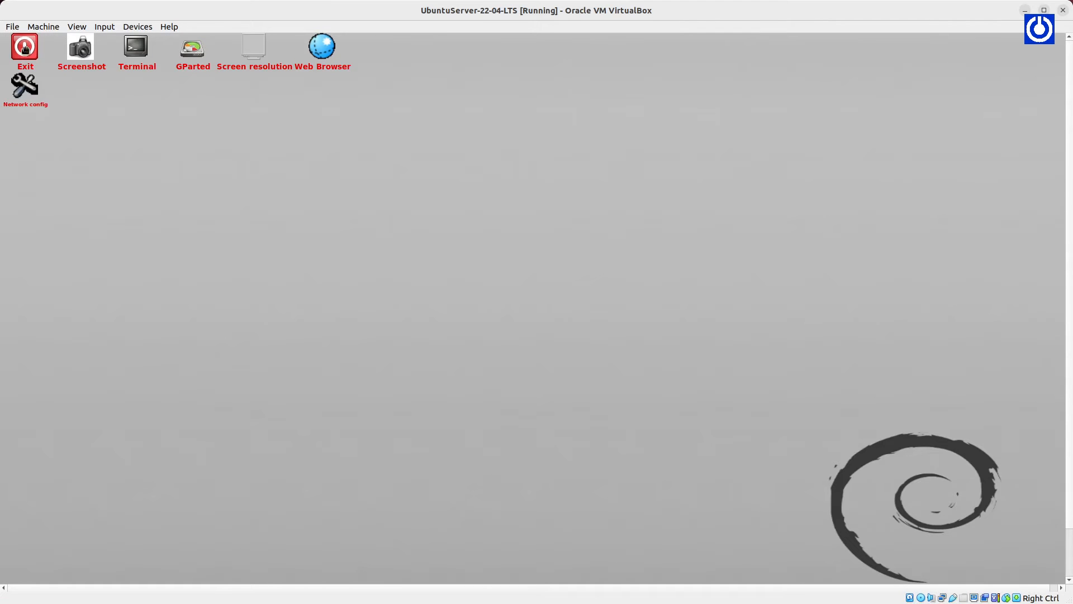
click(476, 342)
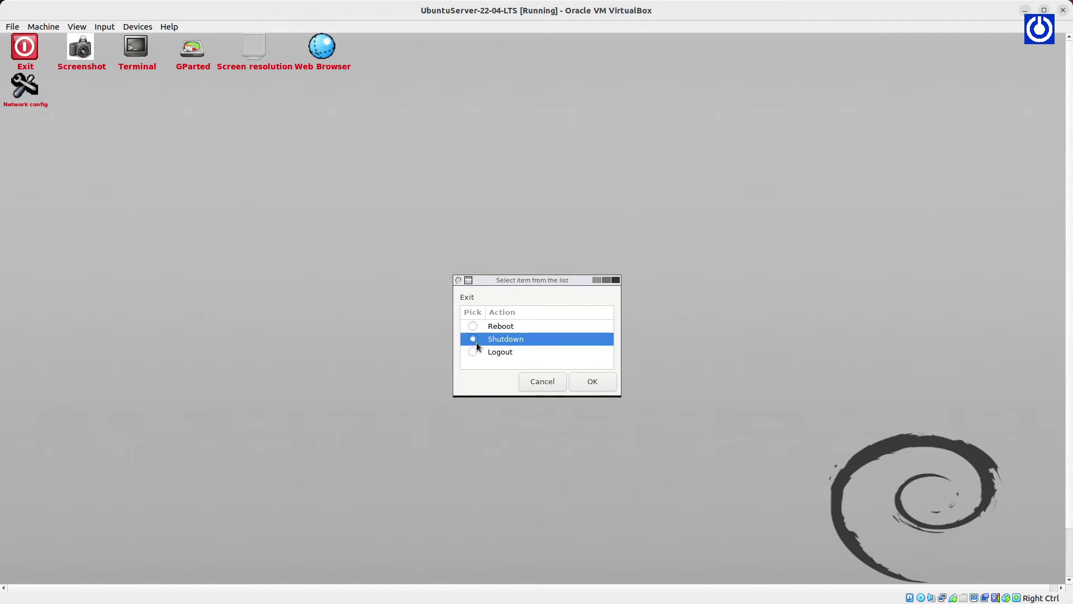
click(595, 380)
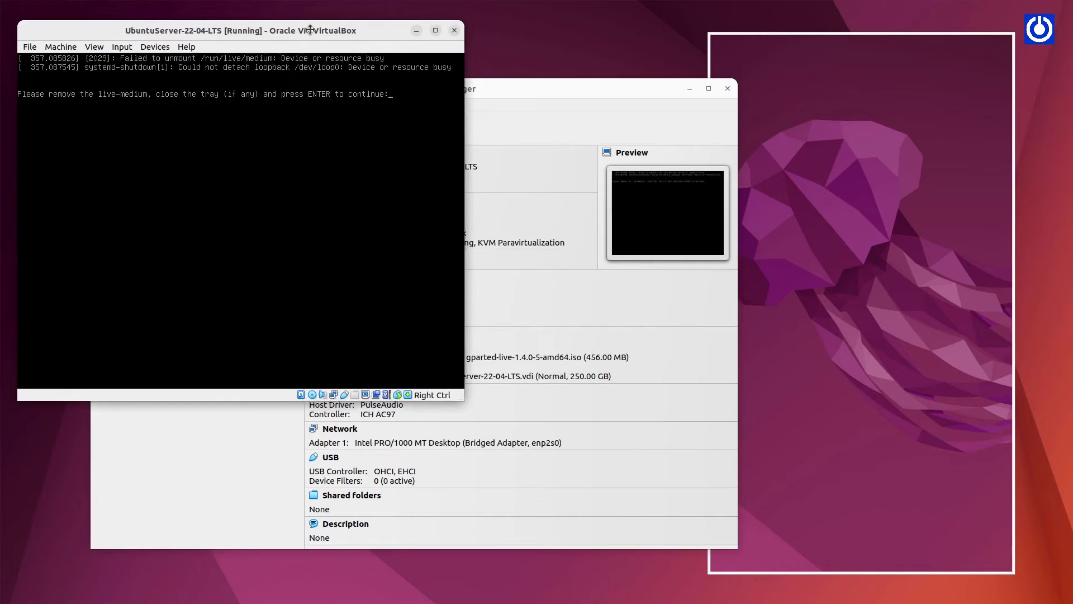
drag(292, 10, 321, 49)
key(Return)
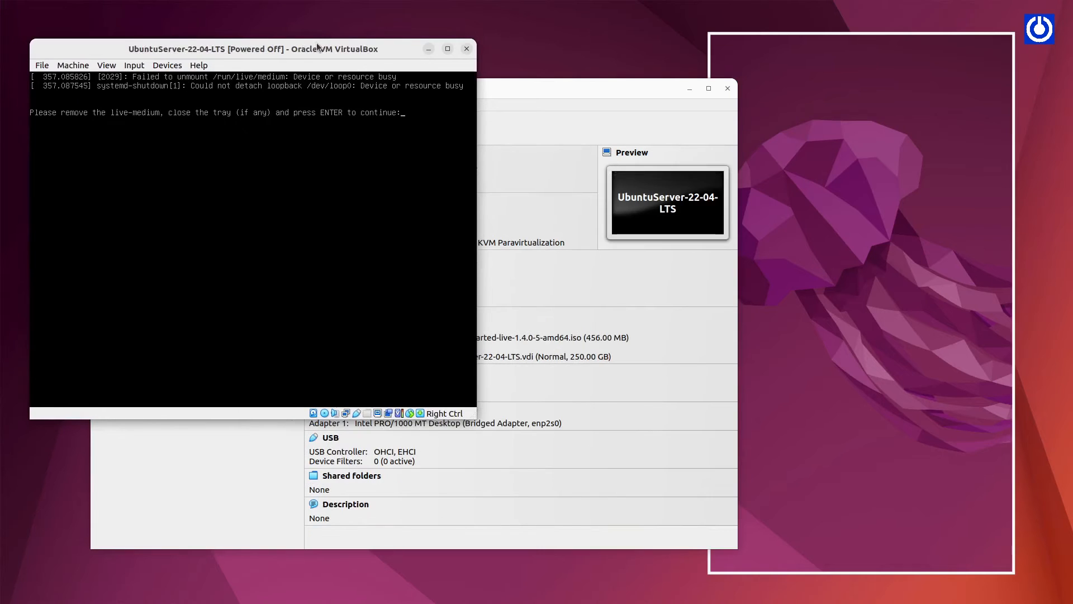
Remove the gparted-live ISO from the VM's optical drive in Storage settings, then start the VM.
click(393, 126)
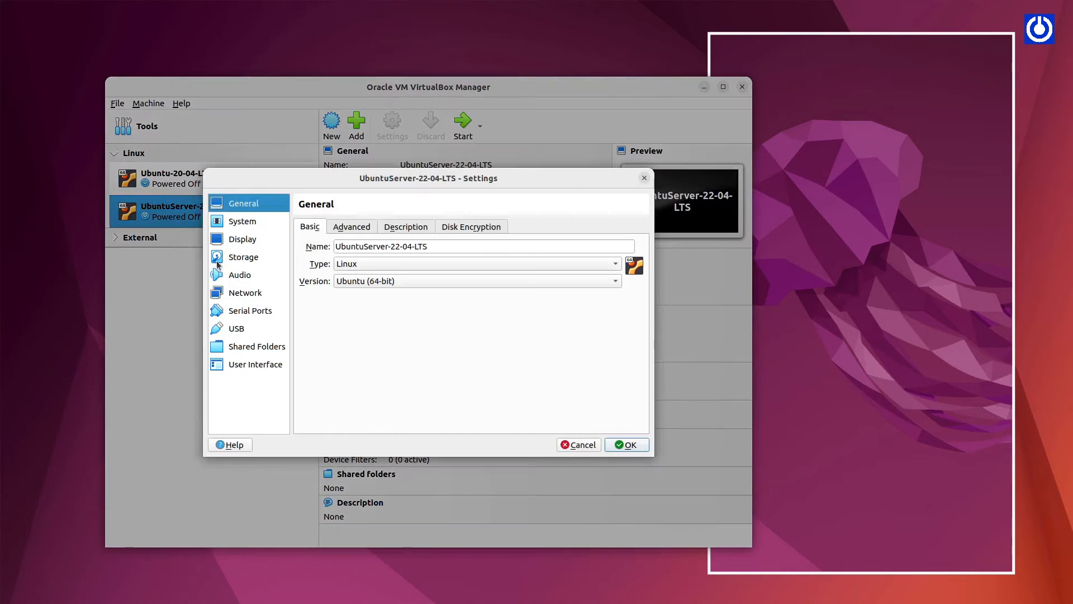
click(243, 257)
click(356, 254)
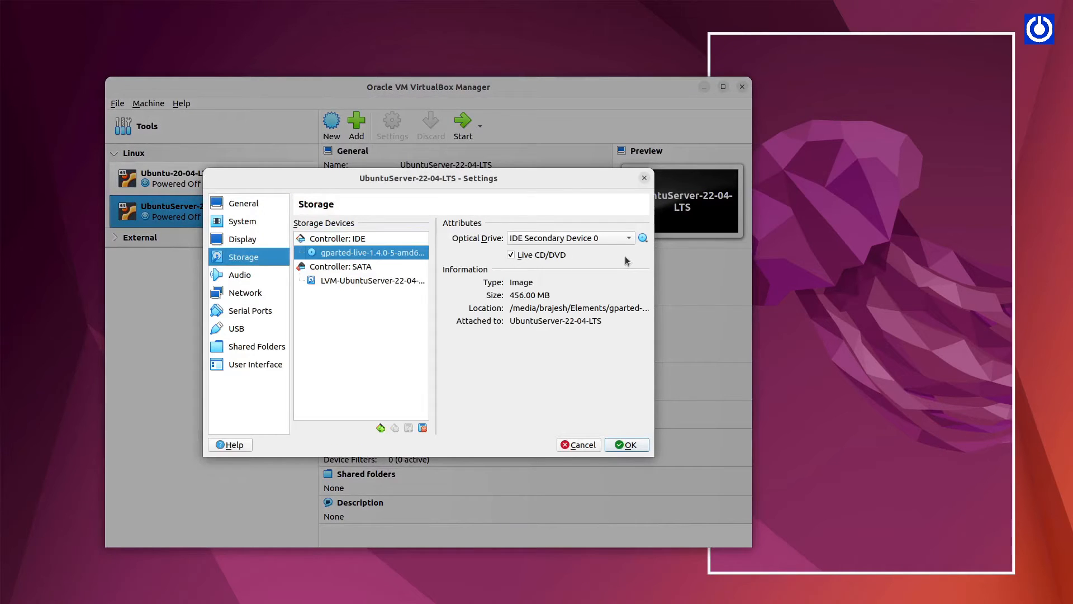
click(643, 239)
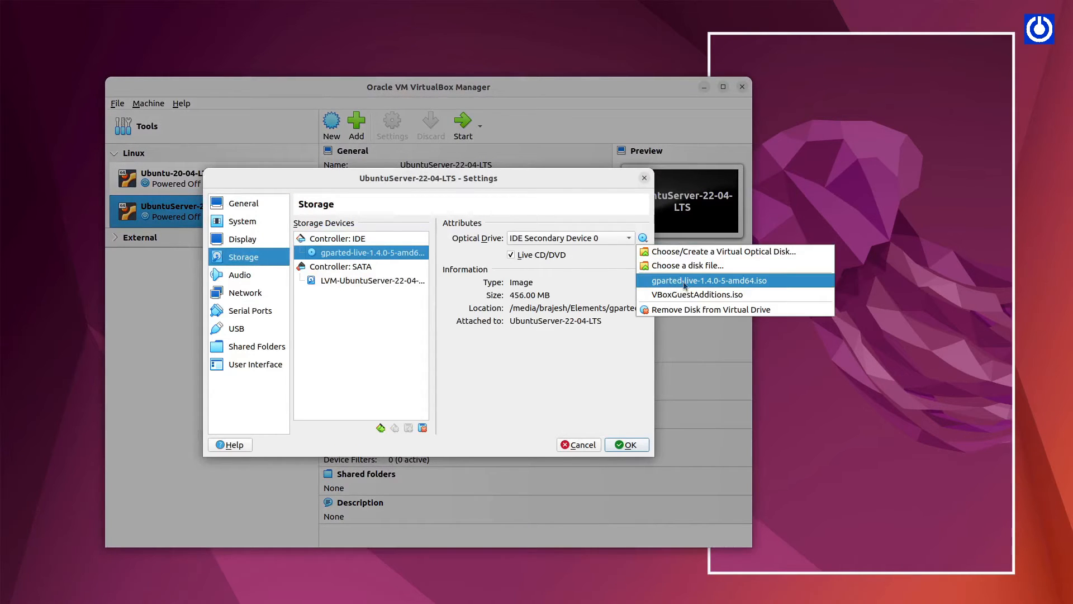
click(696, 309)
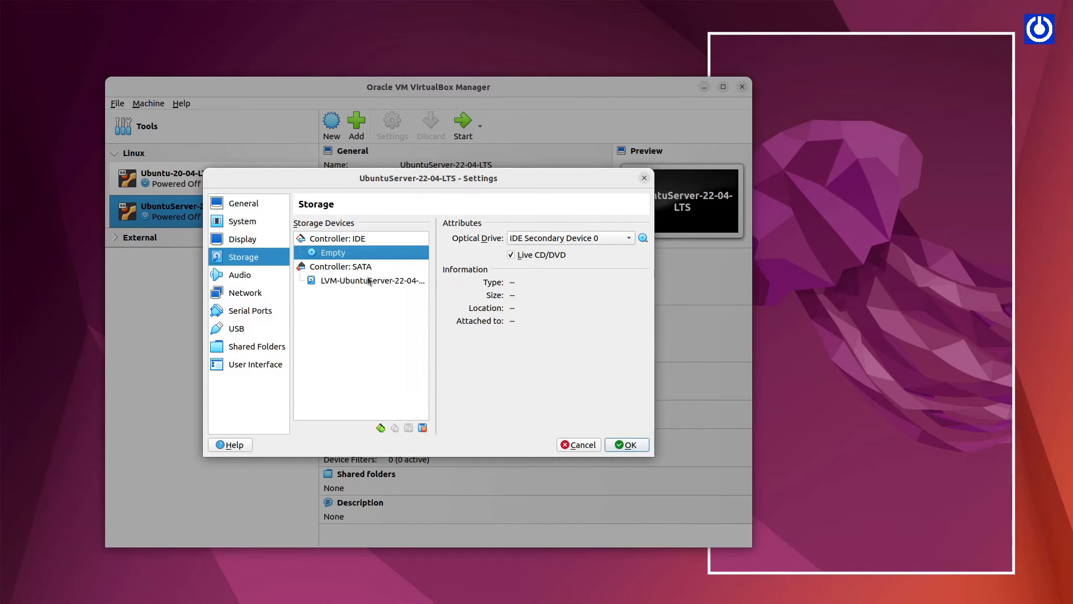
click(627, 445)
click(462, 125)
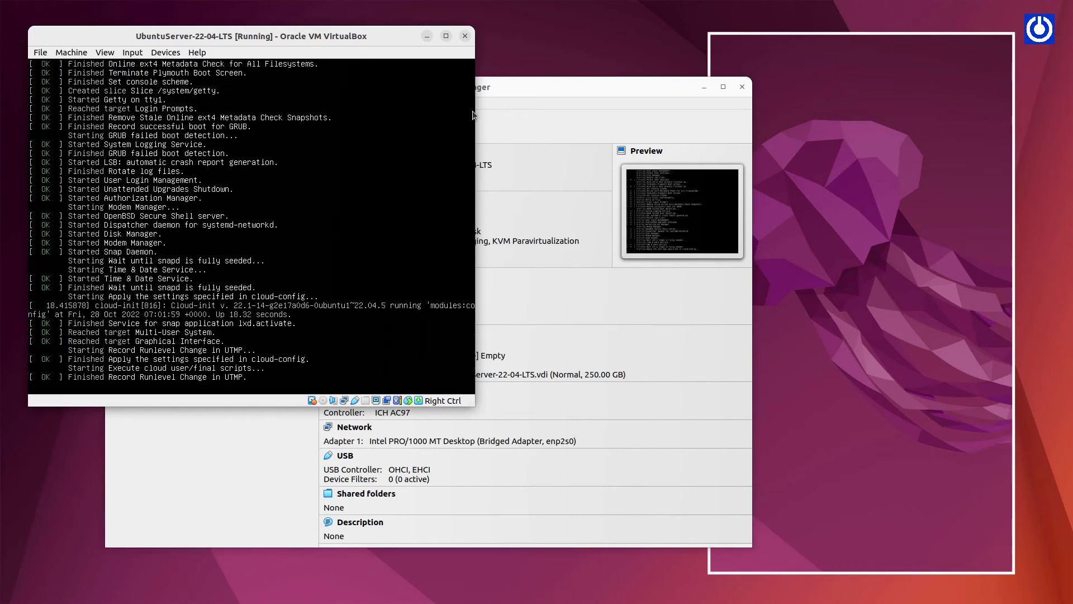
Log in to the Ubuntu server and run 'ip a', showing enp0s3 at 192.168.1.137.
drag(438, 37, 761, 148)
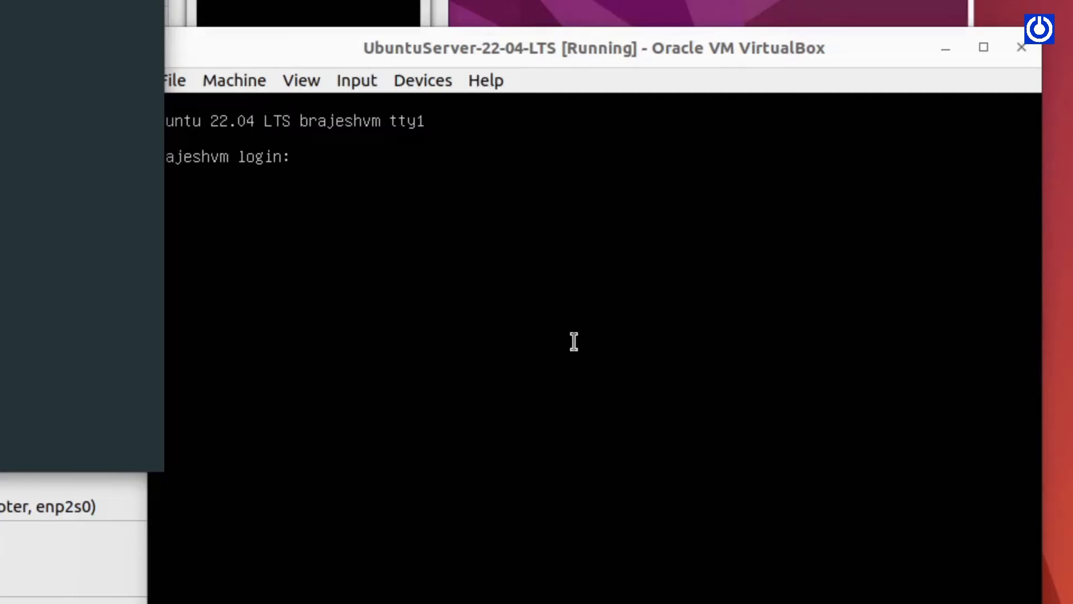
text(brajes)
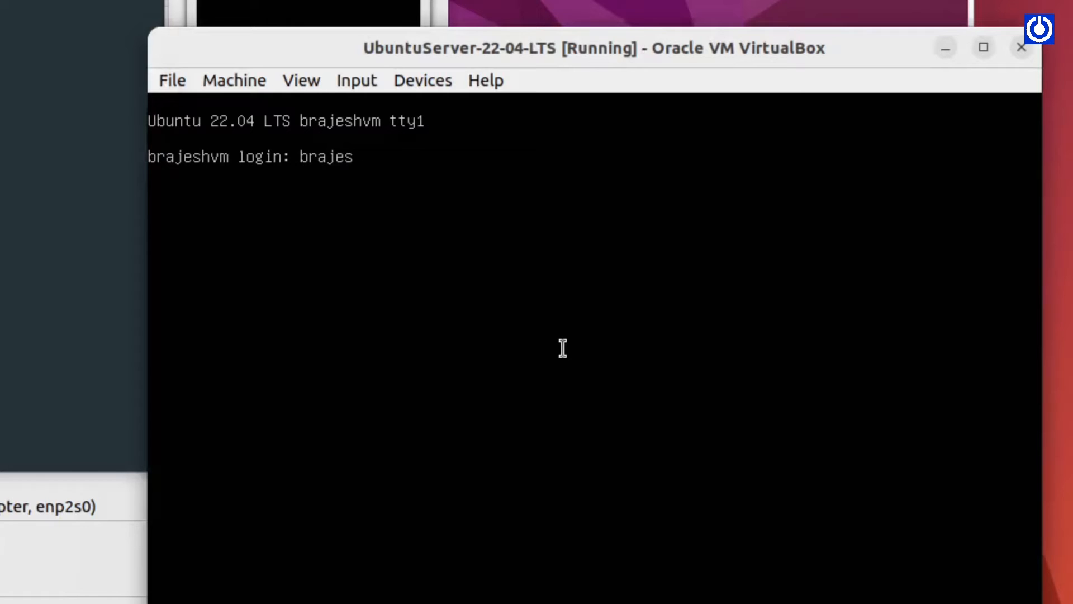
text(h)
key(Return)
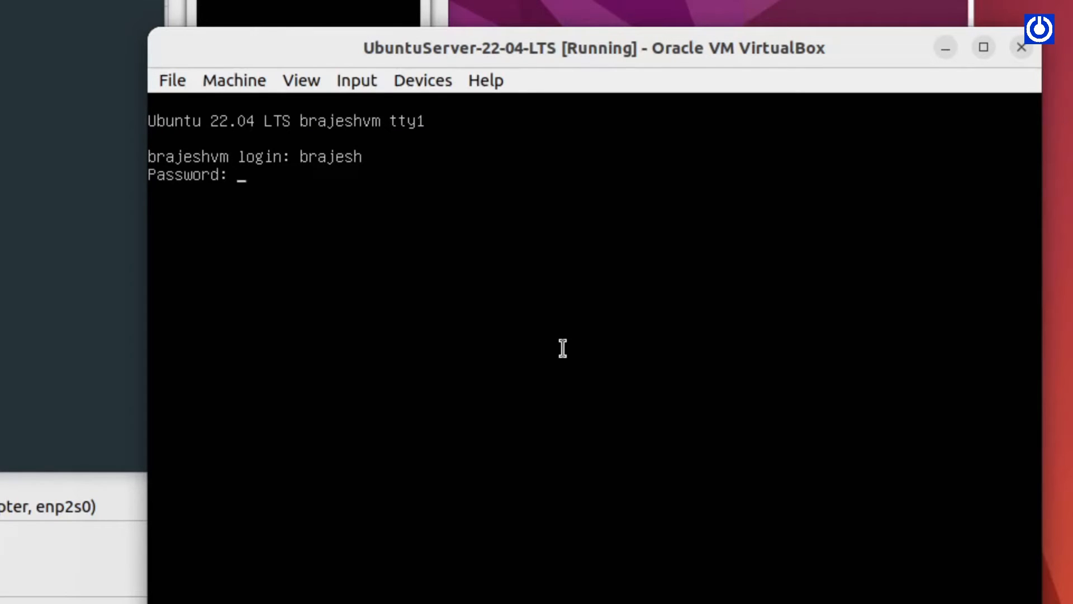
key(Return)
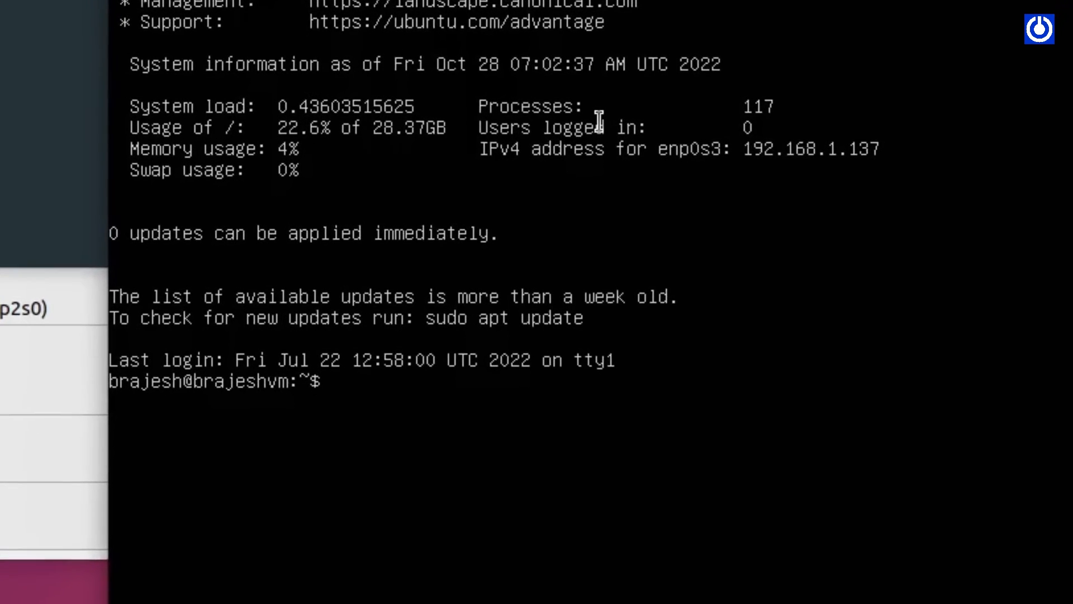
text(ip)
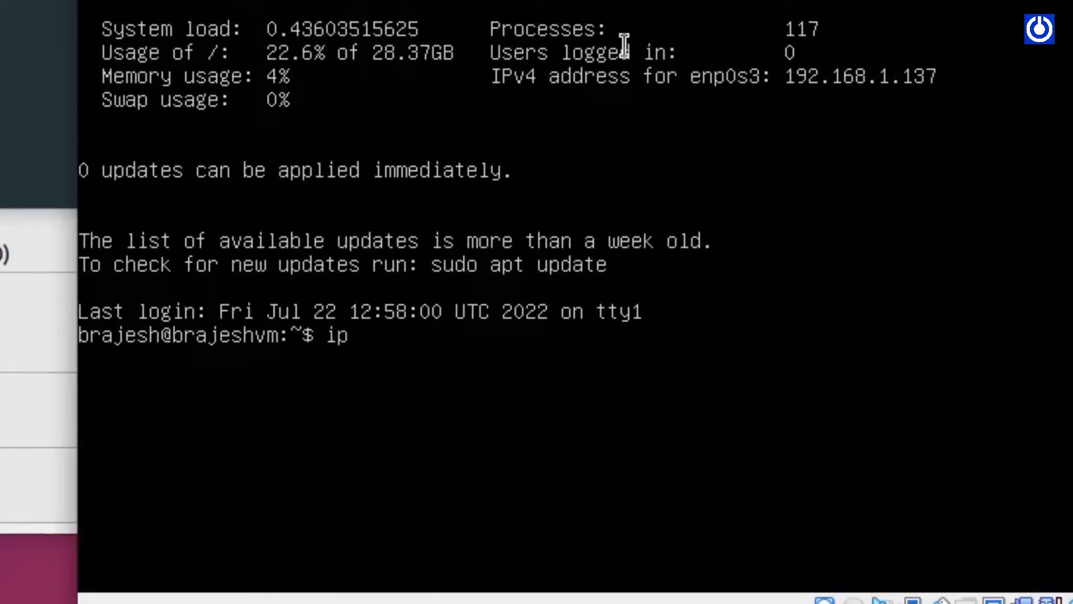
text( a)
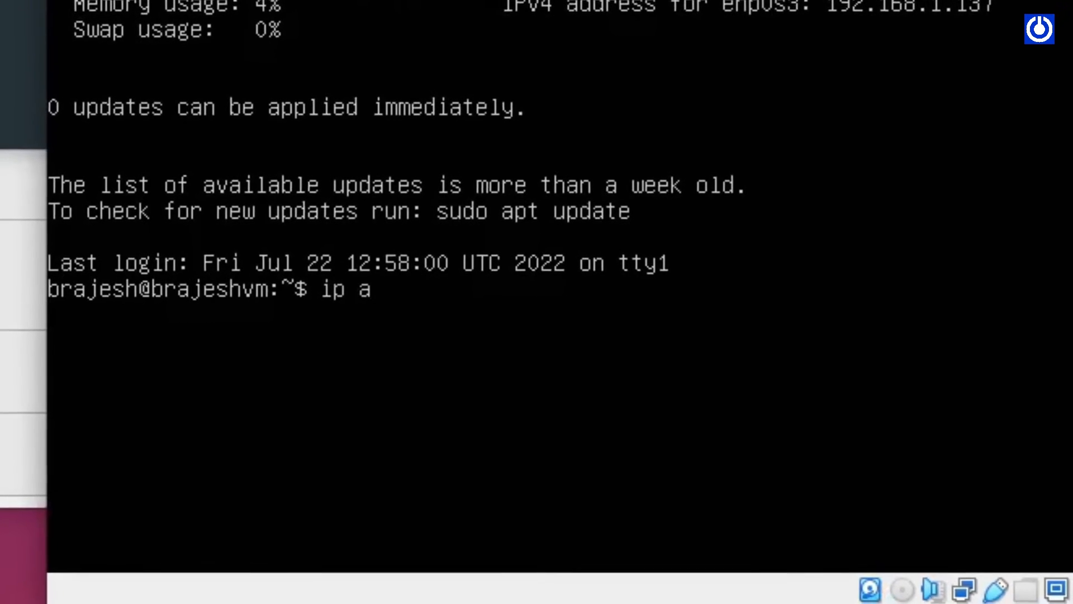
key(Return)
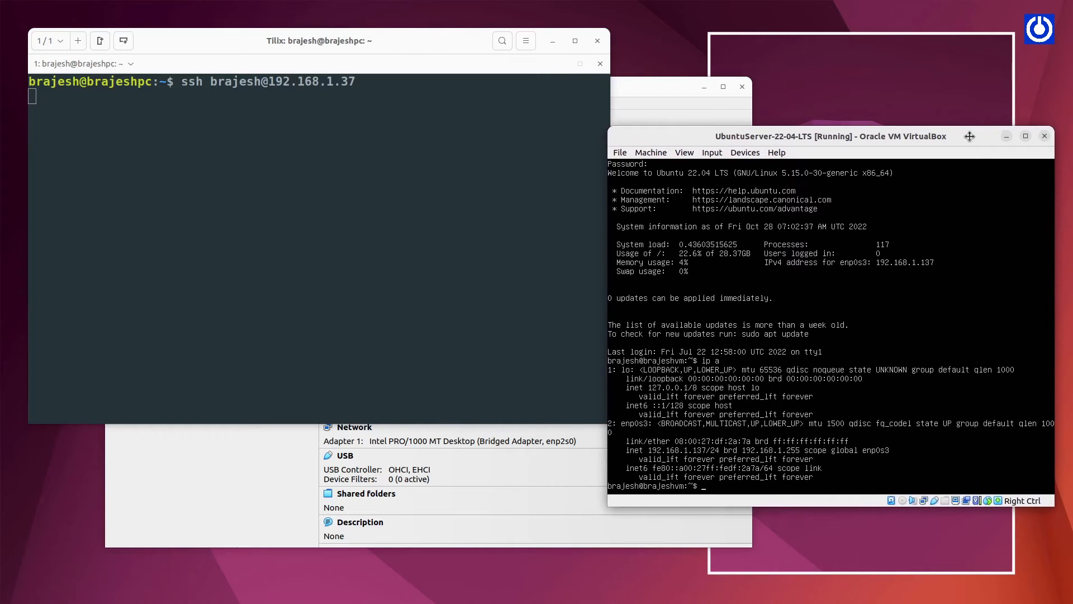
drag(966, 136, 970, 135)
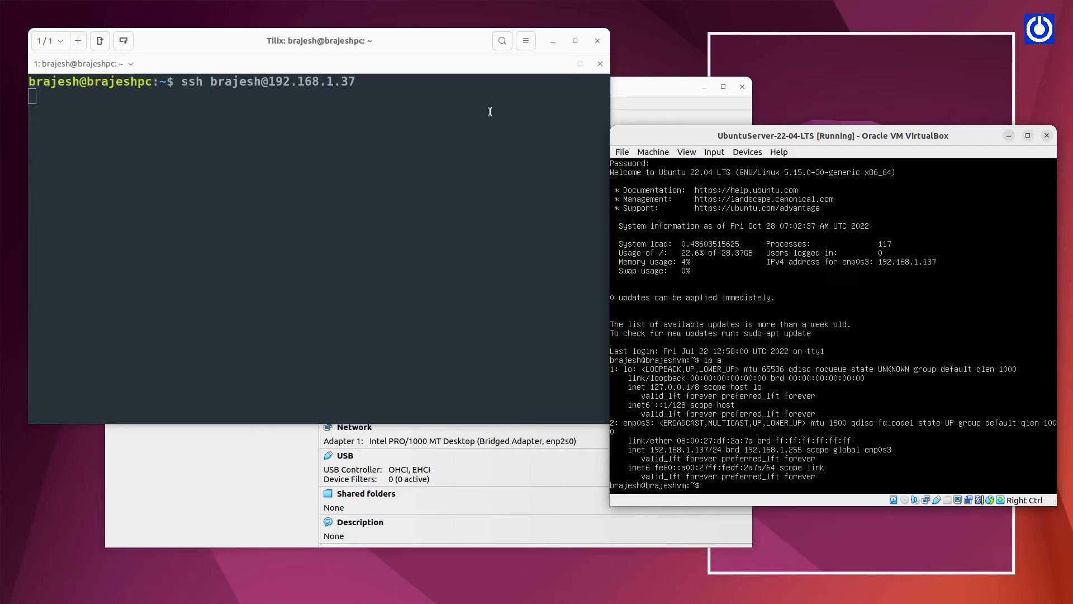
click(434, 88)
key(Return)
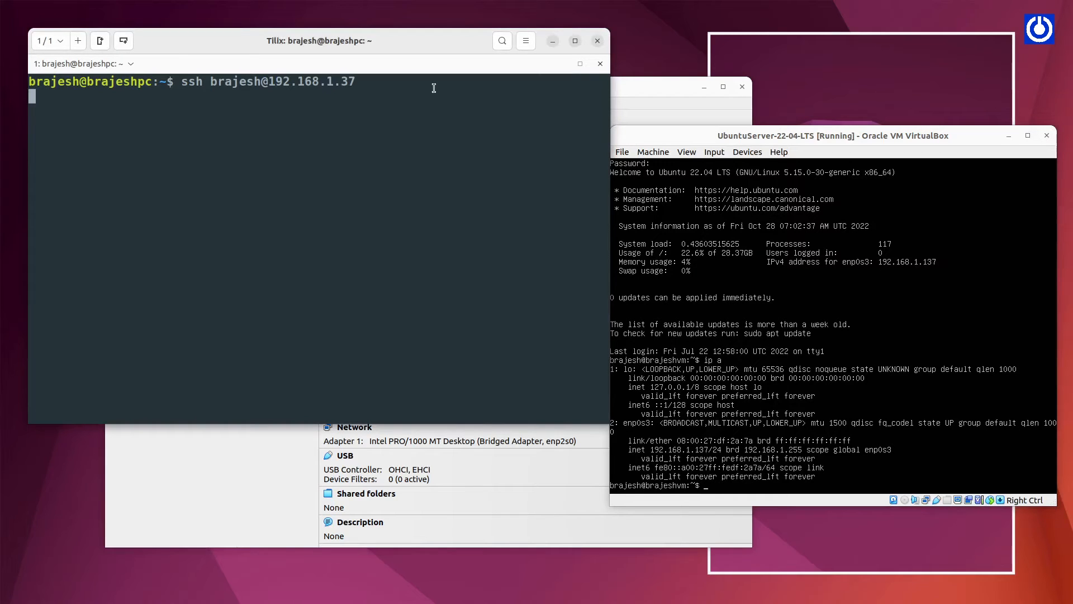
key(ctrl+c)
key(Up)
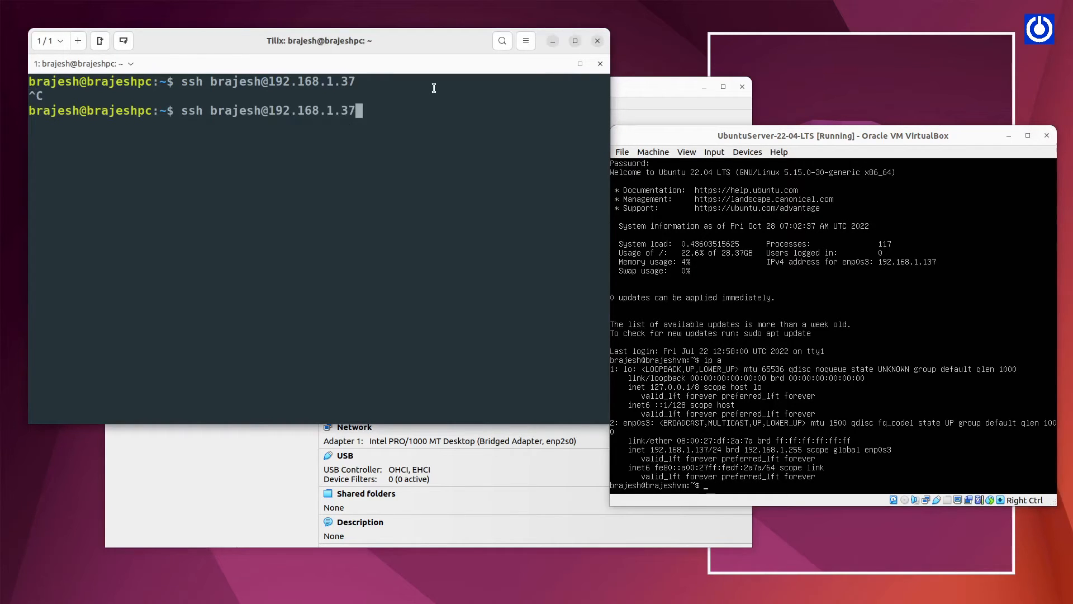
key(Left)
key(Left)
text(1)
key(Return)
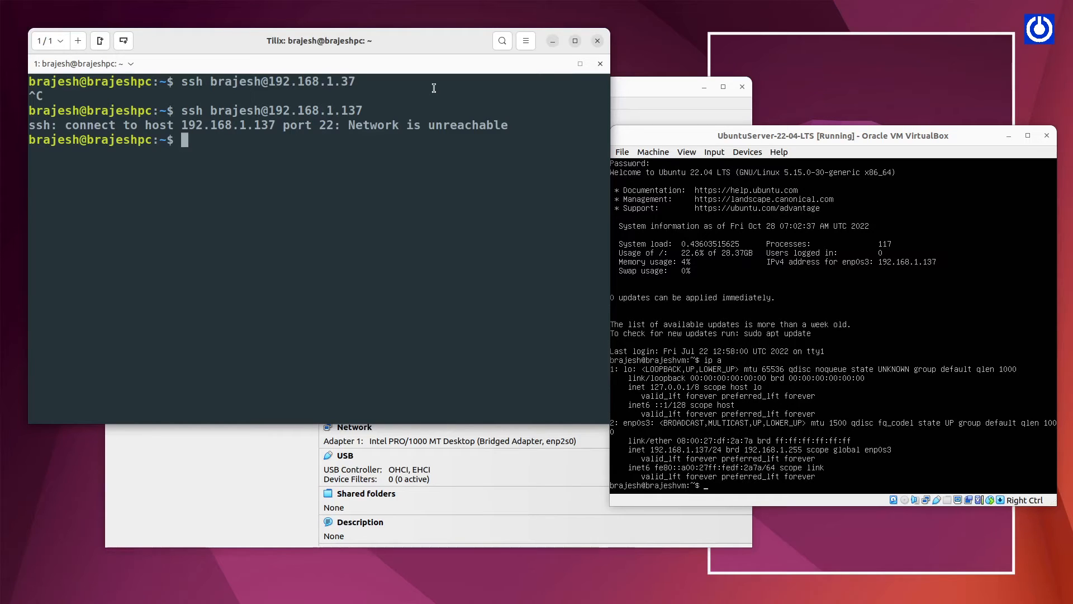
drag(826, 138, 817, 121)
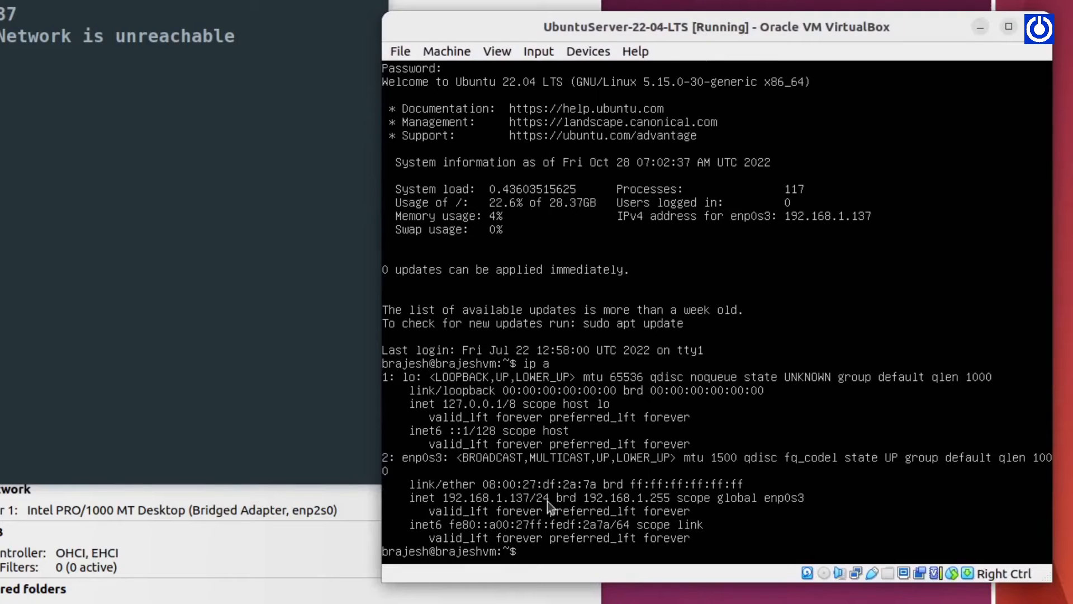
text(su)
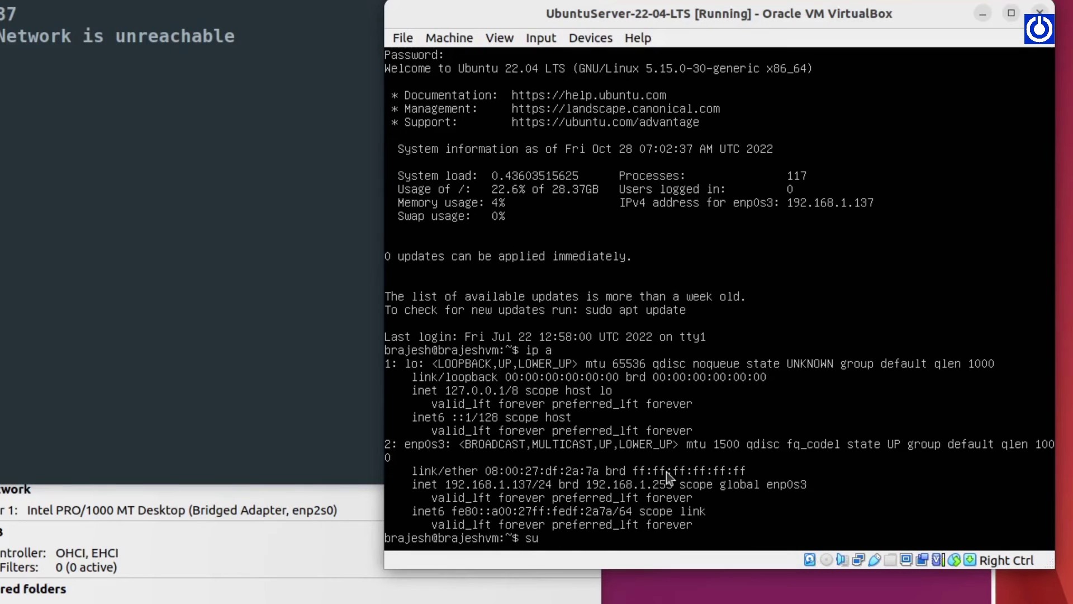
Change into /etc/netplan and list its files.
key(BackSpace)
key(BackSpace)
text(cd /)
text(et)
text(c/)
key(Return)
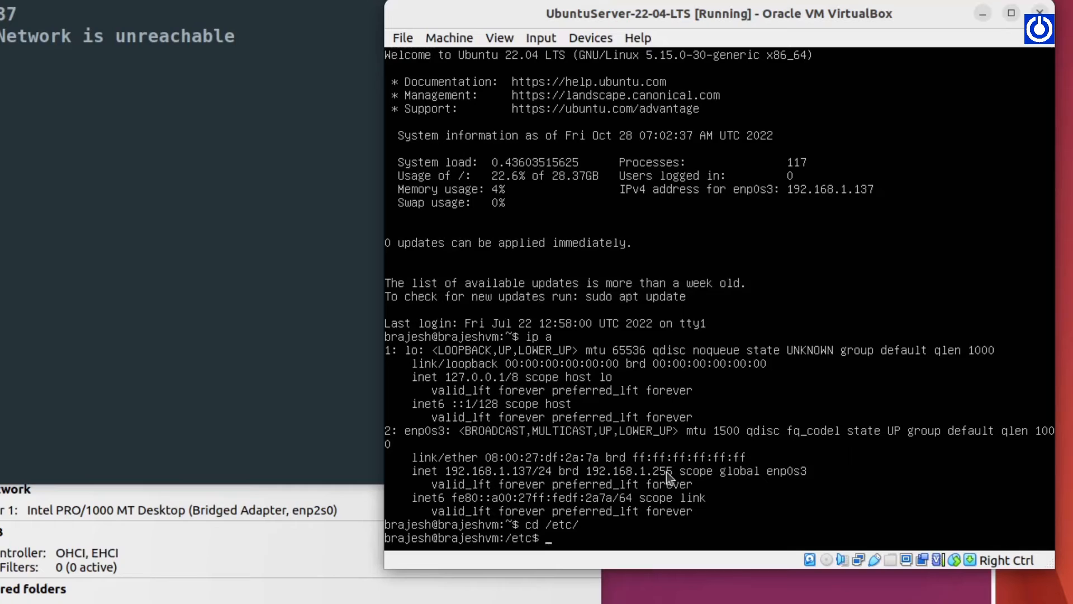
text(cd netplan)
key(Return)
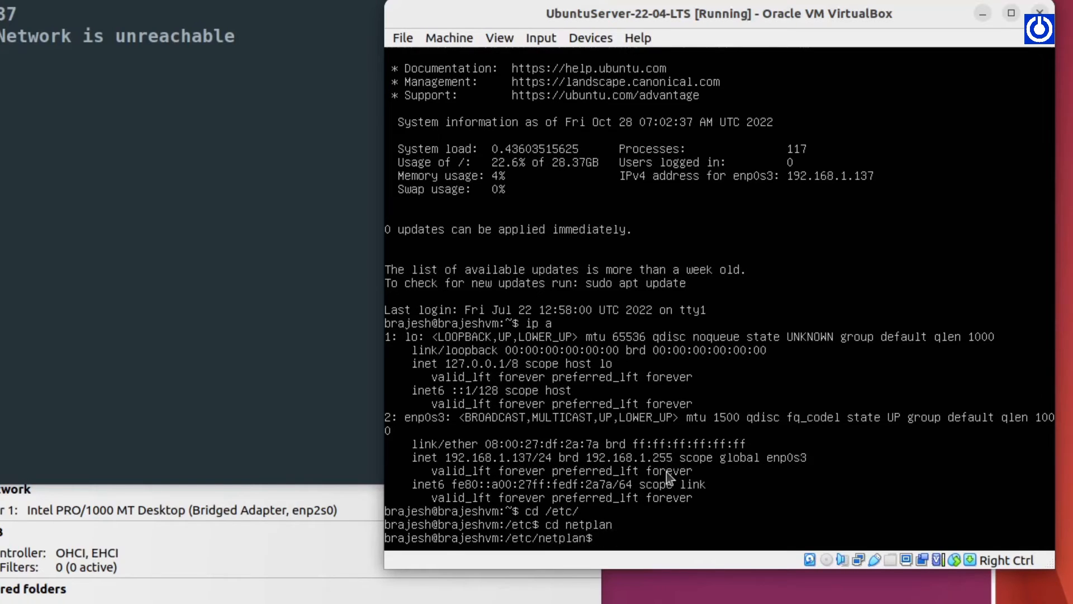
text(ls)
key(Return)
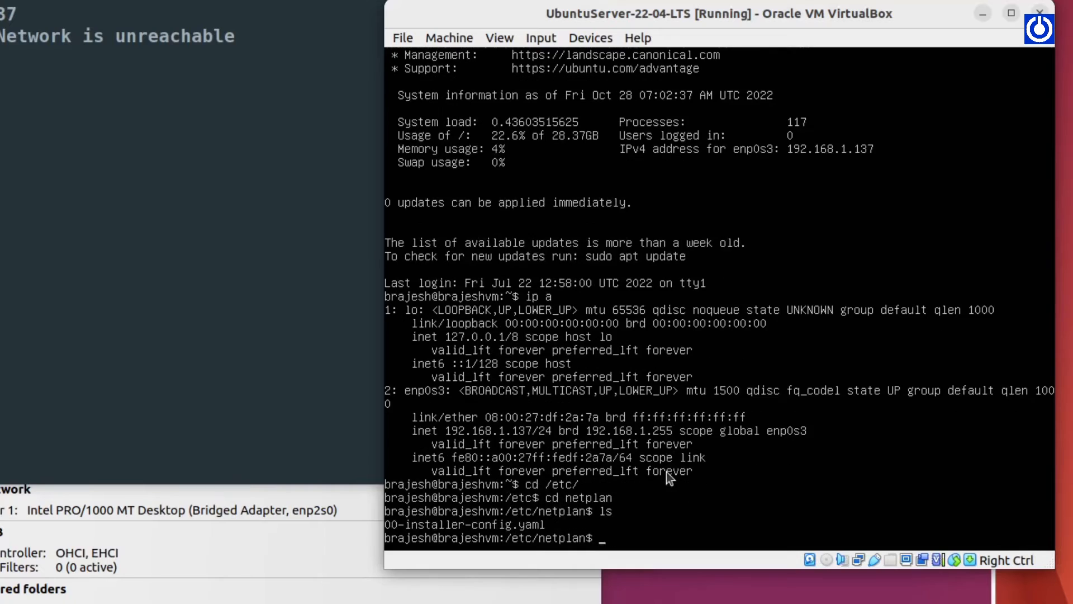
text(sudo )
text(nano )
text(00-)
Open 00-installer-config.yaml in nano with sudo, entering the password.
key(Tab)
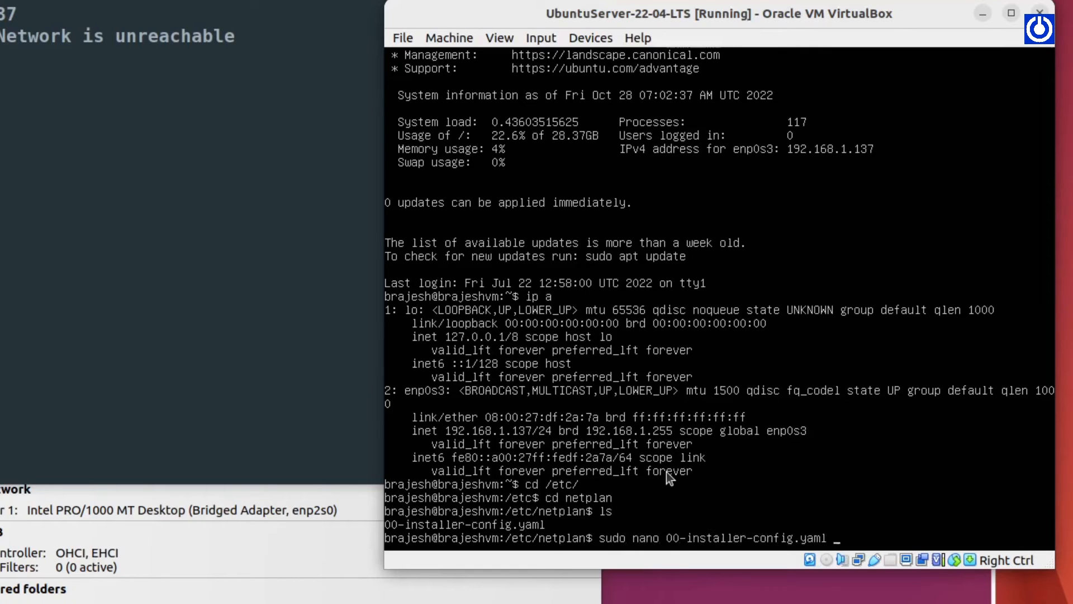
key(Return)
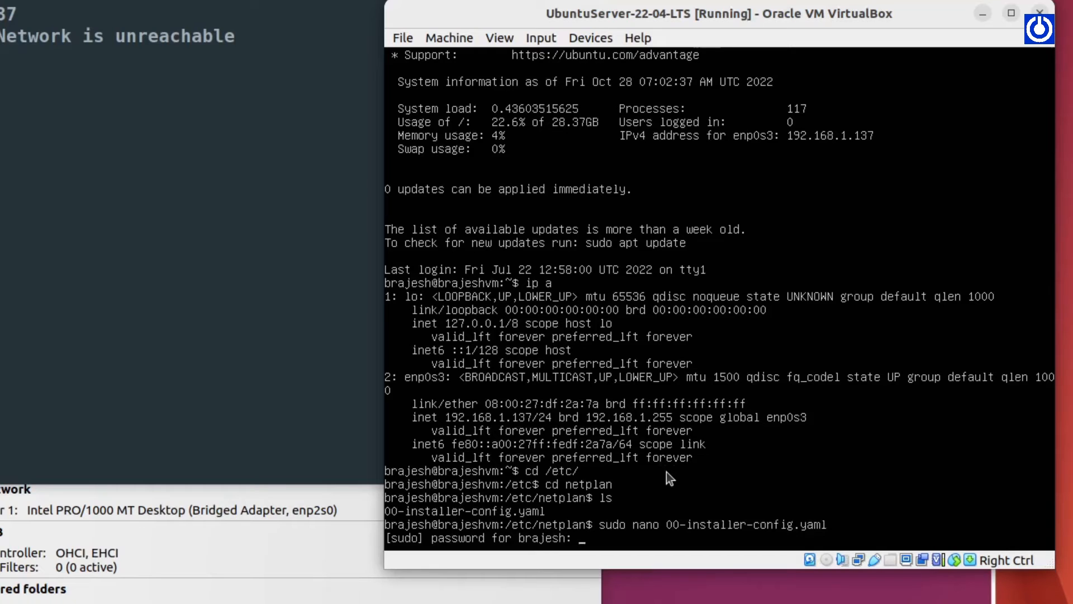
text(password)
key(Return)
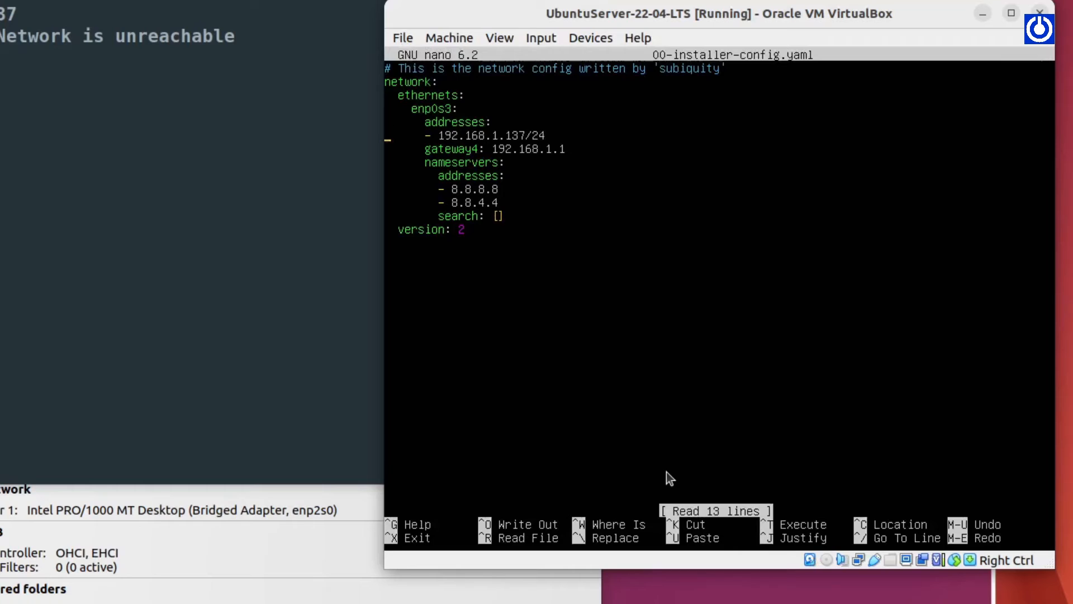
Change the address to 192.168.3.137/24 and gateway4 to 192.168.3.1 and save the file.
key(ctrl+Right)
key(ctrl+Right)
key(ctrl+Right)
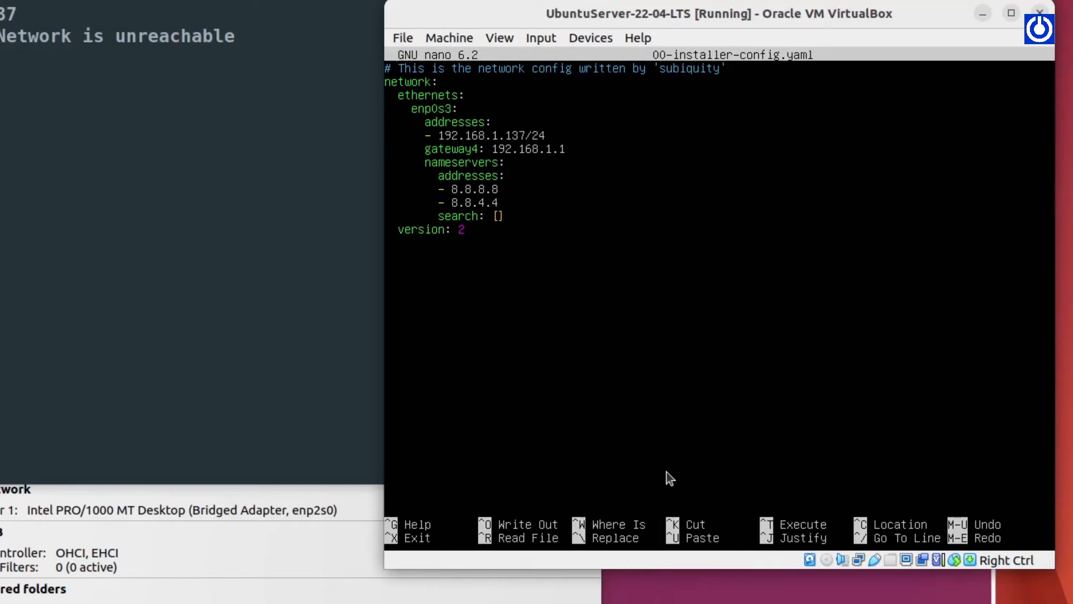
key(Delete)
text(3)
key(Down)
text(3)
key(ctrl+x)
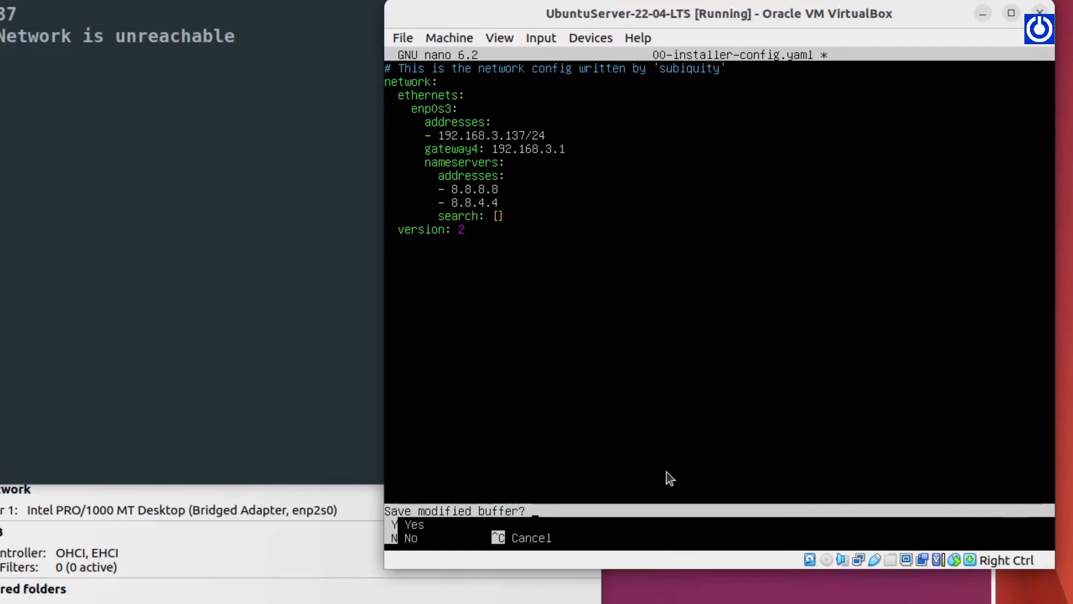
key(y)
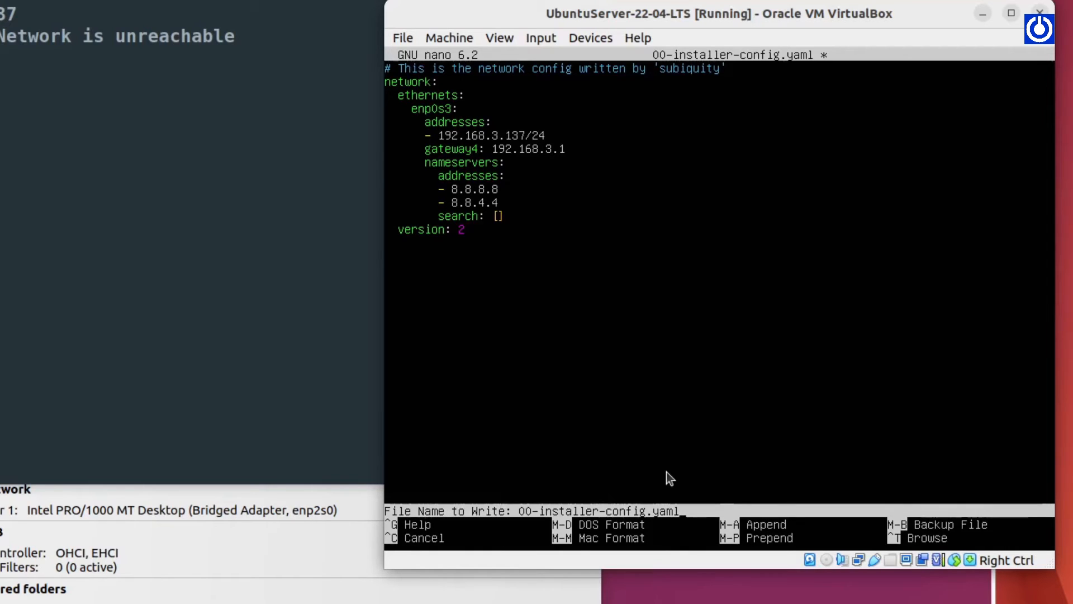
key(Return)
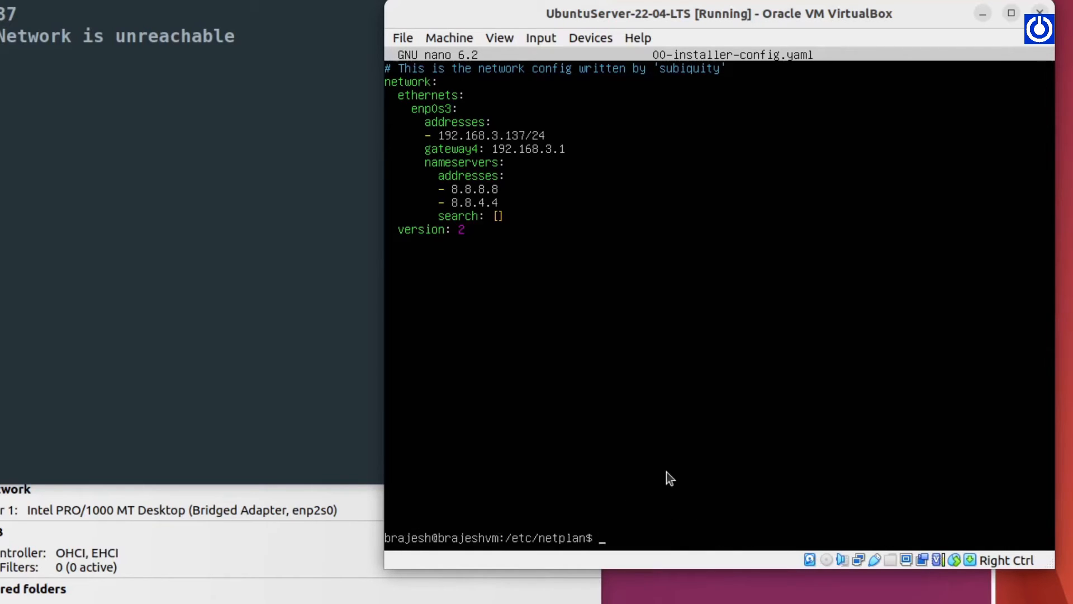
text(sudo netplan a)
text(pply)
Run sudo netplan apply twice to activate the new network configuration.
key(Return)
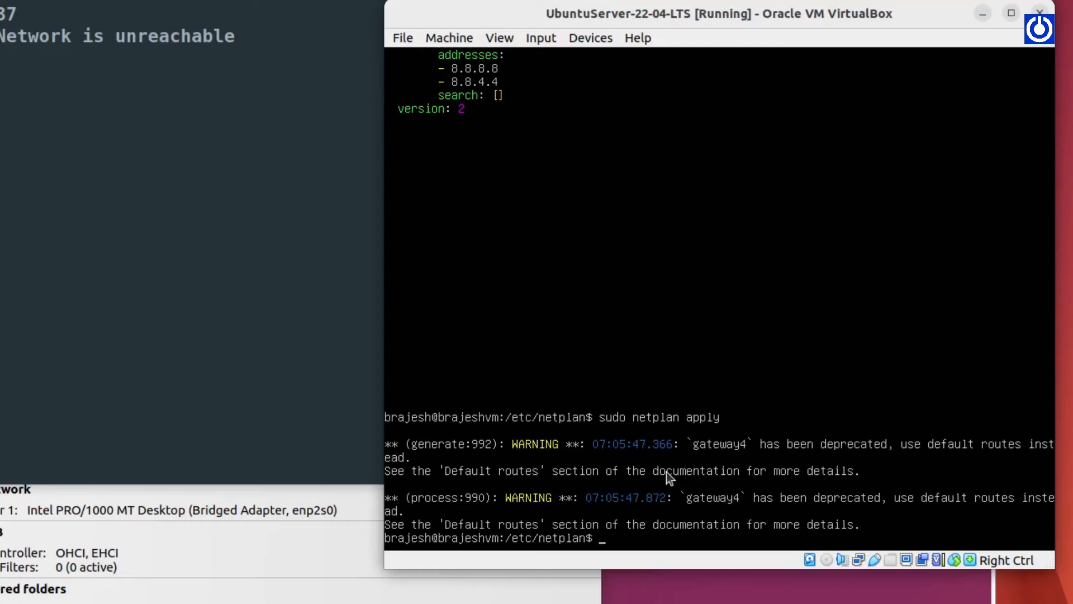
key(Up)
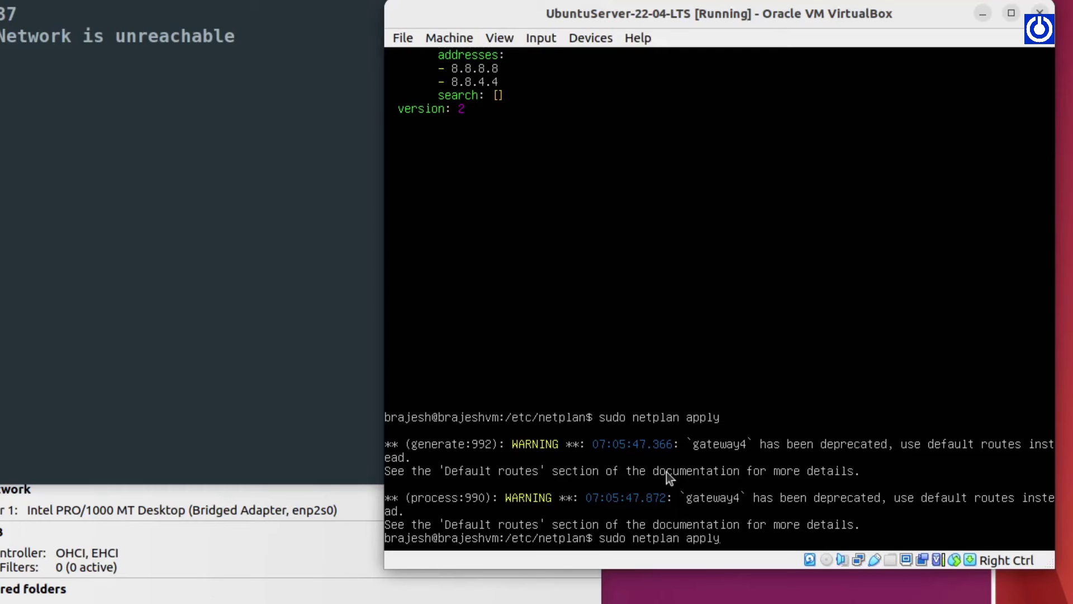
key(Return)
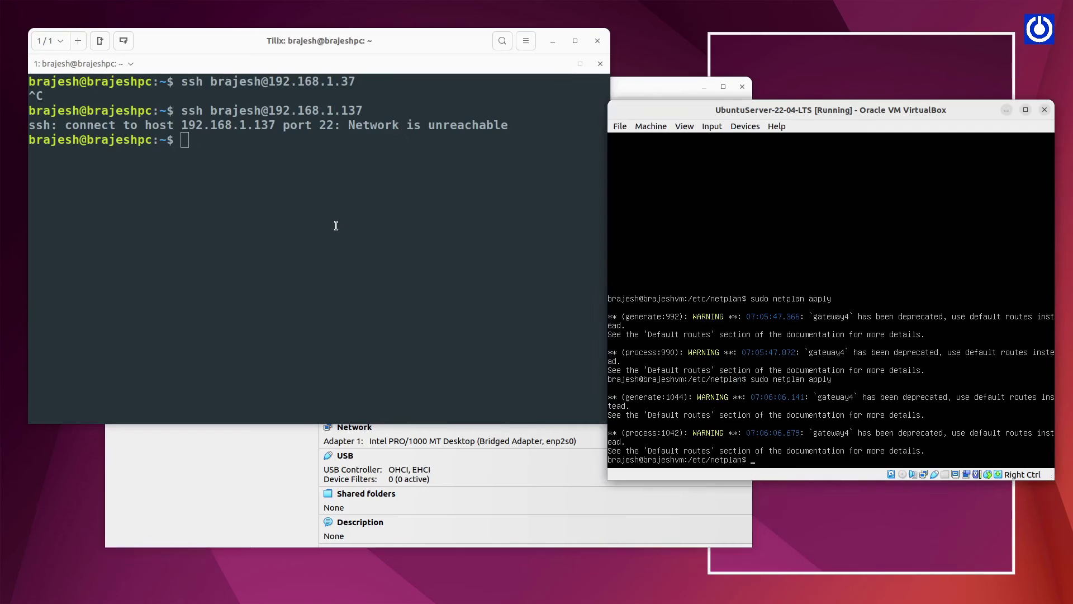
SSH from the host into the server at 192.168.3.137 and log in with the password.
click(370, 263)
key(Up)
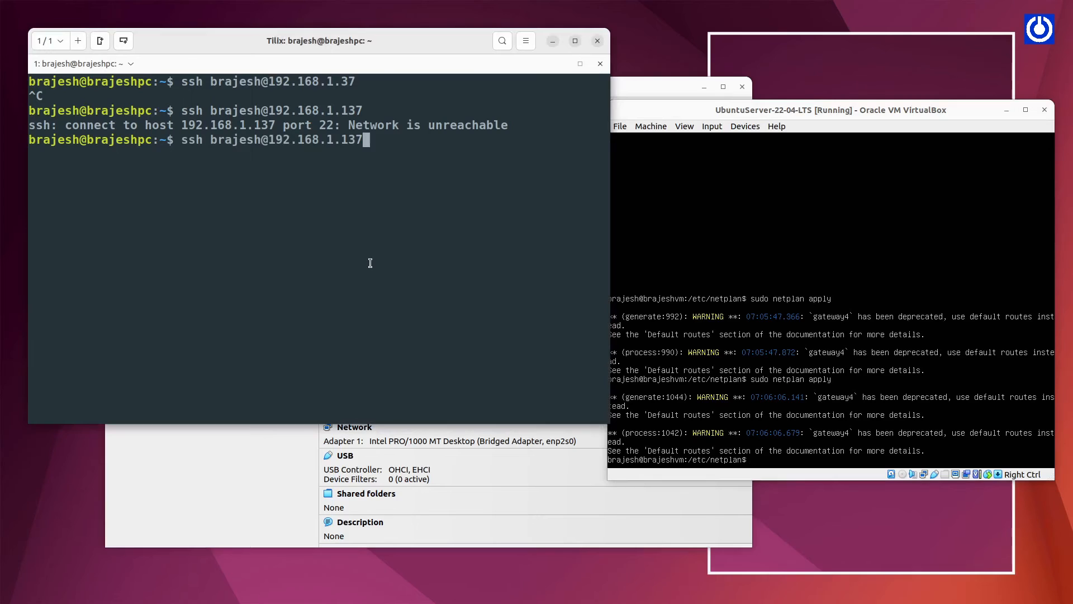
key(Left)
key(Left)
key(Left)
key(Left)
key(Left)
key(Delete)
text(3)
key(Return)
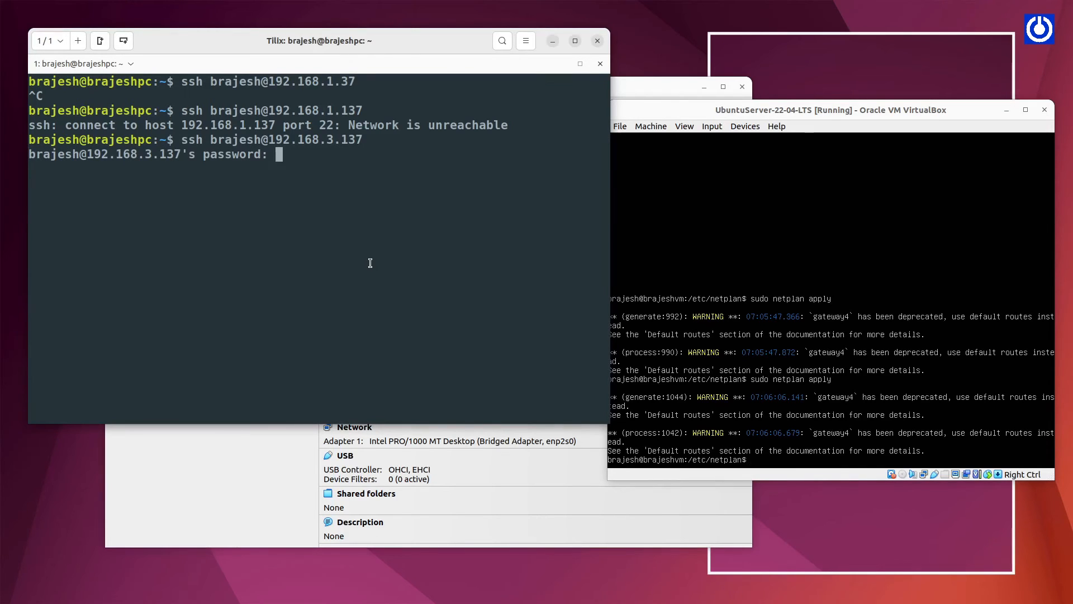
key(Return)
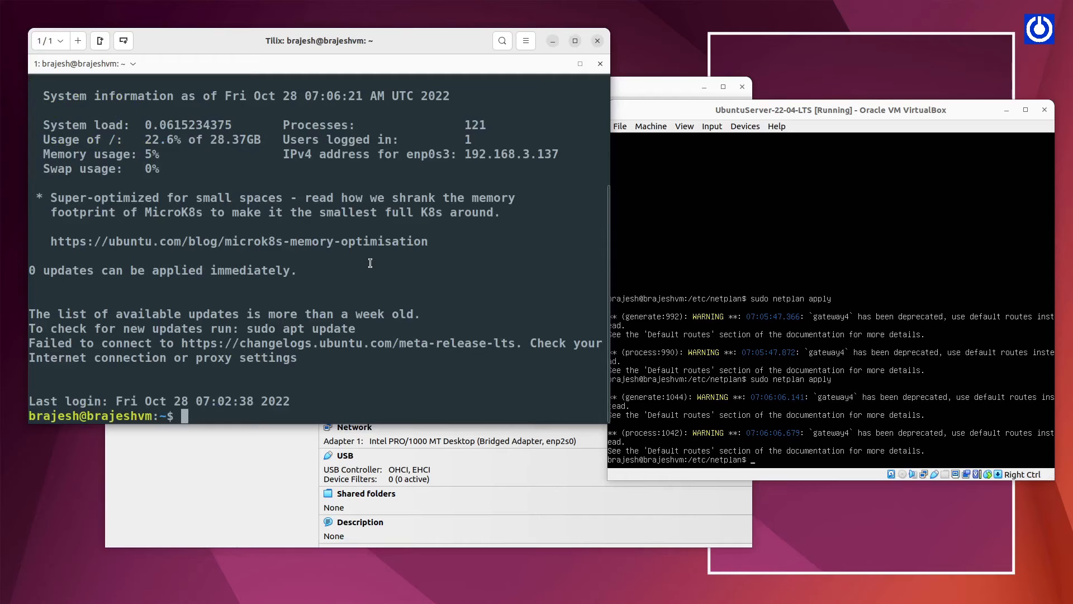
click(1006, 110)
Bring the Tilix terminal full screen with larger text and a cleared screen.
drag(702, 104, 922, 168)
click(377, 92)
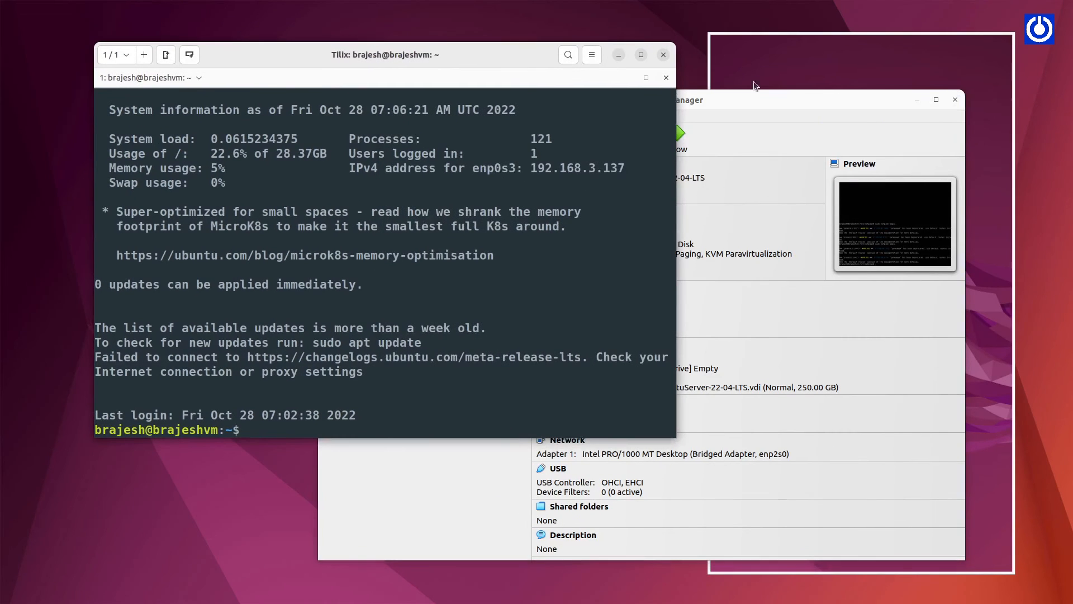
double_click(378, 93)
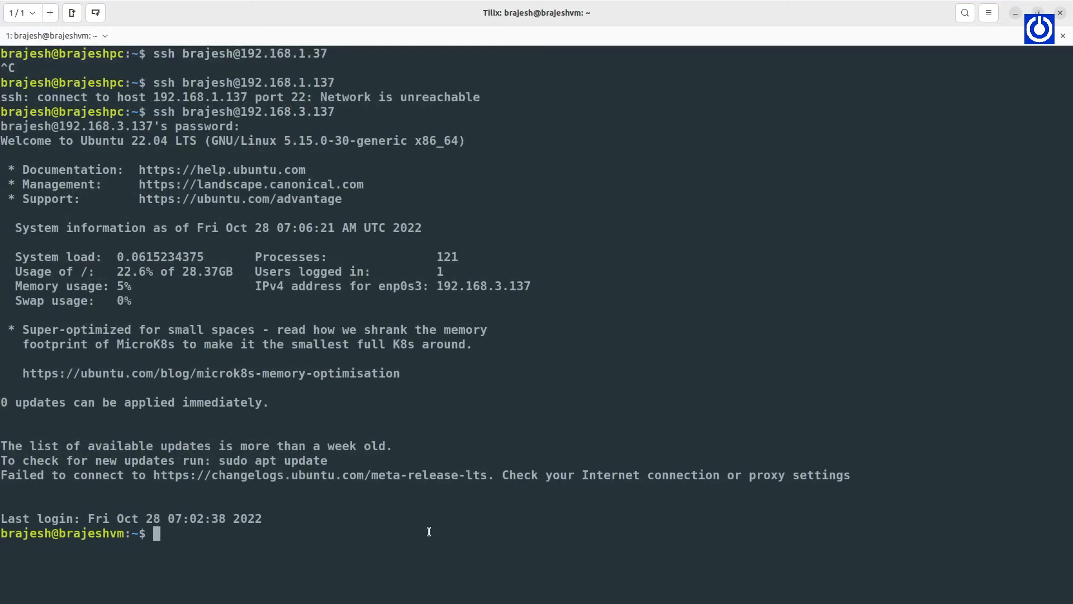
key(ctrl+plus)
text(clear)
key(Return)
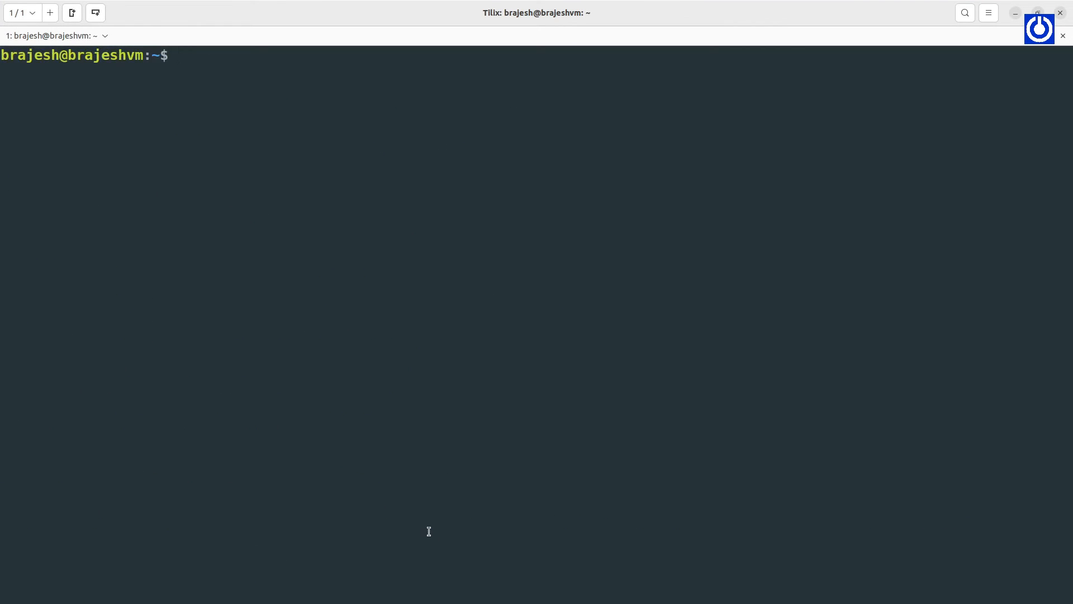
key(ctrl+plus)
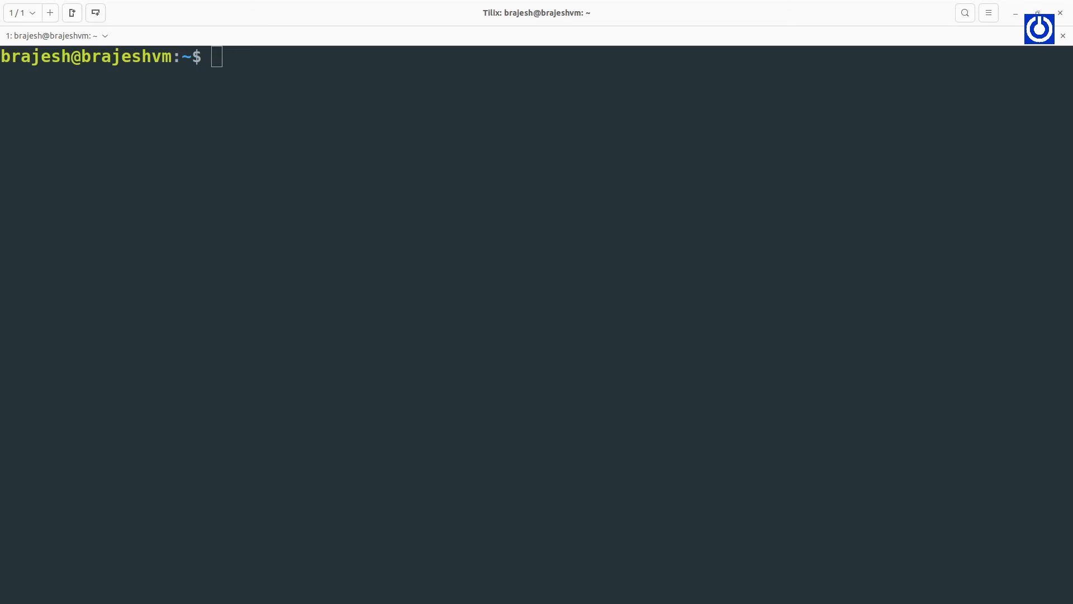
click(316, 238)
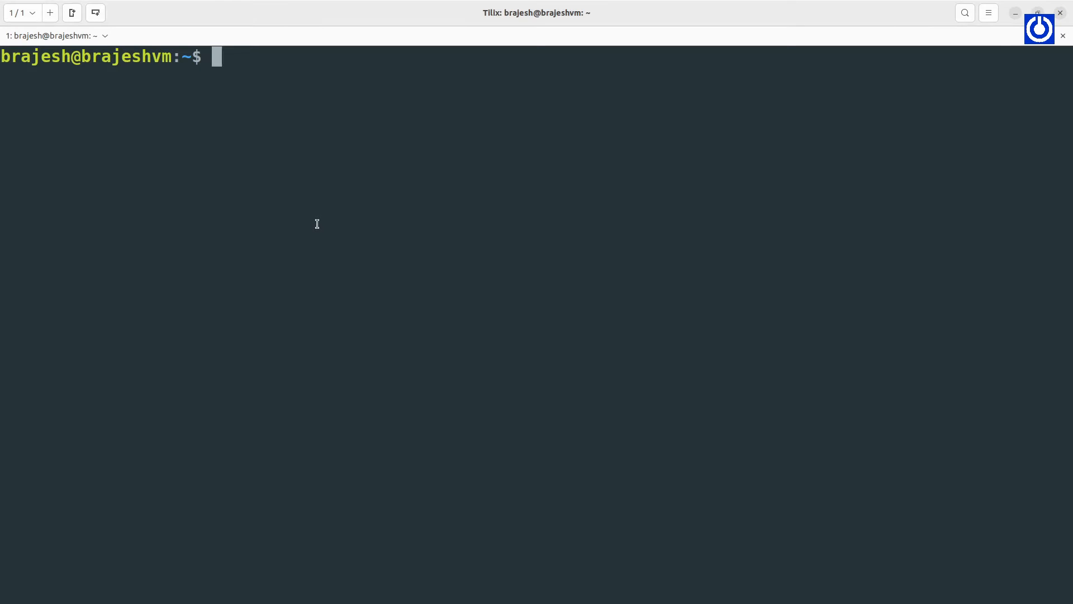
text(s)
text(udo p)
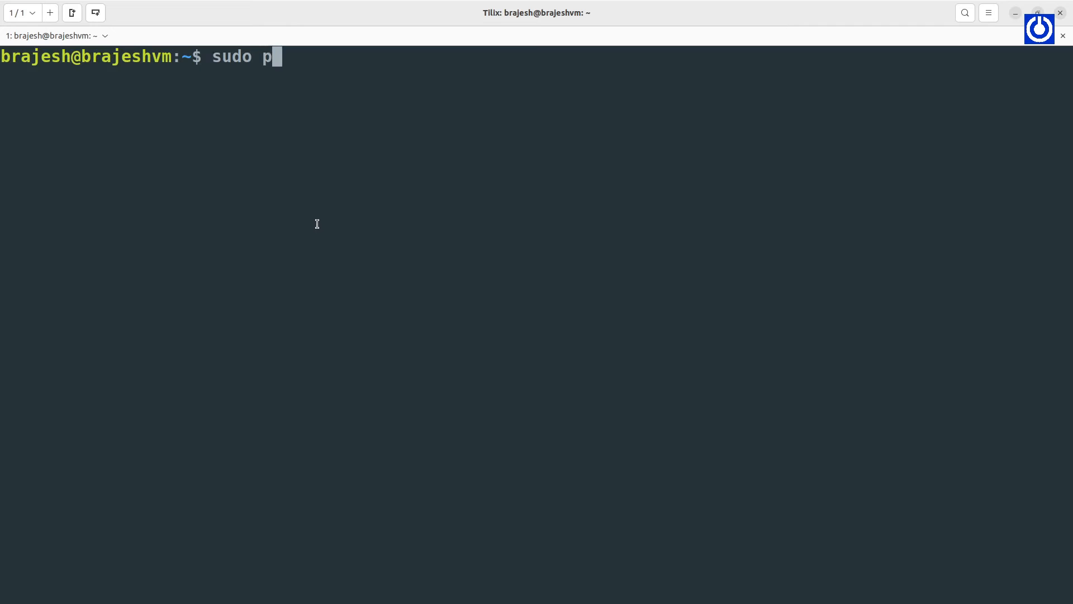
text(vs)
Run sudo pvs and df -h, pointing out the root filesystem is still 29G.
key(Return)
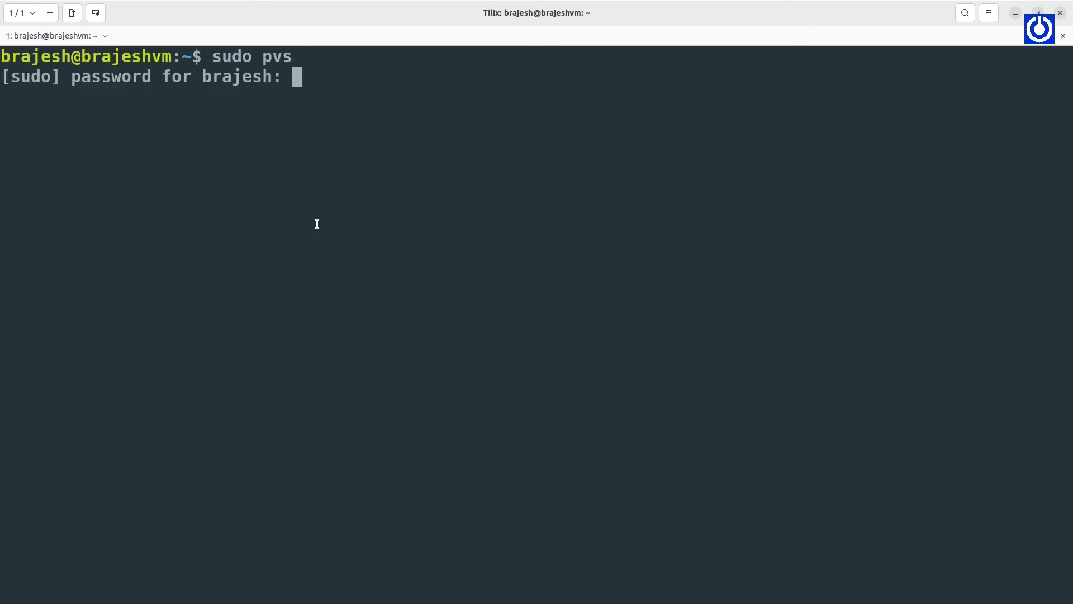
key(Return)
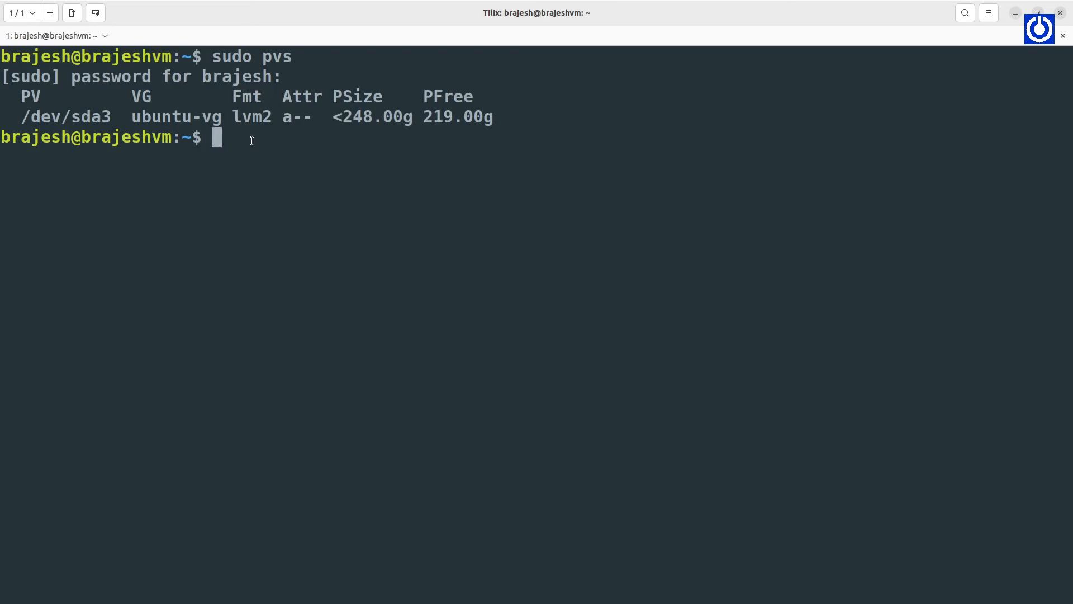
text(df )
text(-h)
key(Return)
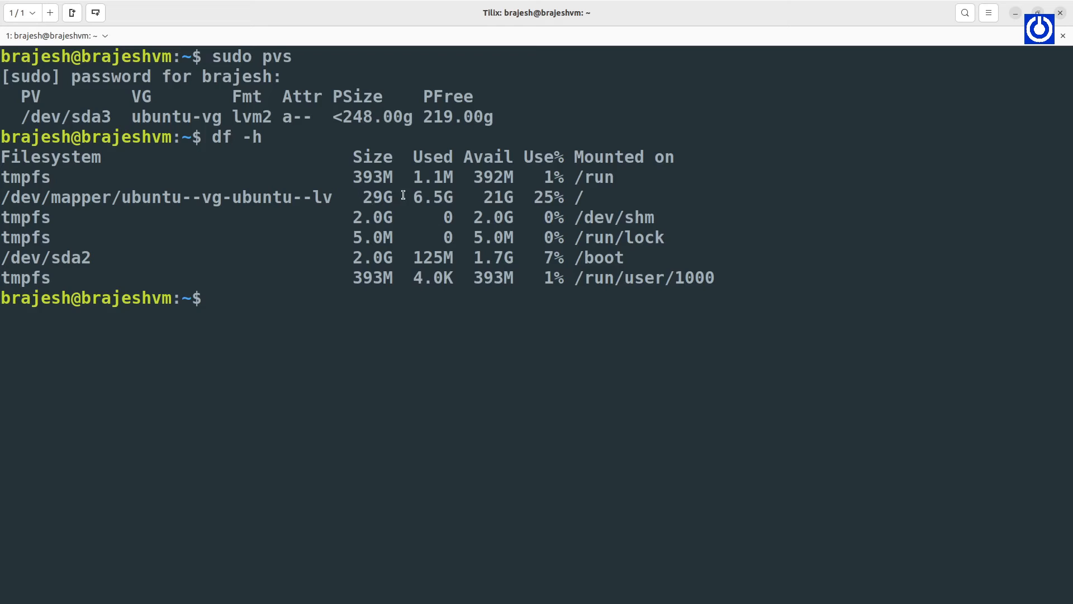
drag(356, 196, 584, 197)
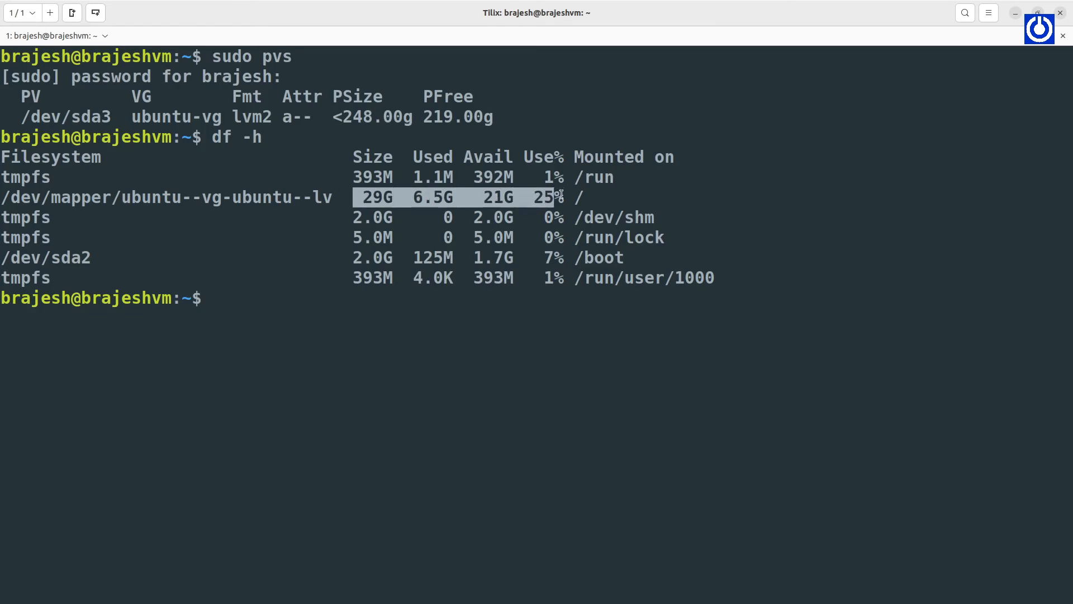
click(501, 266)
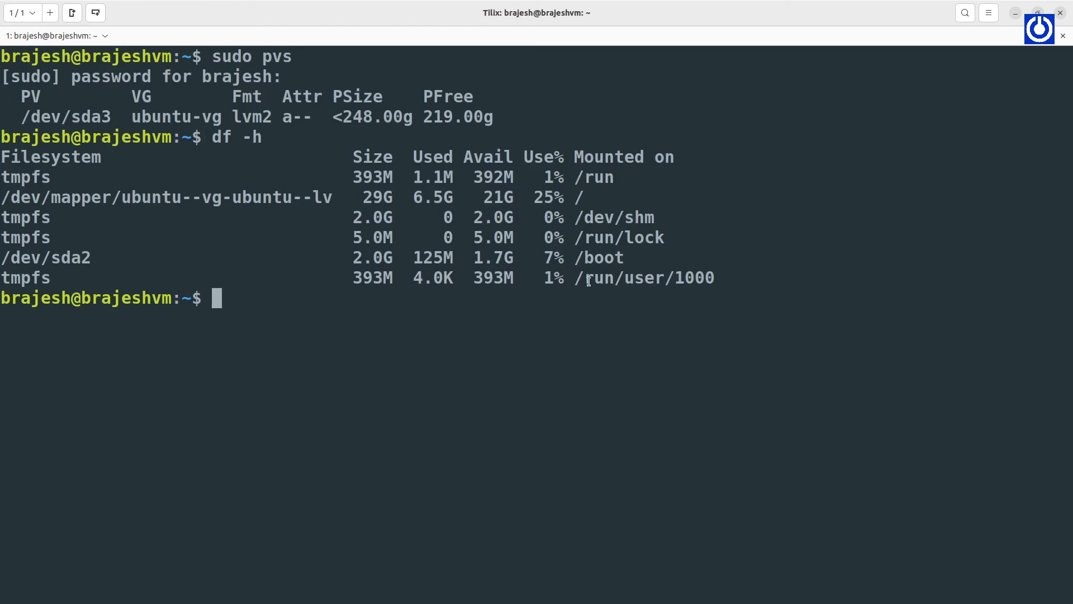
text(sudo pvs)
List the physical volumes, then run sudo pvresize /dev/sda3.
key(Return)
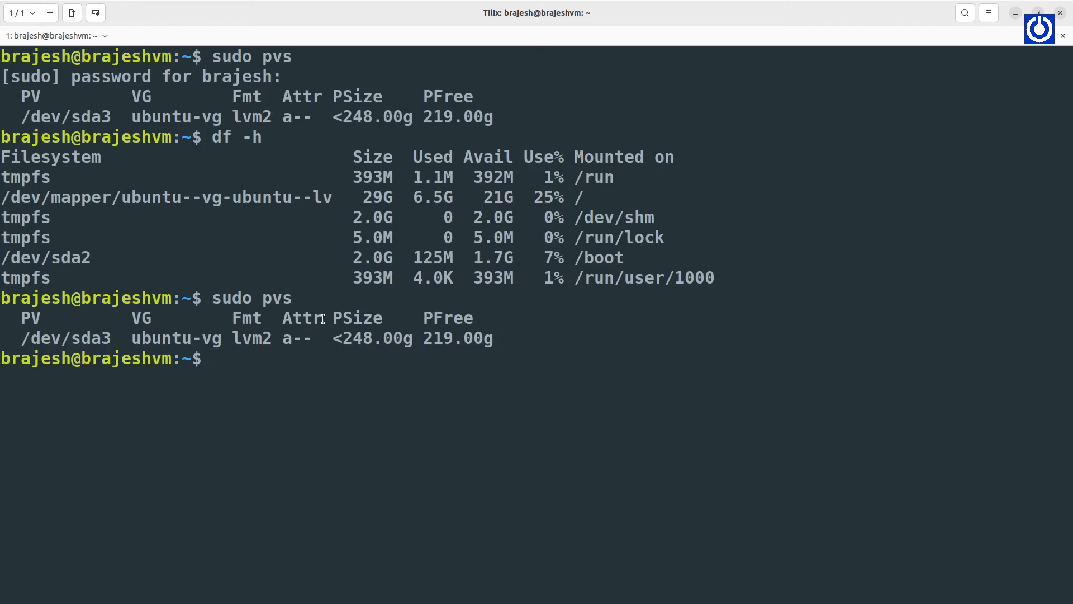
text(s)
text(udo pvresi)
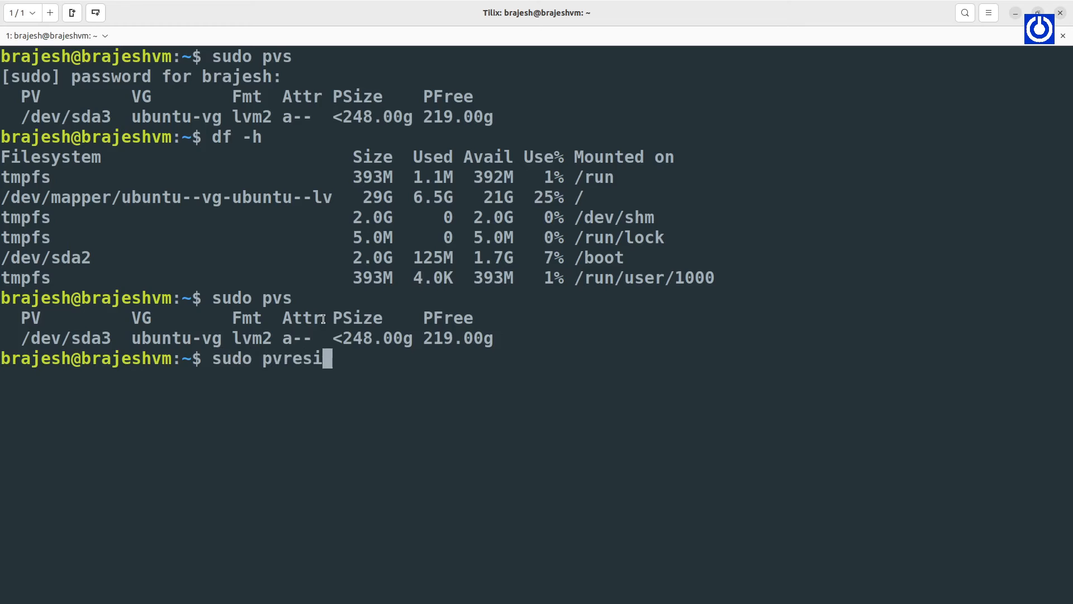
text(ze /)
text(dev/sda)
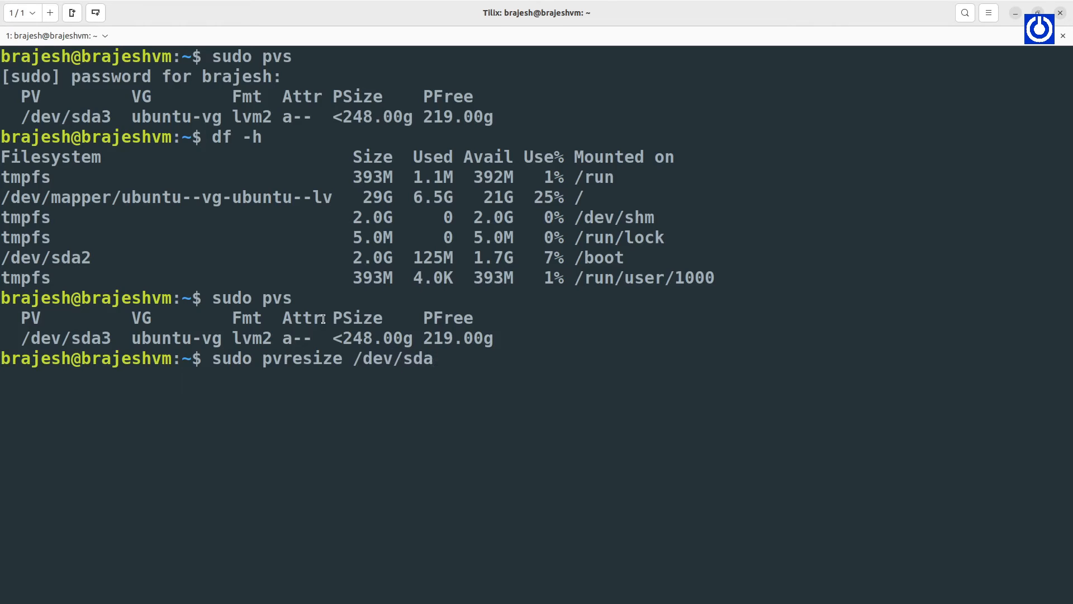
text(3)
key(Return)
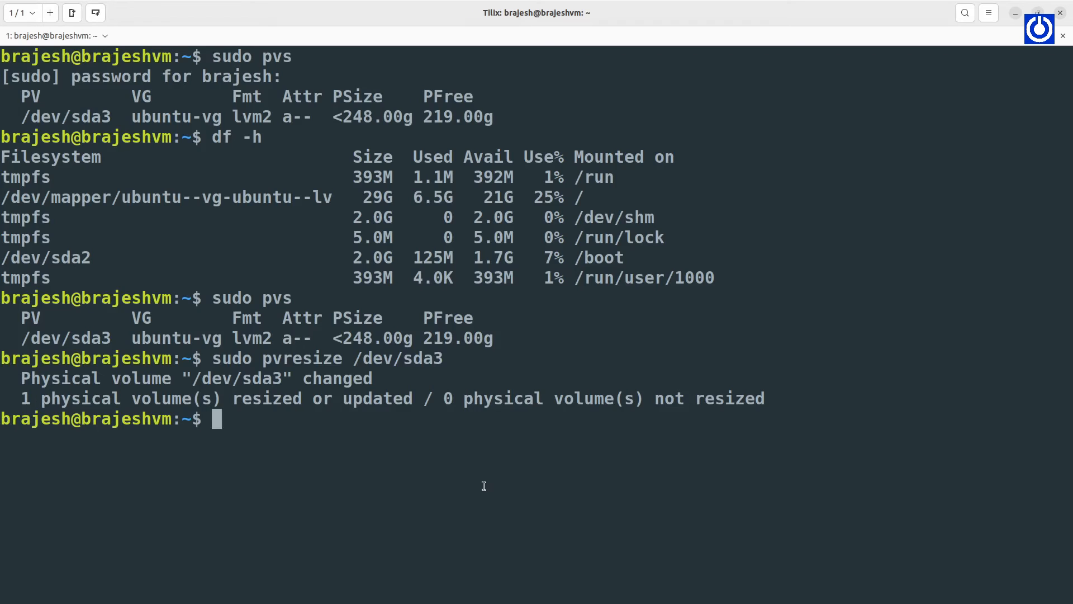
text(clear)
Show sudo lvdisplay and point out the LV Size of under 29 GiB.
key(Return)
text(s)
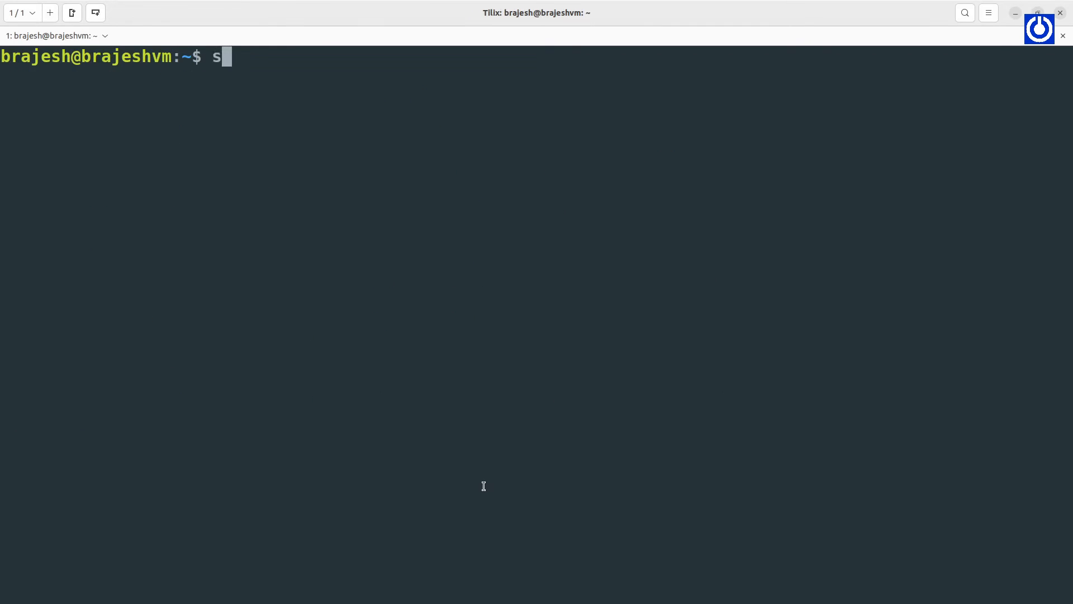
text(udo l)
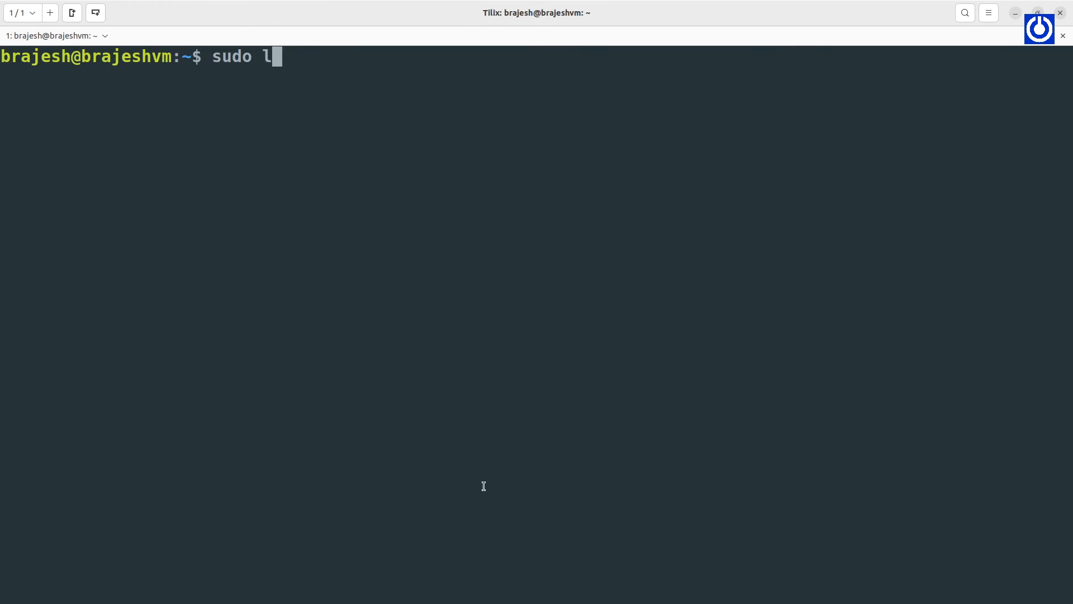
text(vdisplay)
key(Return)
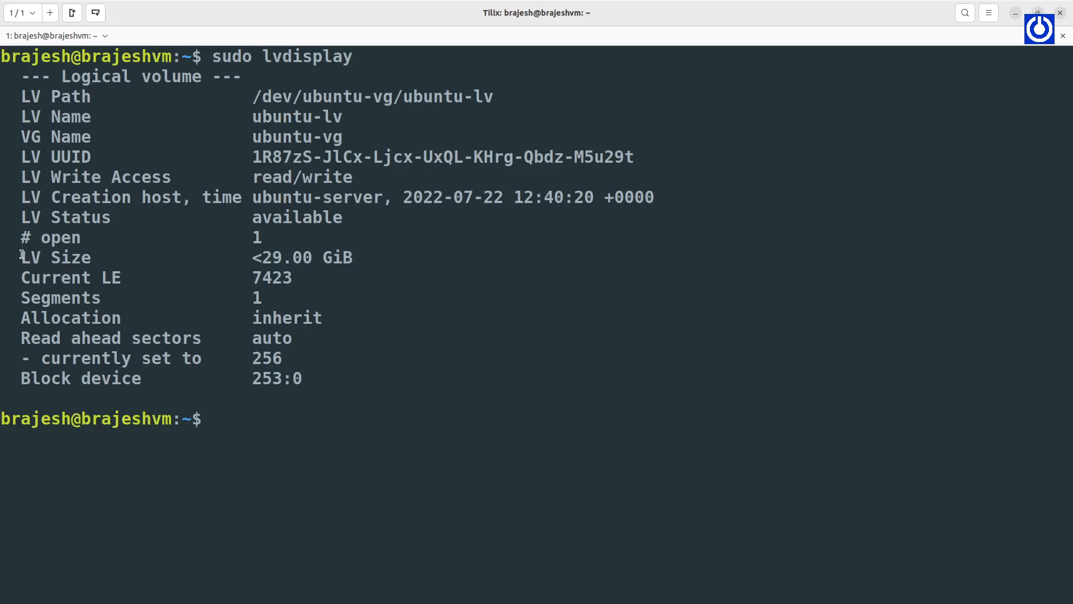
drag(21, 257, 347, 258)
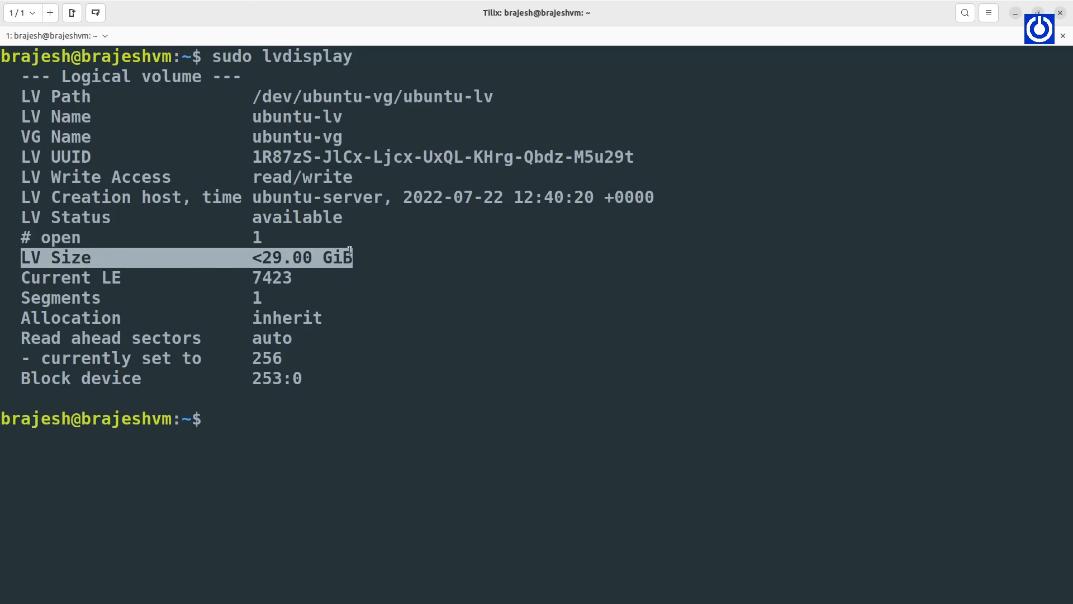
click(344, 379)
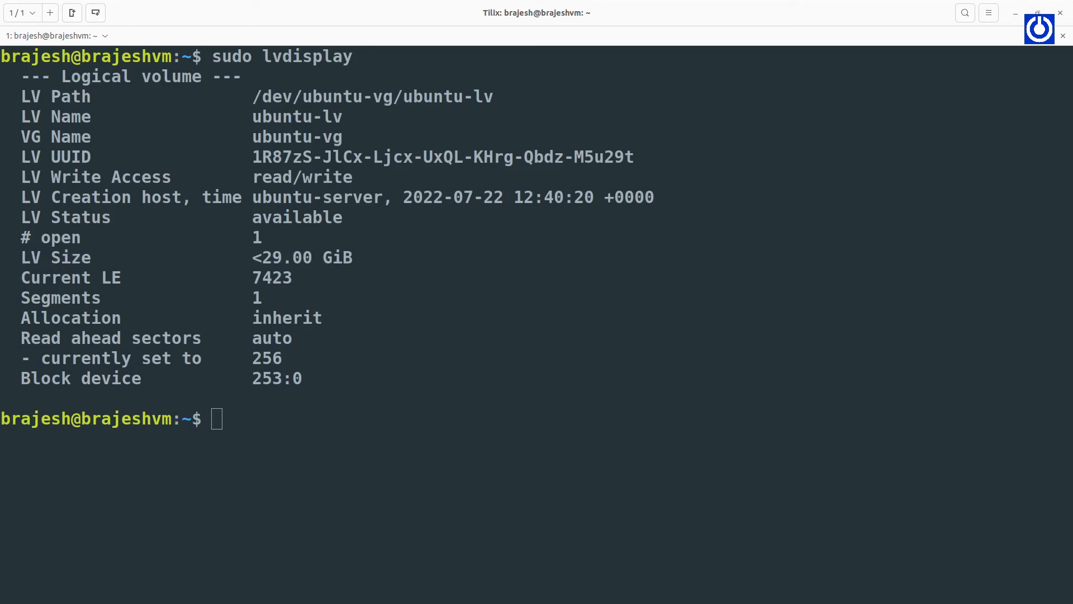
Run sudo lvextend -l+100%FREE /dev/ubuntu-vg/ubuntu-lv using the copied LV Path.
click(251, 424)
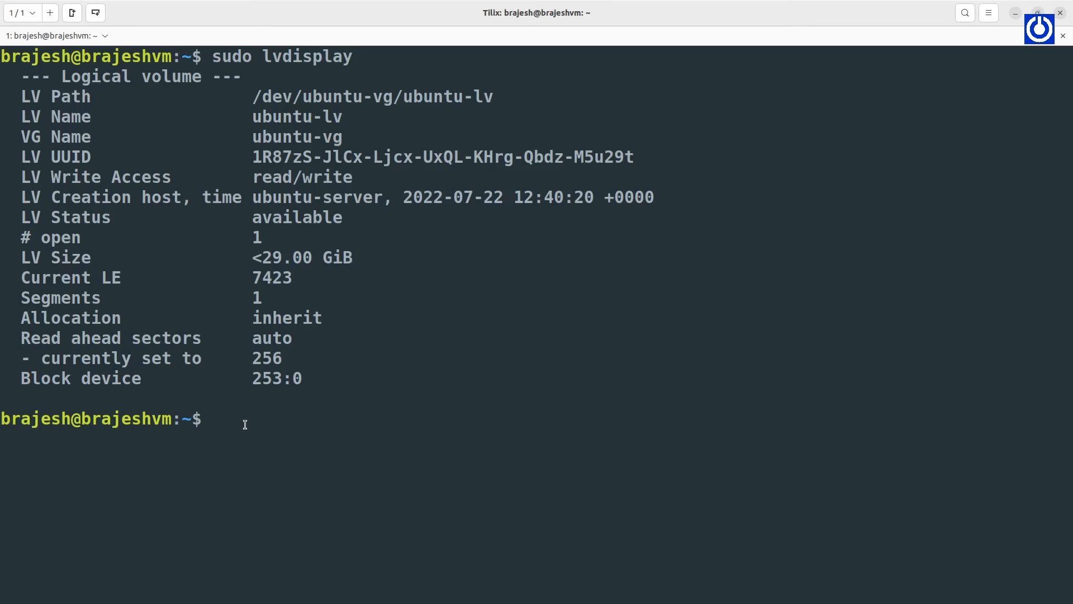
text(sudo )
text(lv)
text(exten)
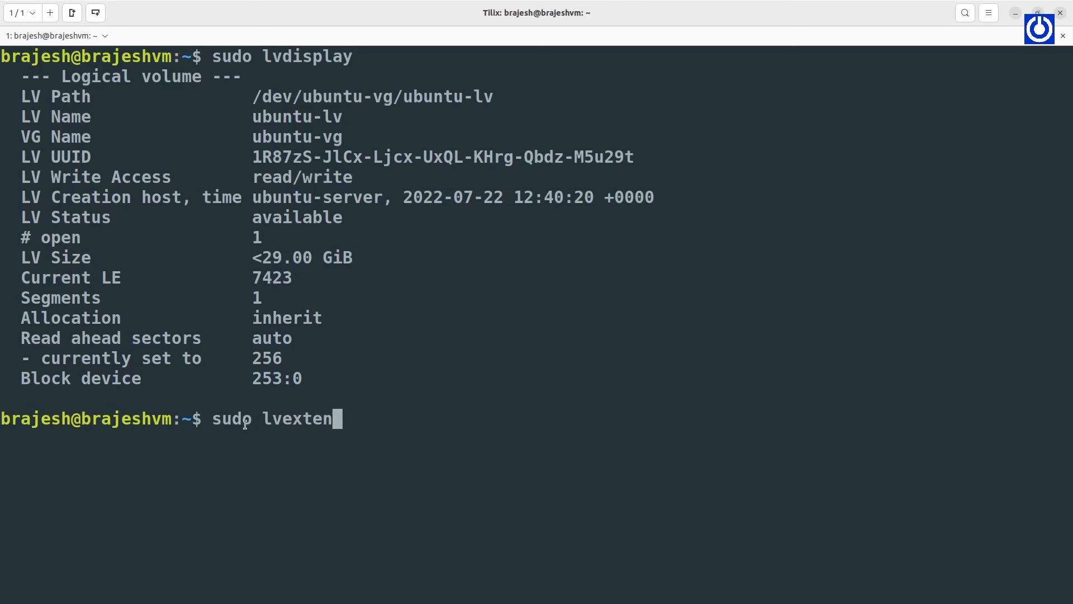
text(d -l+100%FREE)
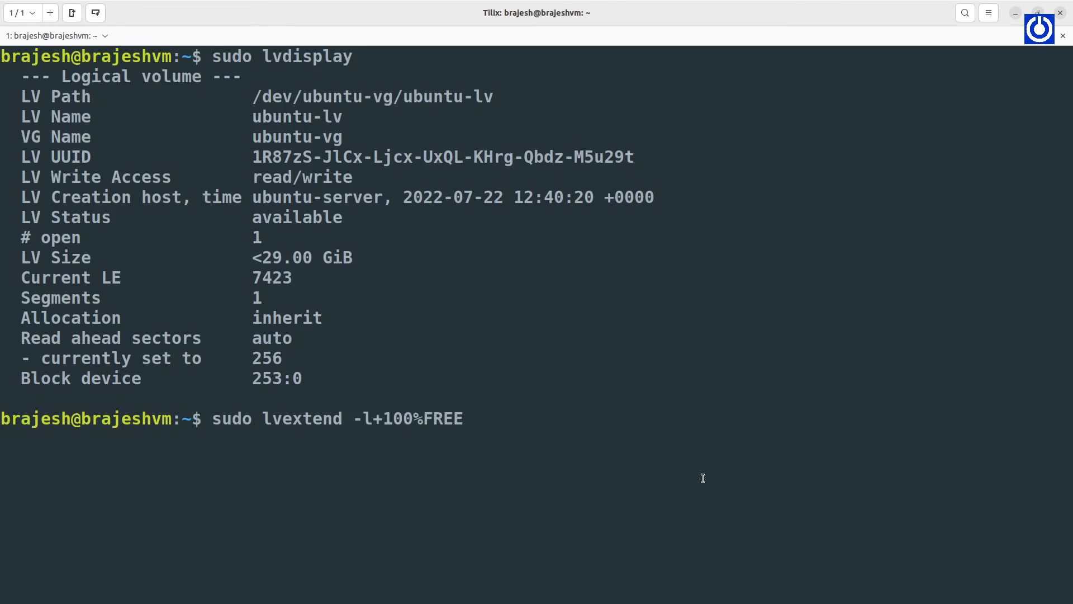
key(BackSpace)
drag(501, 97, 254, 96)
right_click(254, 96)
click(268, 113)
click(493, 429)
right_click(470, 429)
click(471, 490)
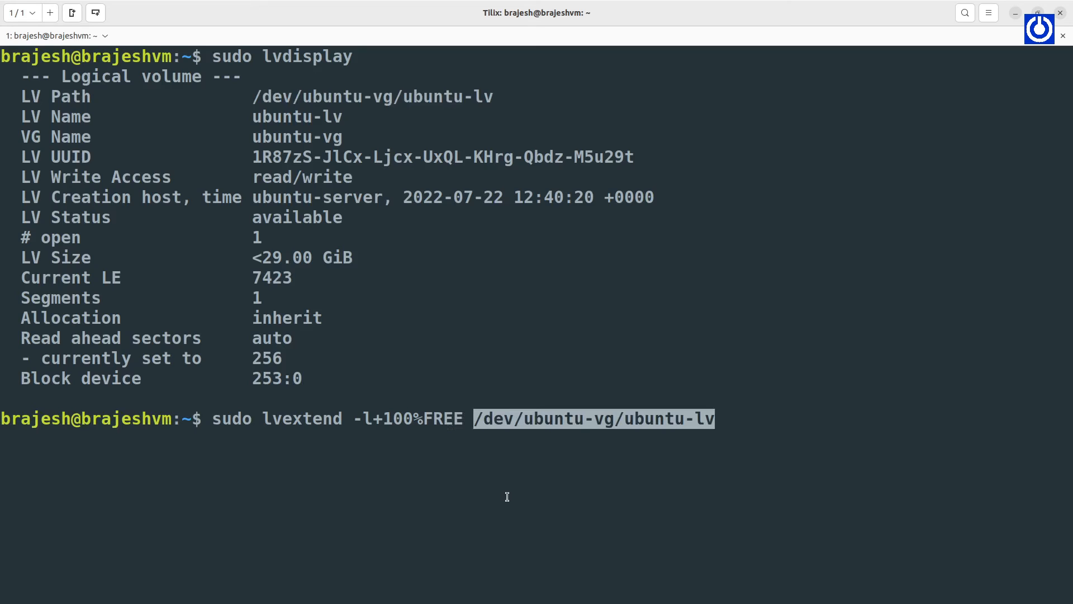
click(721, 418)
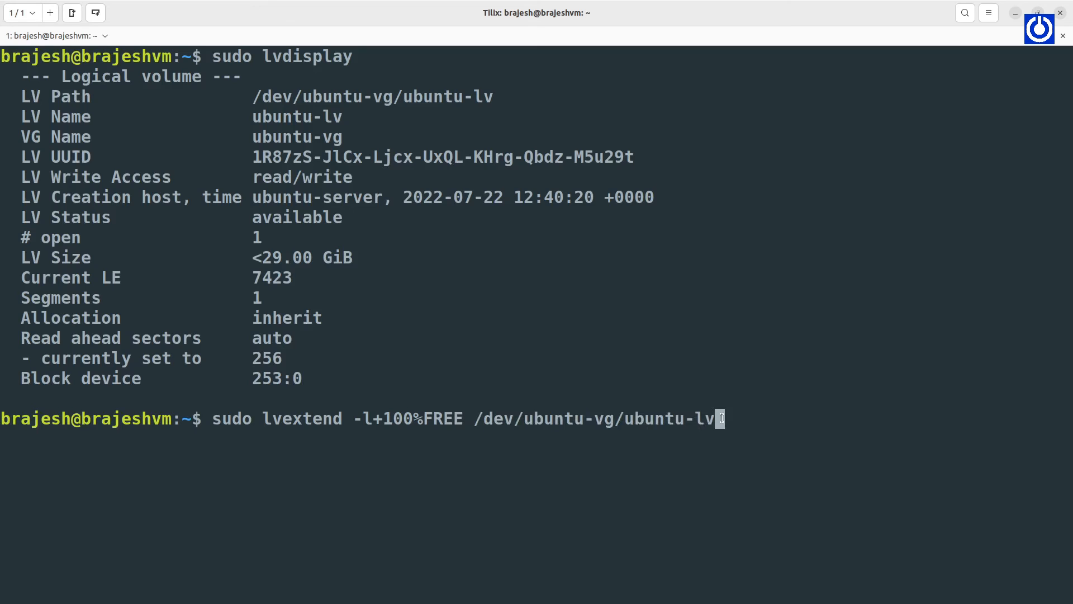
key(Return)
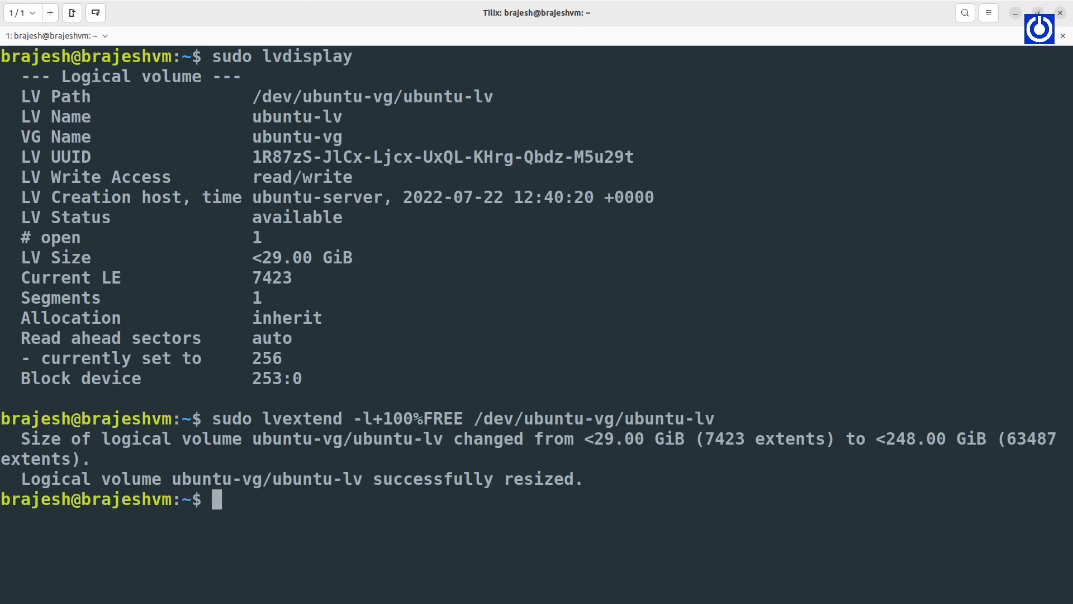
text(sudo )
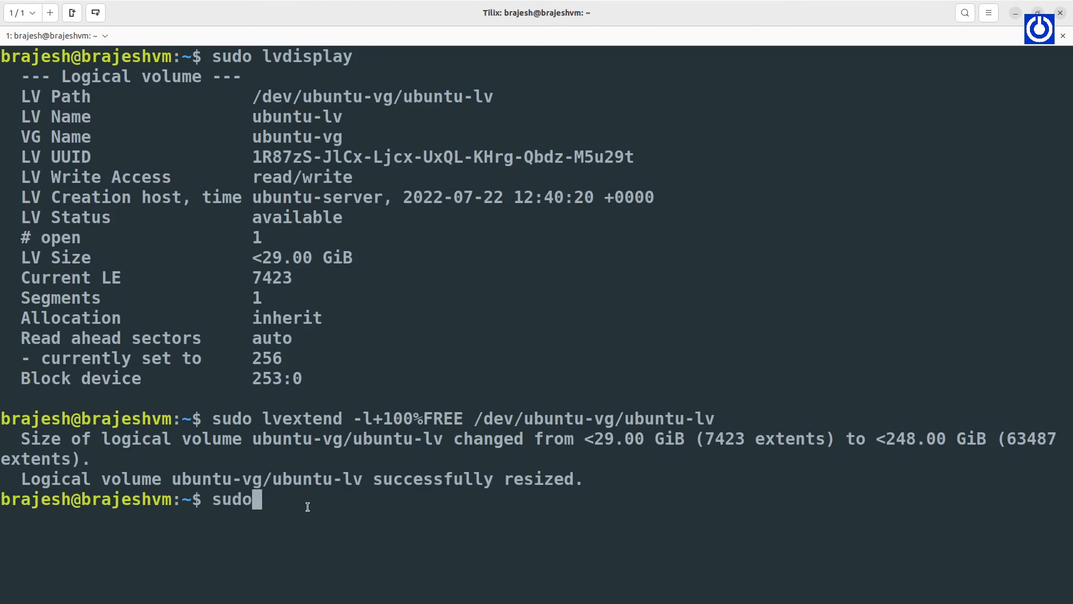
text(resize)
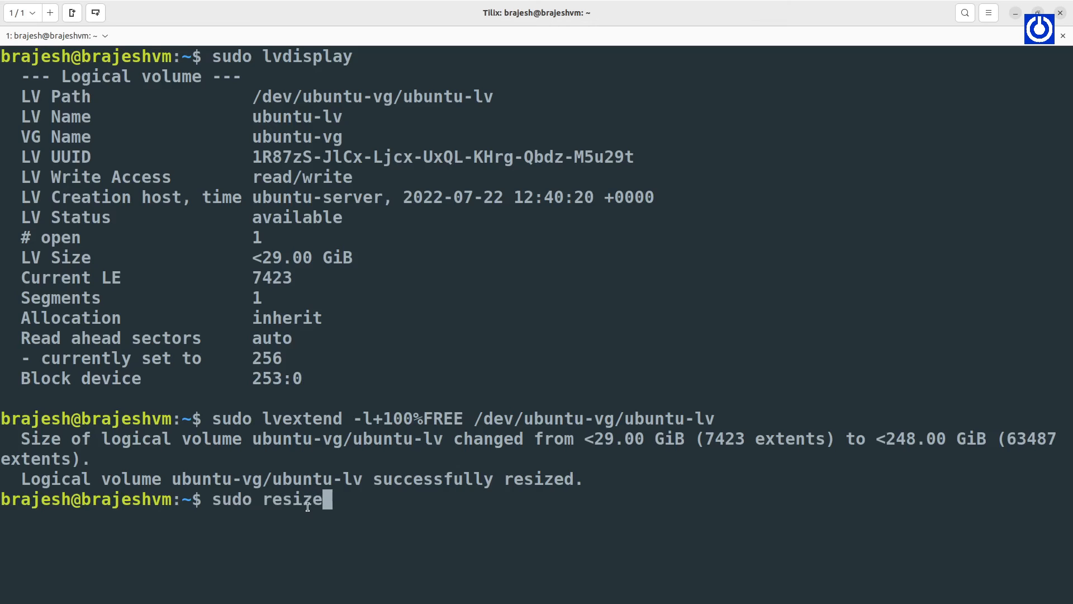
text(2fs)
Run sudo resize2fs /dev/ubuntu-vg/ubuntu-lv with the copied logical volume path.
drag(252, 96, 493, 96)
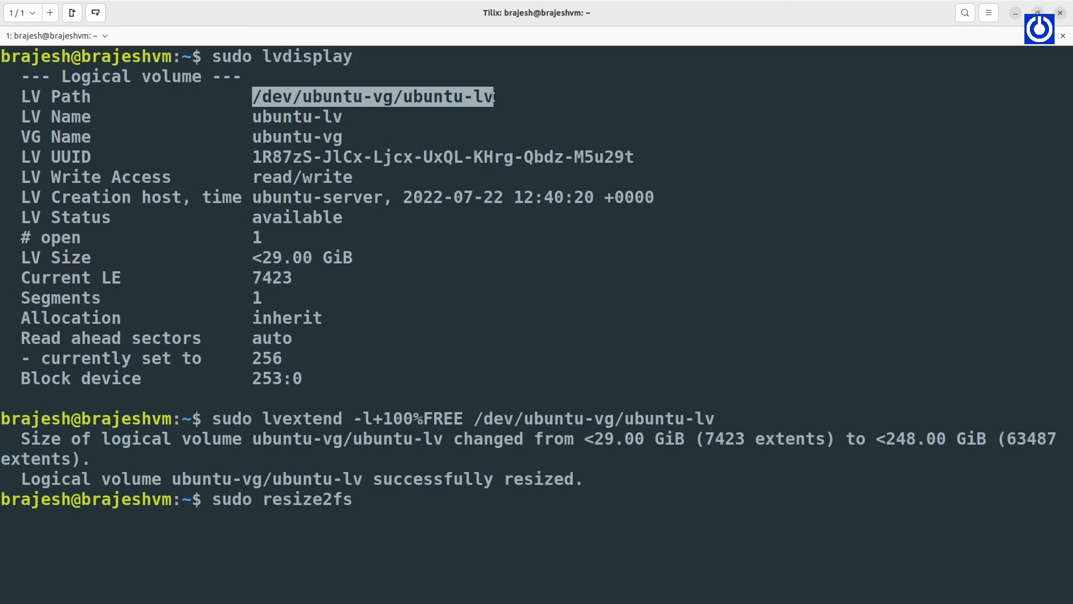
right_click(493, 102)
click(473, 140)
right_click(369, 500)
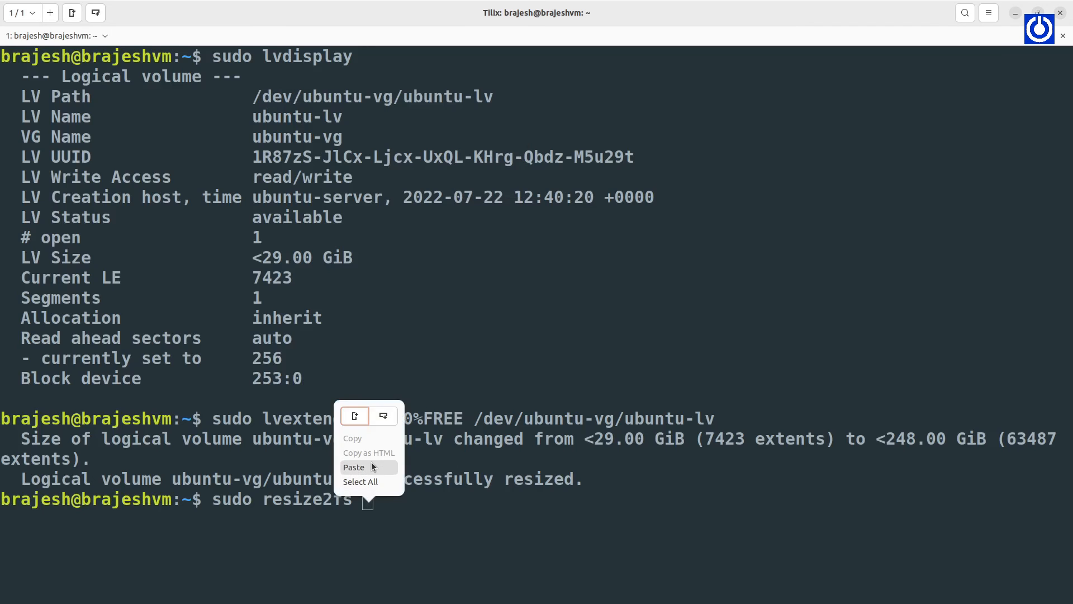
click(352, 469)
click(625, 504)
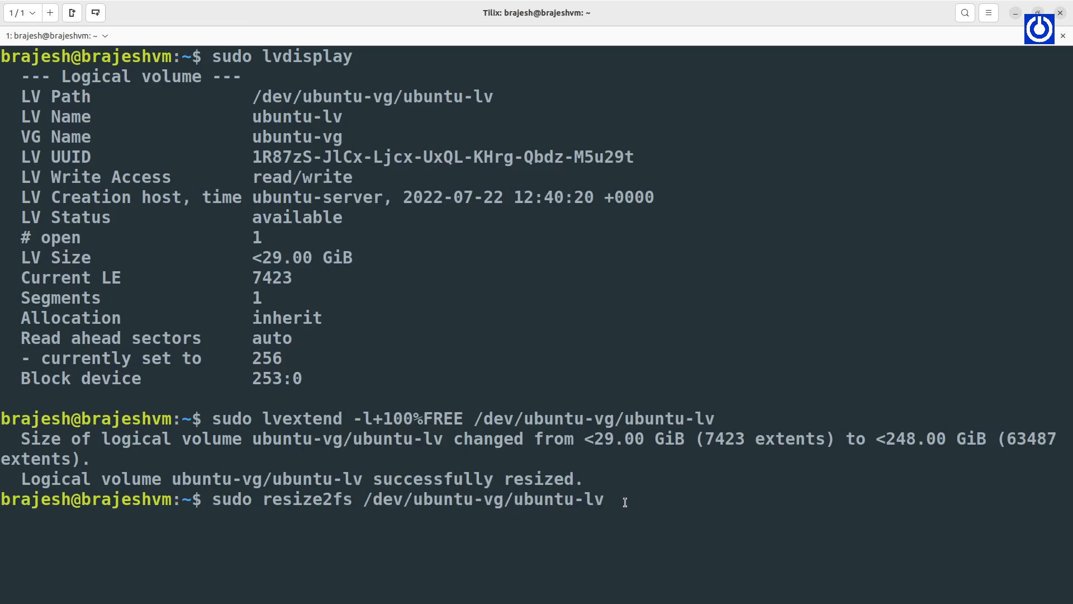
key(Return)
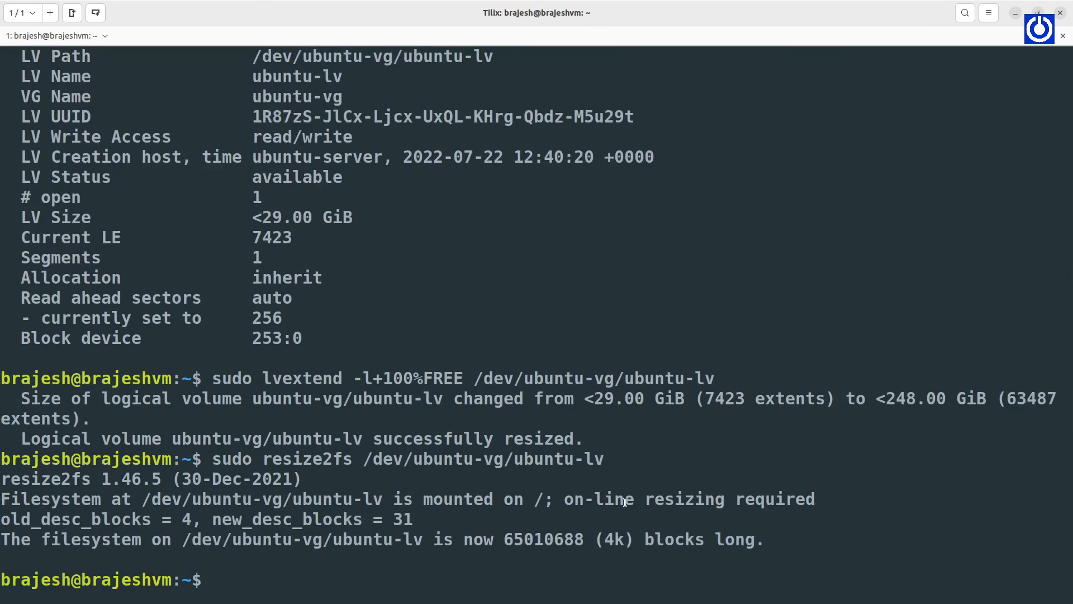
text(c)
text(lear)
Clear and run df -h, pointing out the root filesystem's 244G size and 228G available.
key(Return)
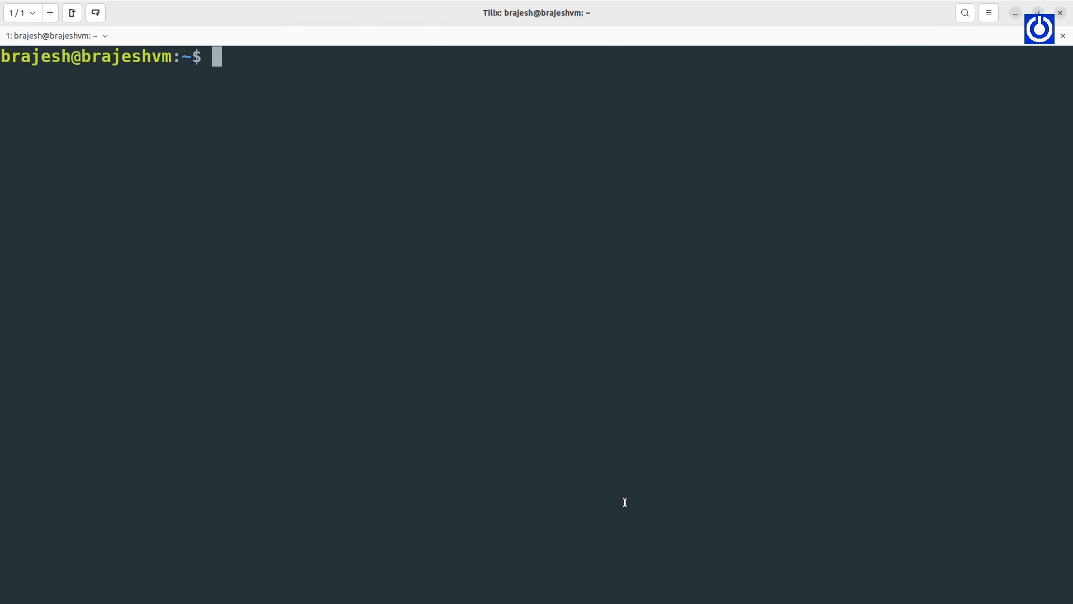
text(df )
text(-h)
key(Return)
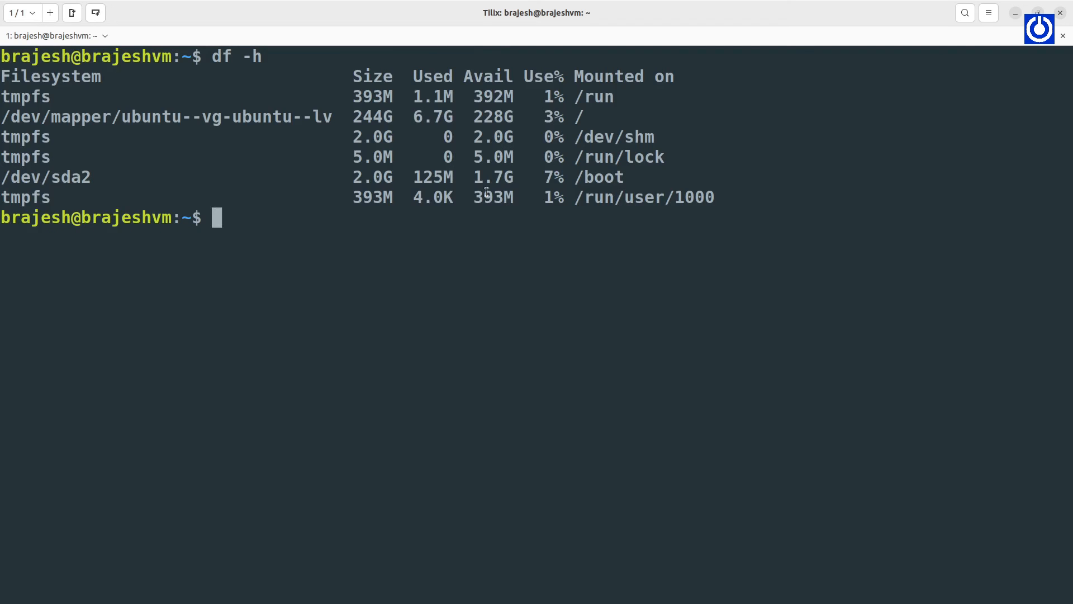
drag(394, 116, 354, 116)
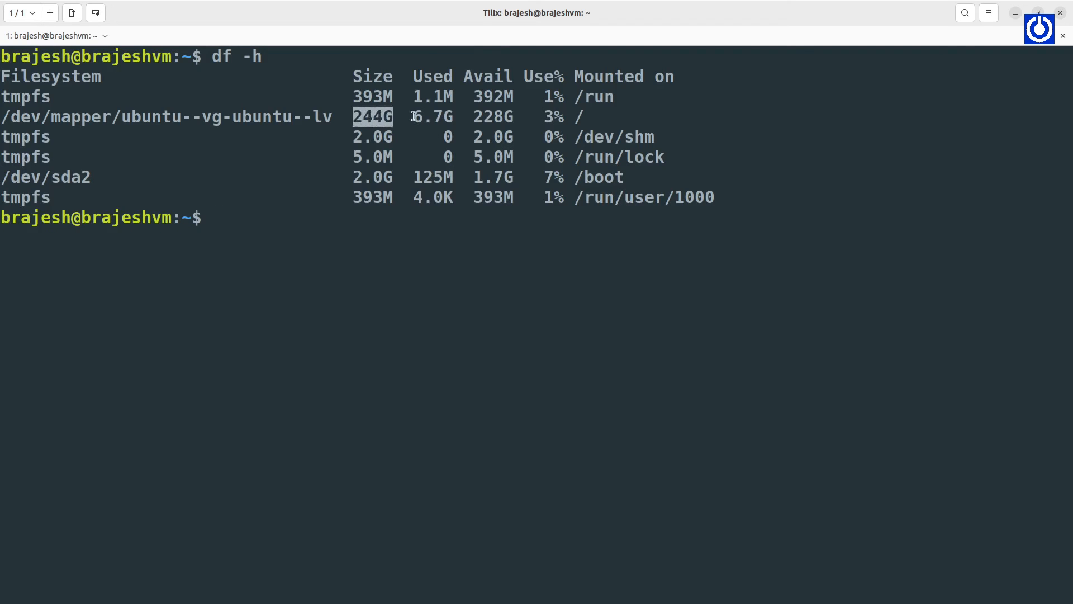
drag(514, 116, 473, 117)
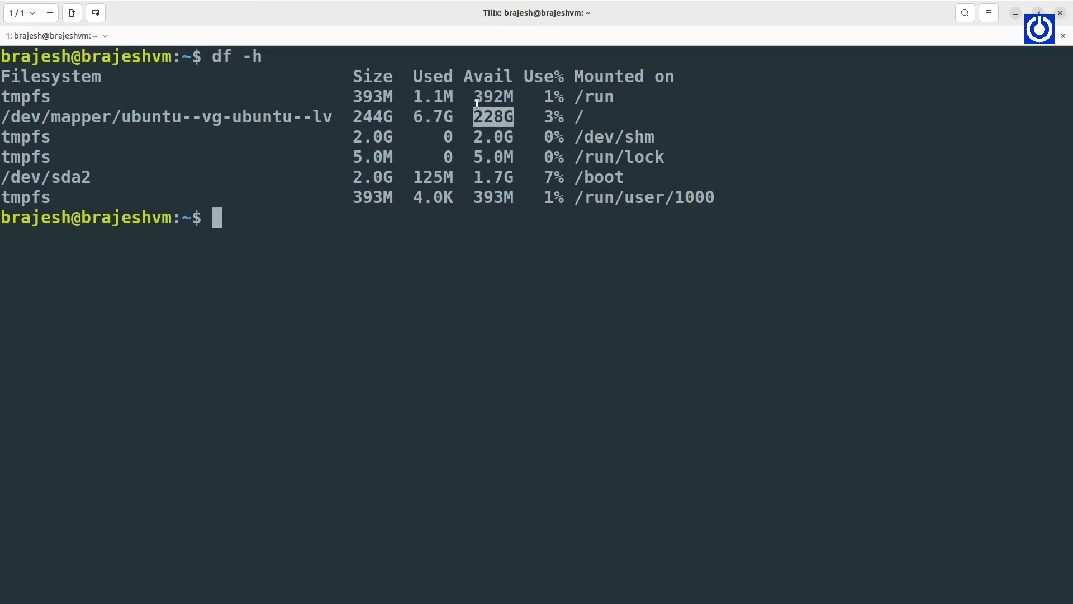
click(438, 137)
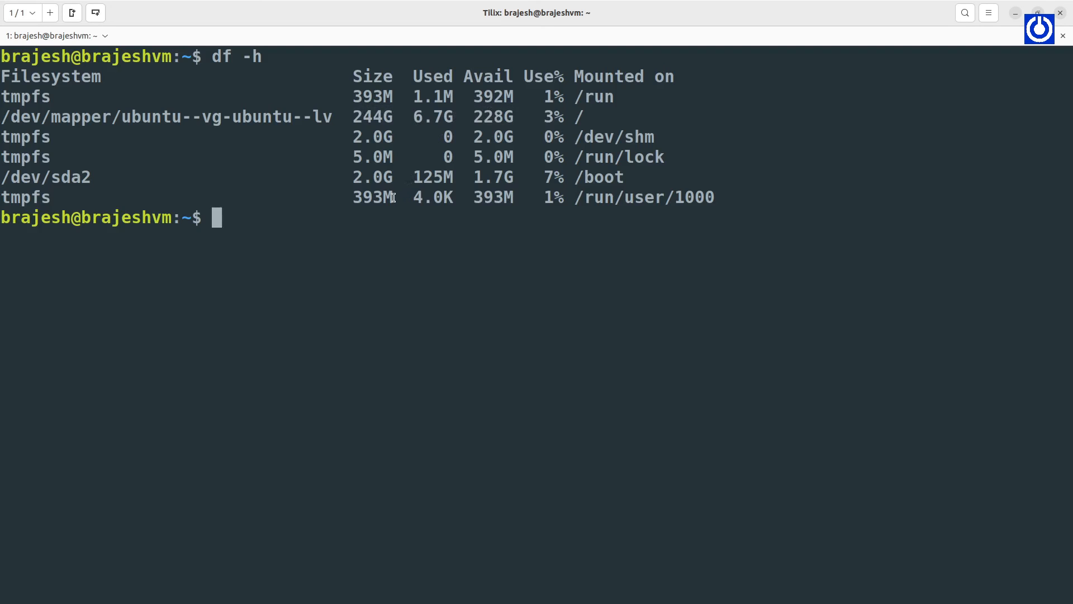
drag(400, 197, 373, 197)
click(247, 224)
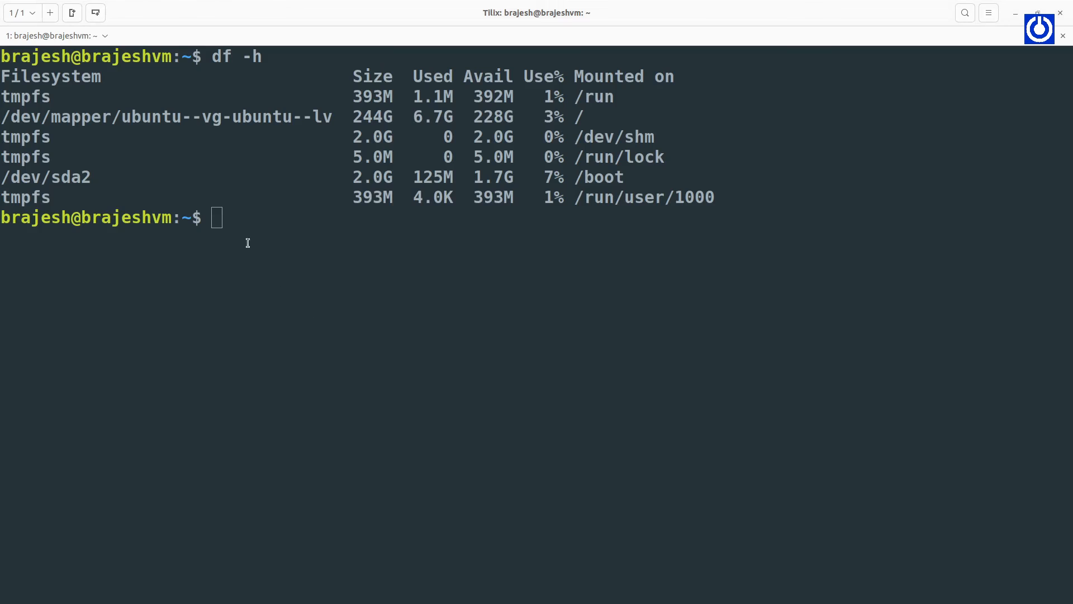
Run sudo lvdisplay and point out ubuntu-lv's LV Size of <248.00 GiB.
click(231, 220)
text(s)
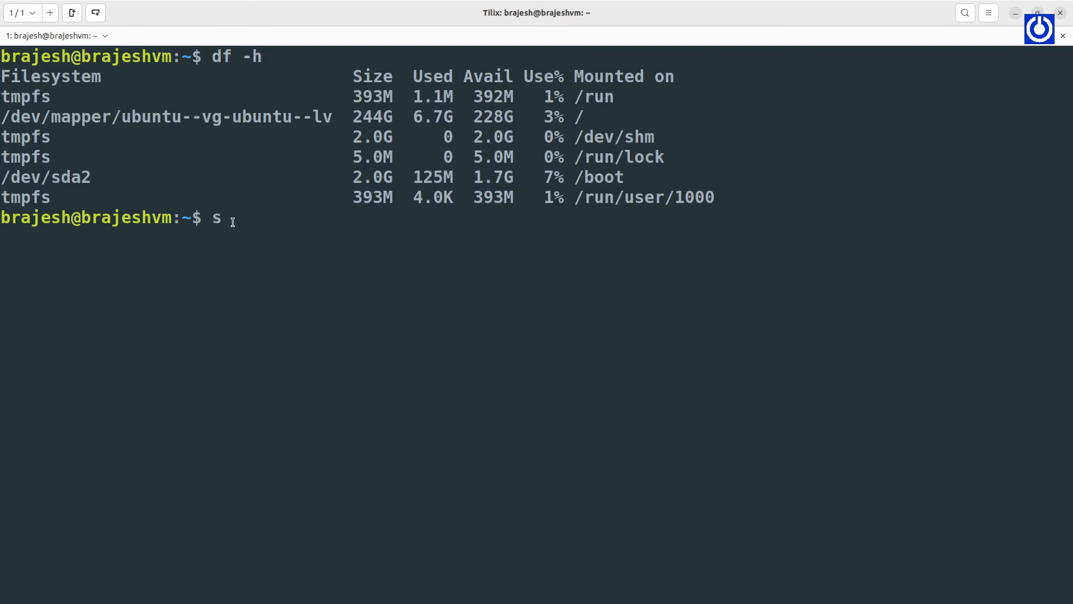
text(udo )
text(lvdi)
text(splay)
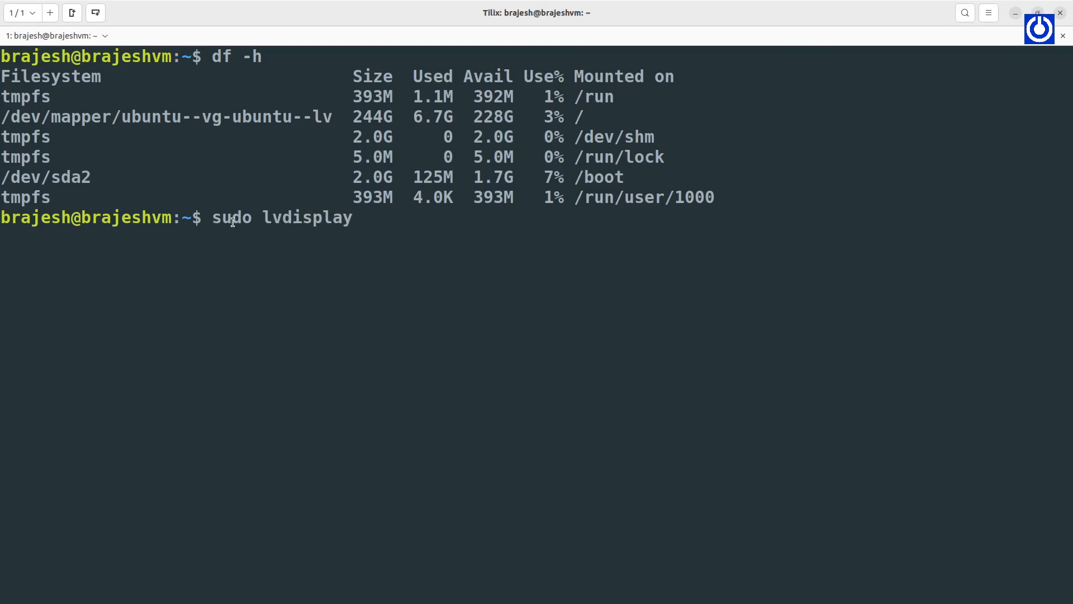
key(Return)
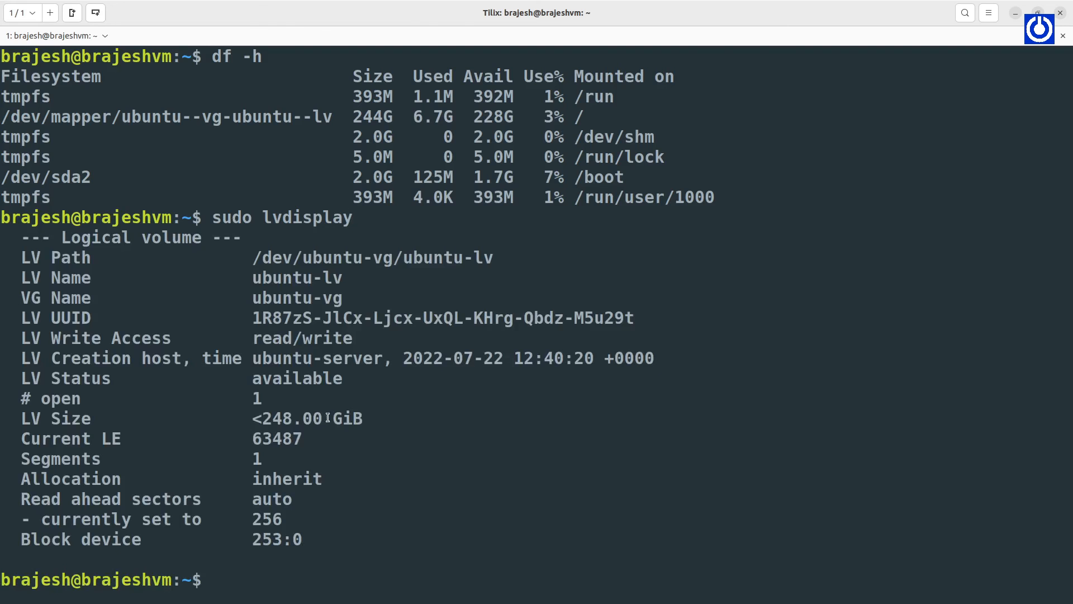
drag(363, 417, 254, 421)
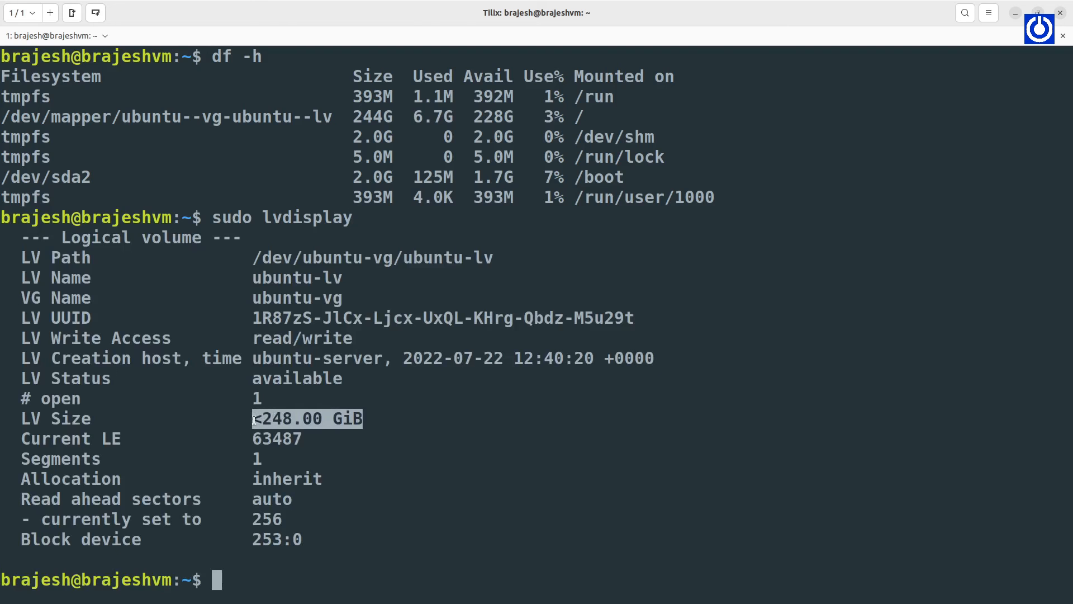
click(269, 426)
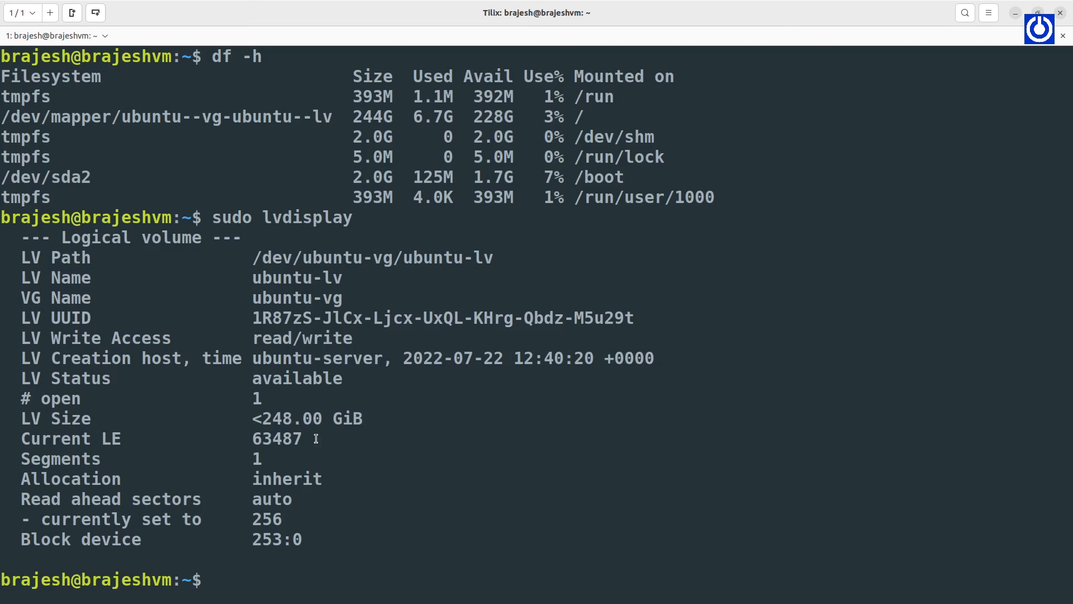
drag(363, 417, 259, 424)
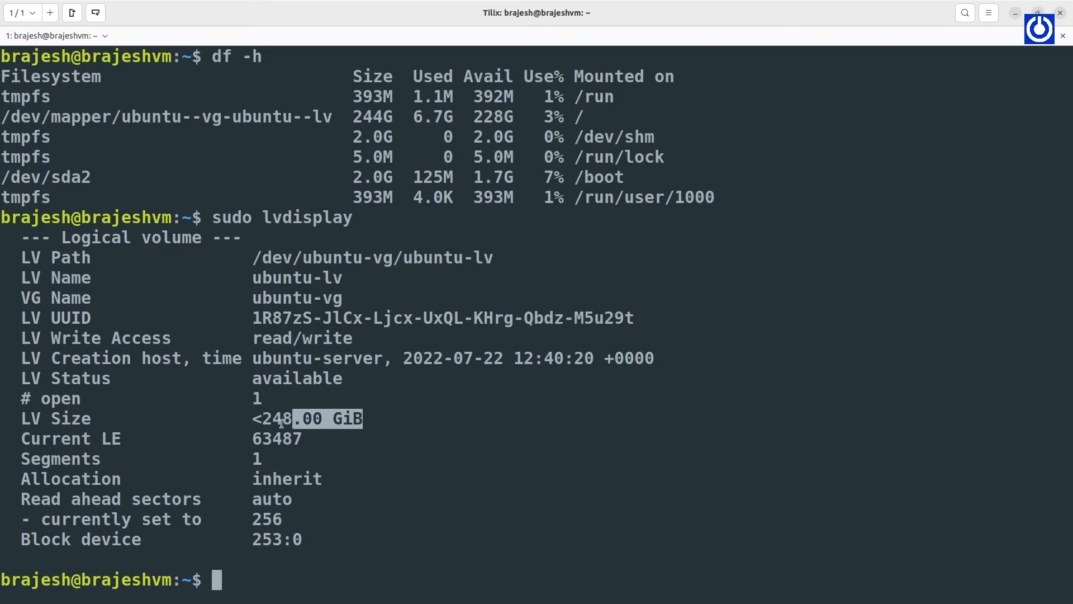
click(252, 426)
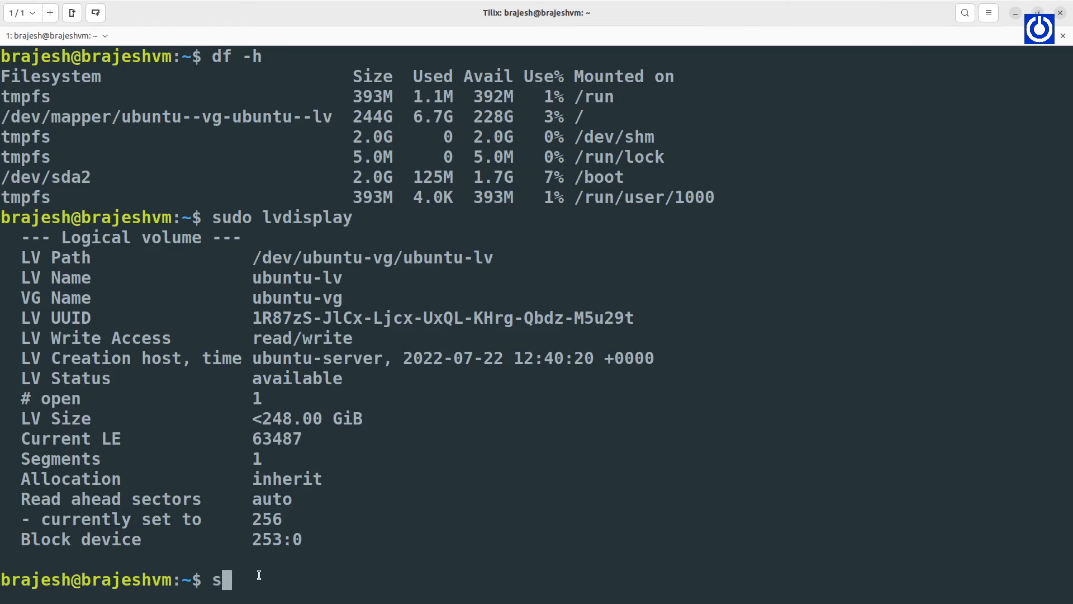
text(sudo pv)
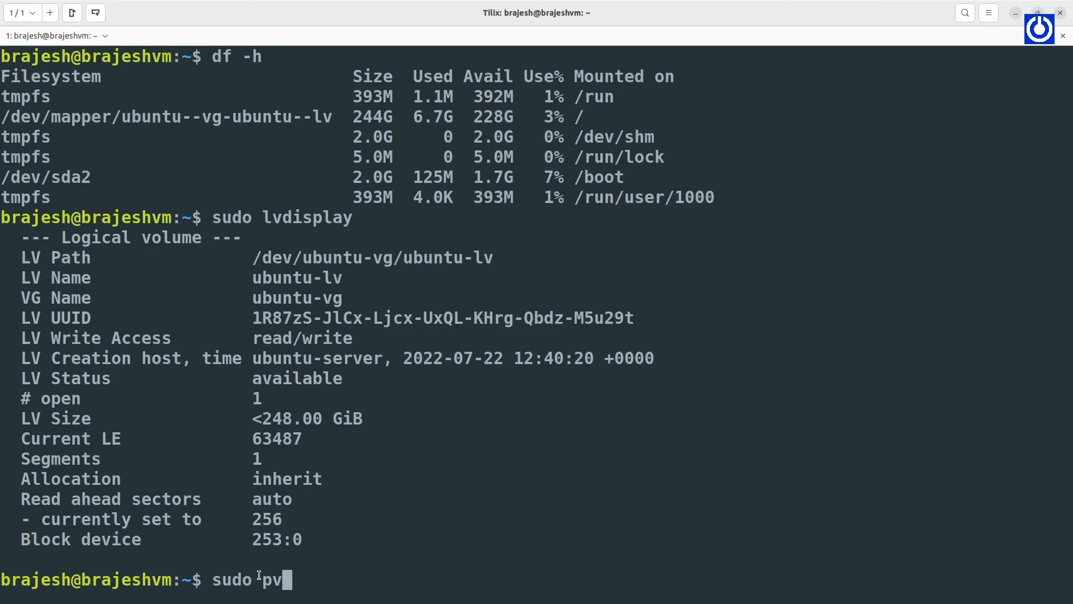
text(s)
Run sudo pvs and point out /dev/sda3's PSize of <248.00g with 0 free.
key(Return)
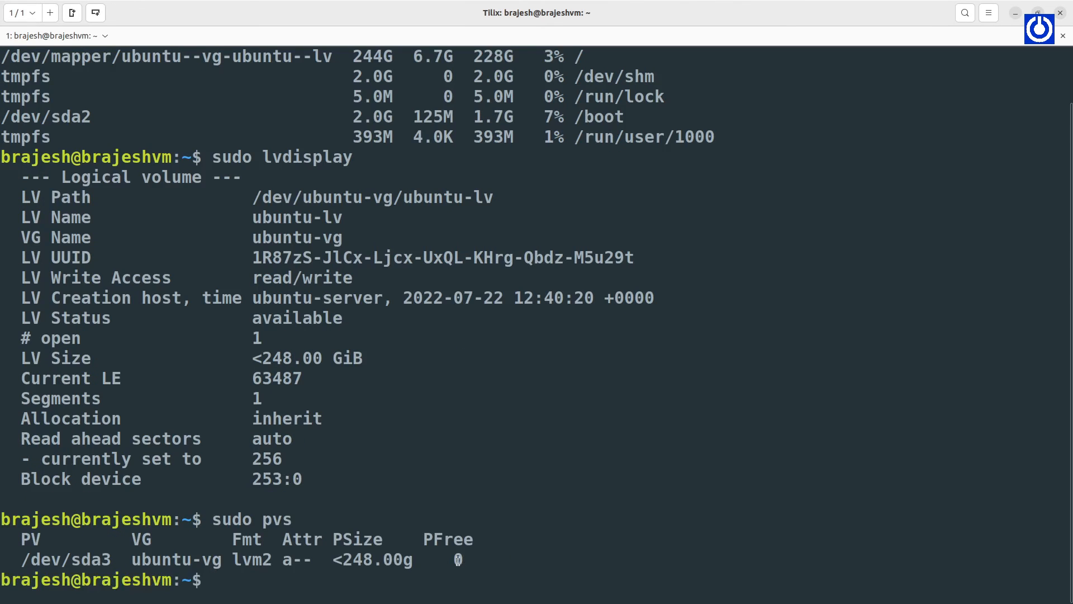
drag(464, 559, 342, 560)
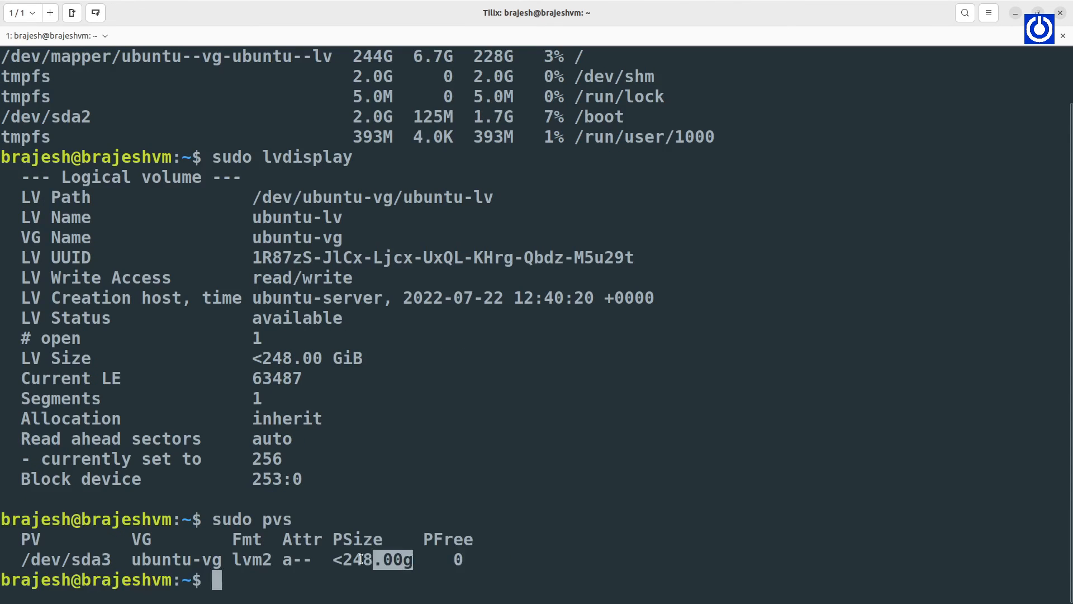
click(242, 567)
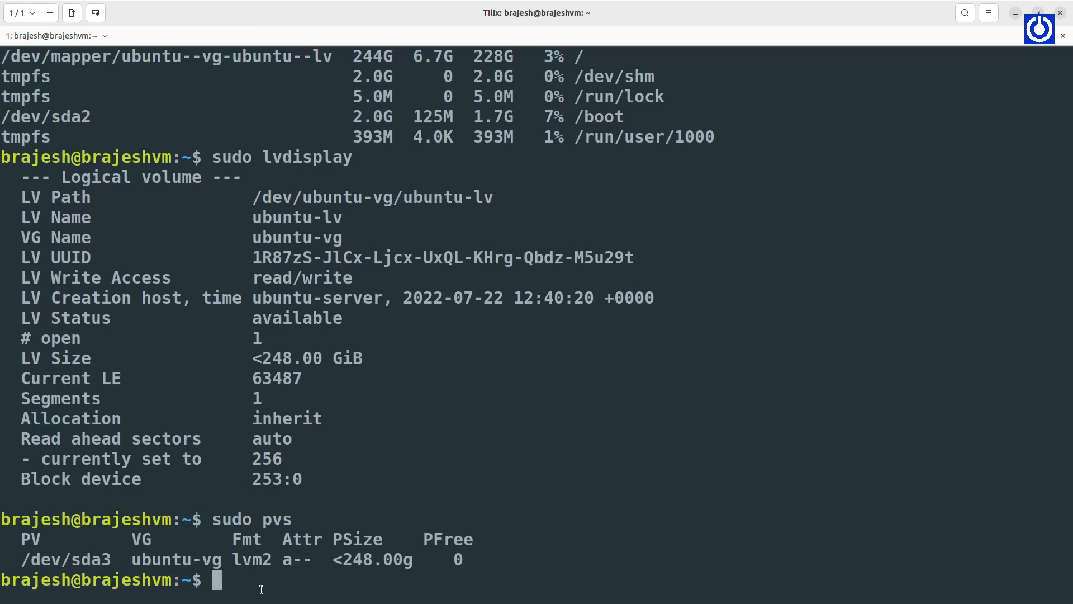
text(c)
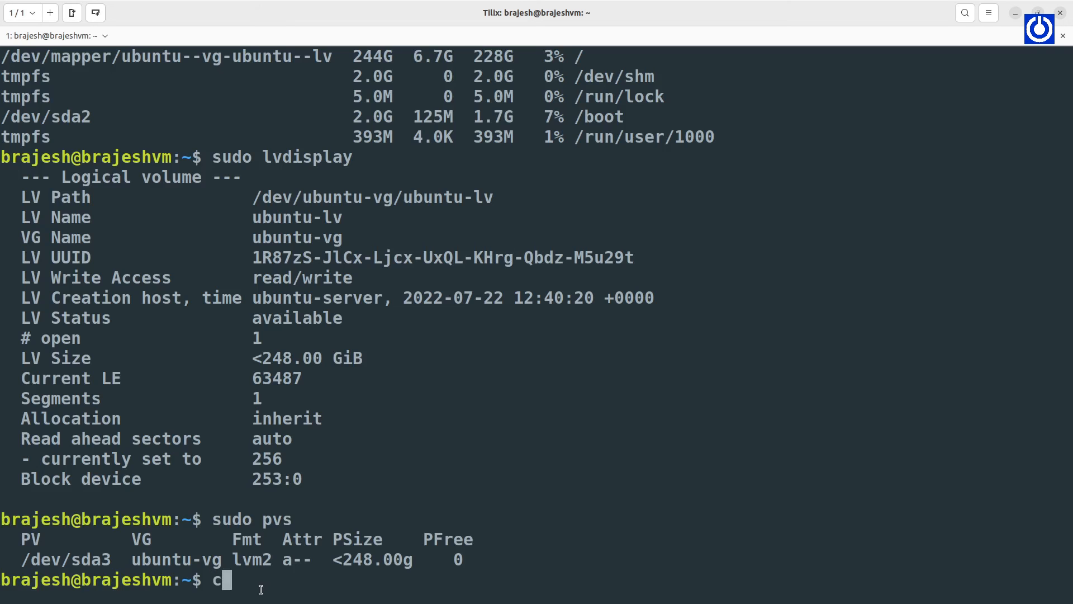